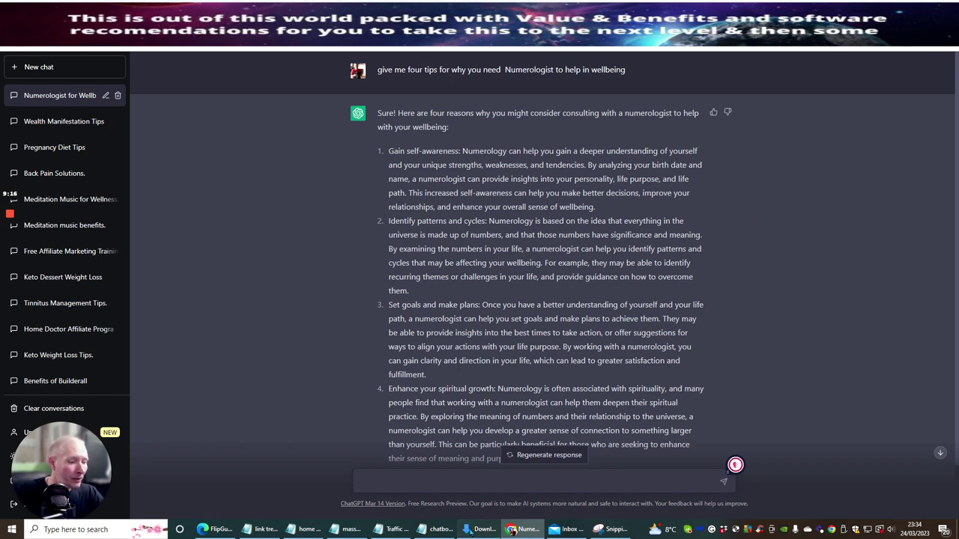
Step: Open the 'content ready for product' folder in Downloads to list its eleven ZIP archives
left_click(479, 529)
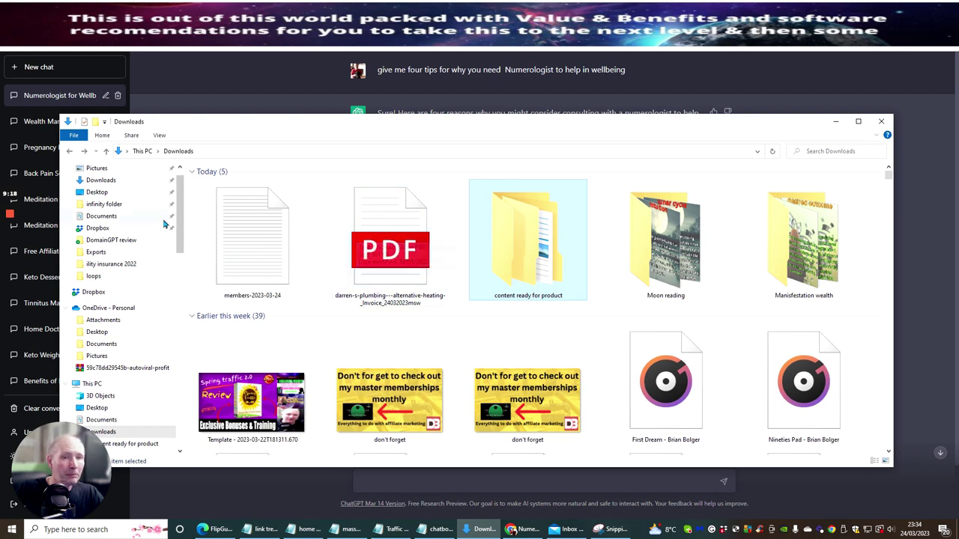
left_click(101, 181)
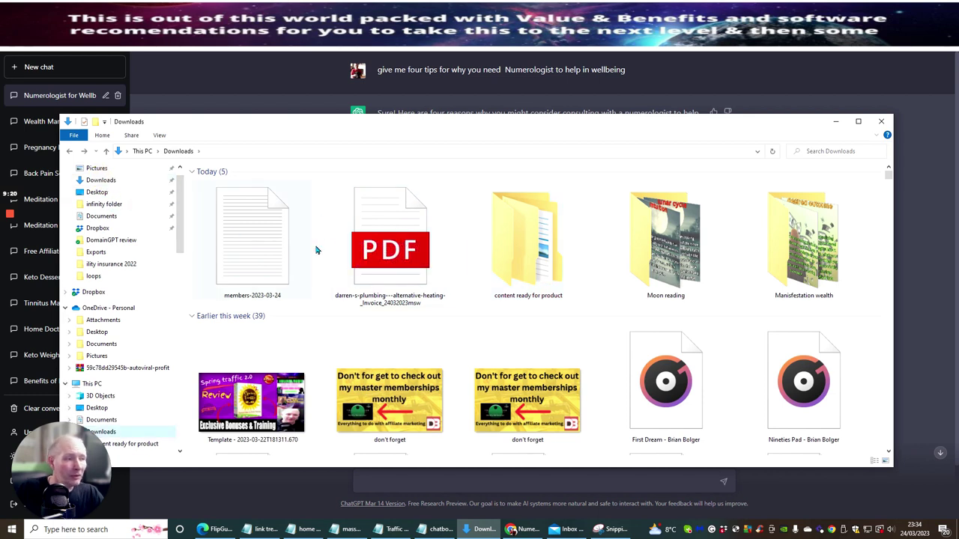
scroll(330, 243, "down", 3)
scroll(330, 243, "up", 3)
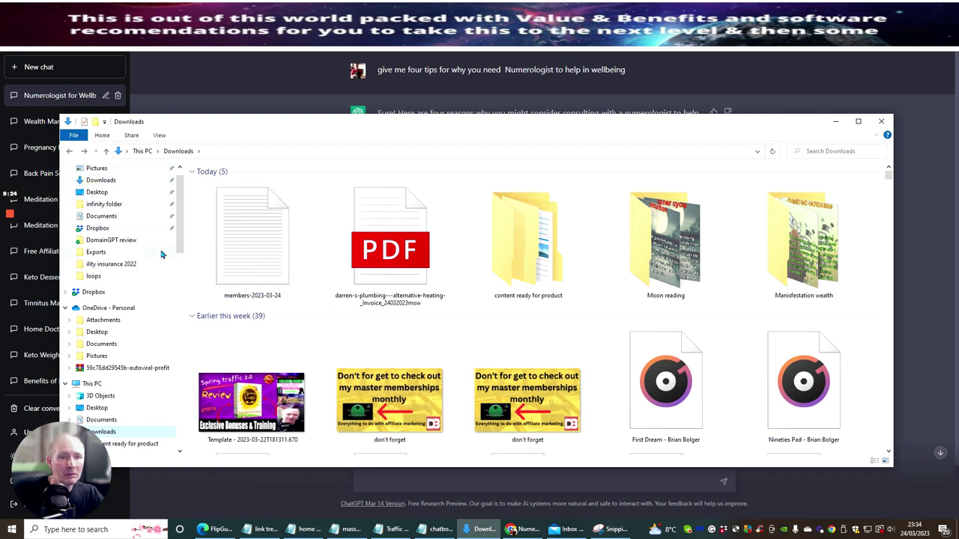
double_click(522, 243)
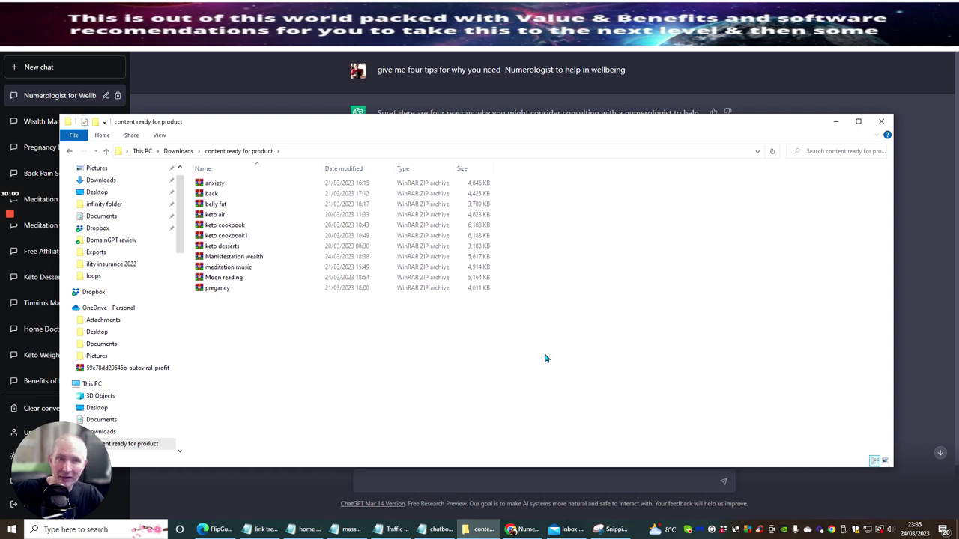
Step: Minimise File Explorer to bring back the Numerologist for Wellbeing chat and its four reasons
left_click(837, 122)
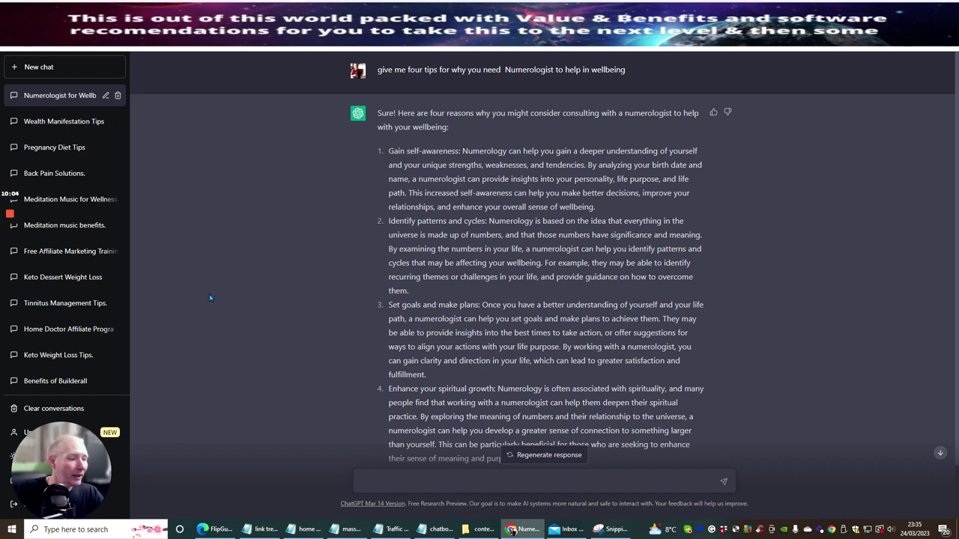
scroll(347, 233, "down", 1)
scroll(383, 148, "up", 1)
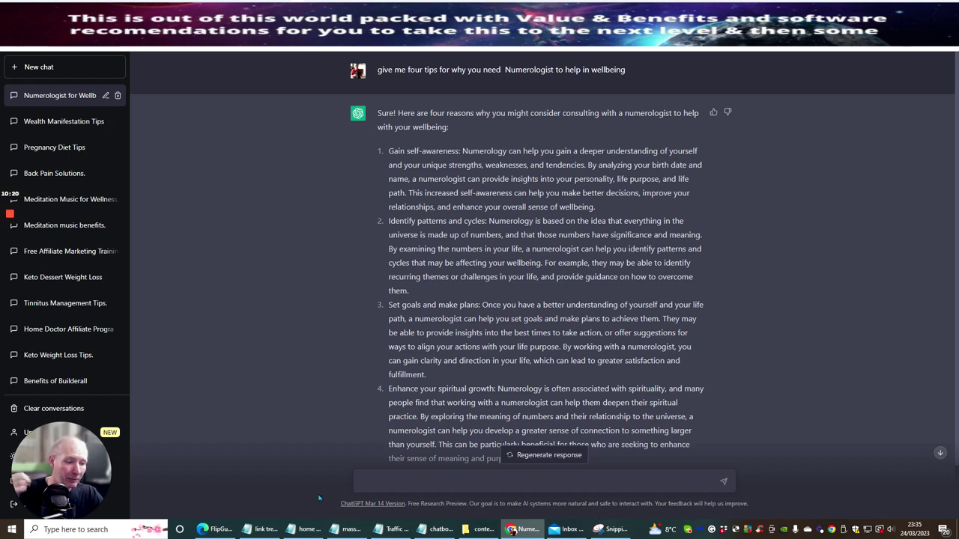
Step: Copy the spreadsheet prompt line from the chatbot sentences setup for optimise notes in Notepad
left_click(421, 530)
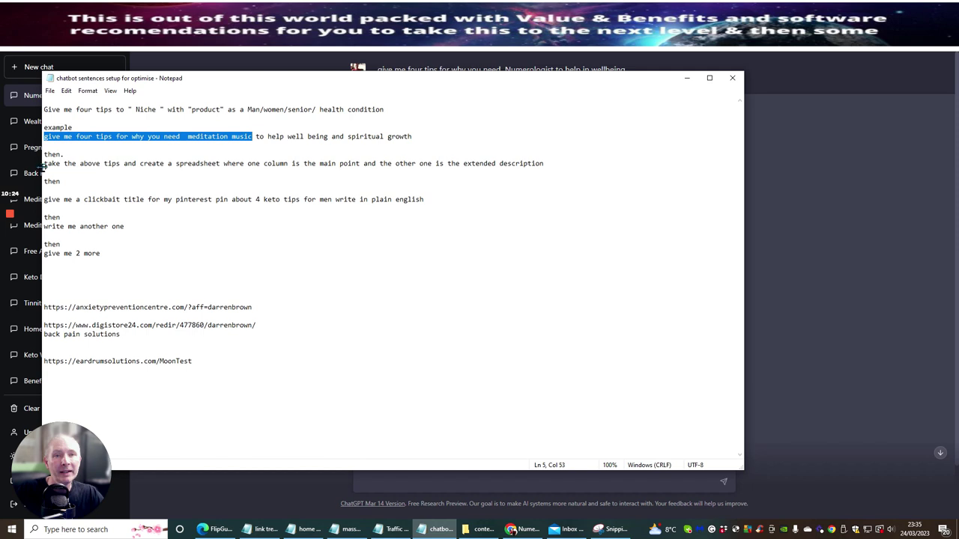
left_click_drag(44, 164, 567, 160)
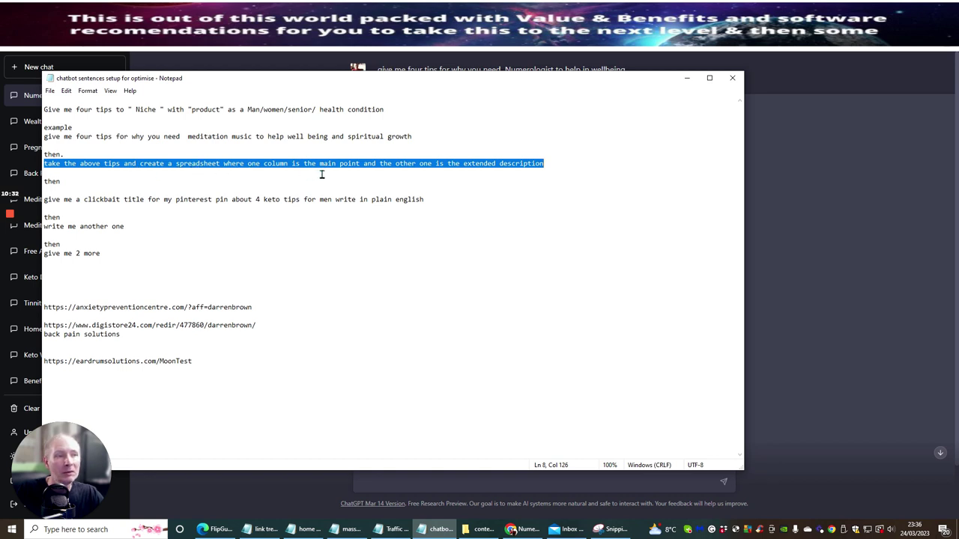
right_click(468, 164)
left_click(482, 196)
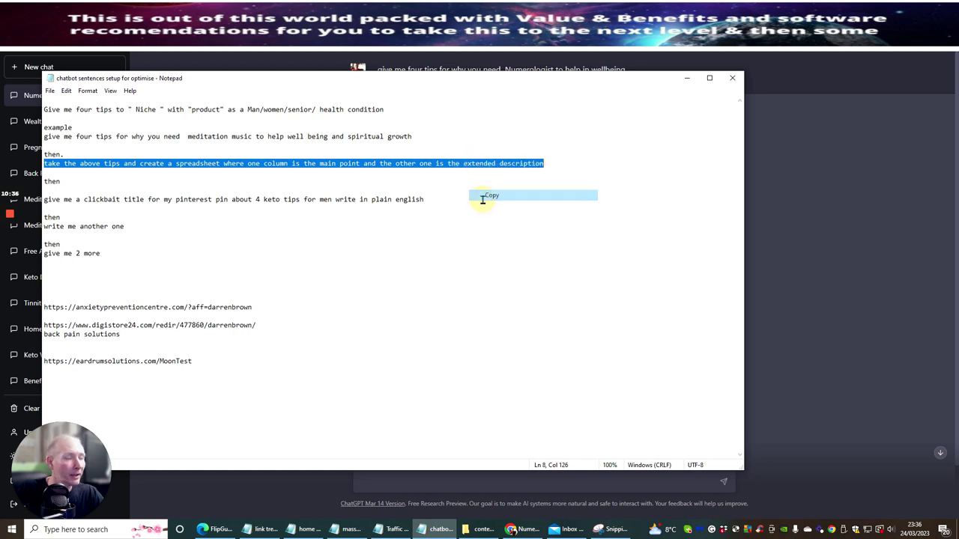
left_click(476, 251)
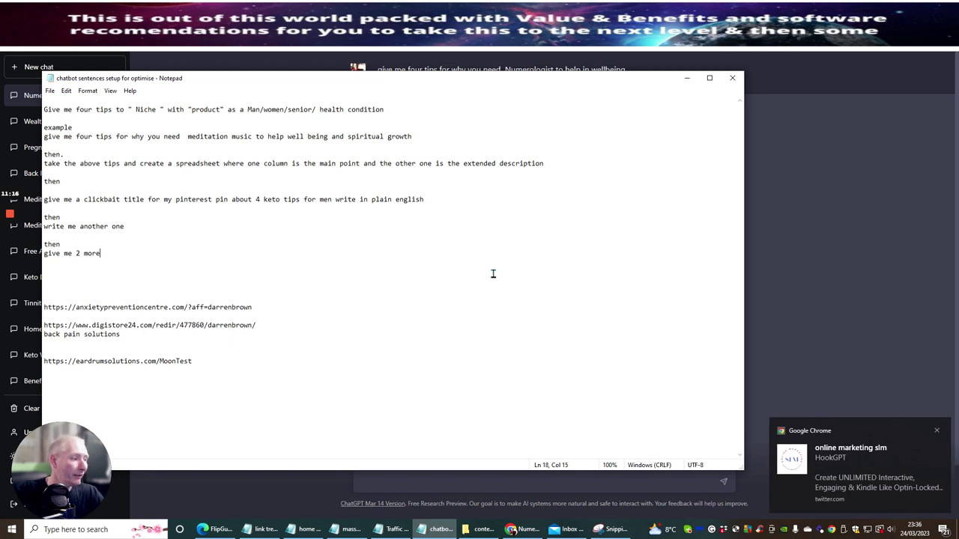
Step: Dismiss the Chrome notification and copy the full 'take the above tips…' spreadsheet prompt line
left_click(936, 432)
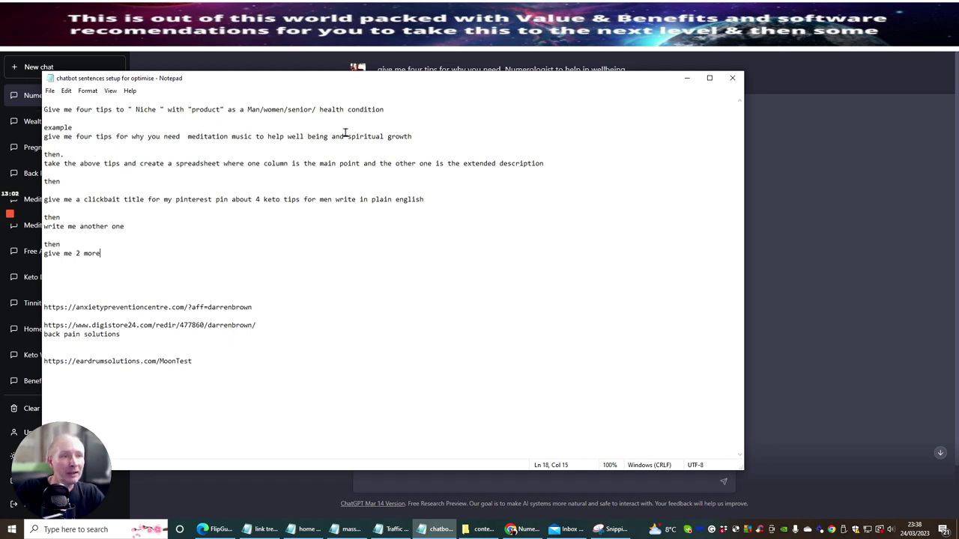
left_click_drag(43, 163, 549, 159)
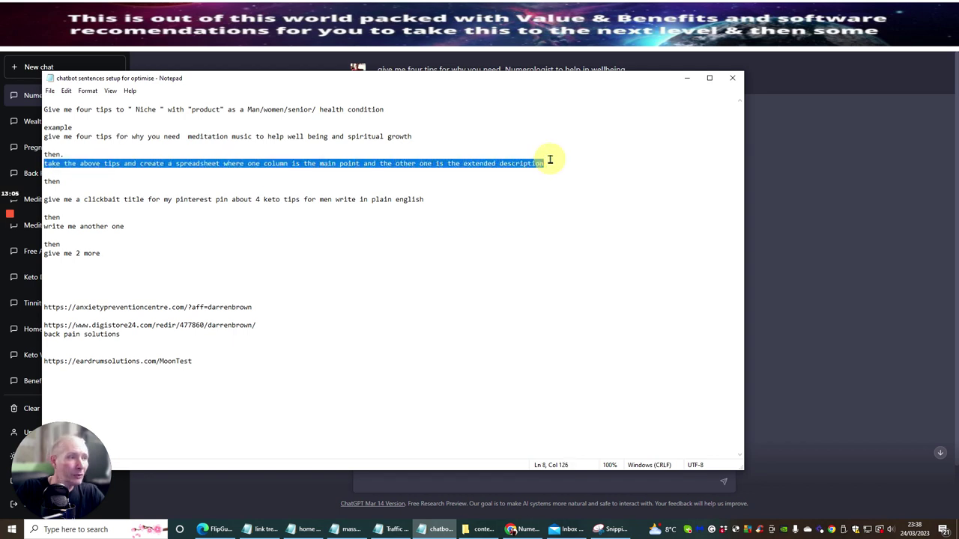
right_click(417, 171)
left_click(425, 196)
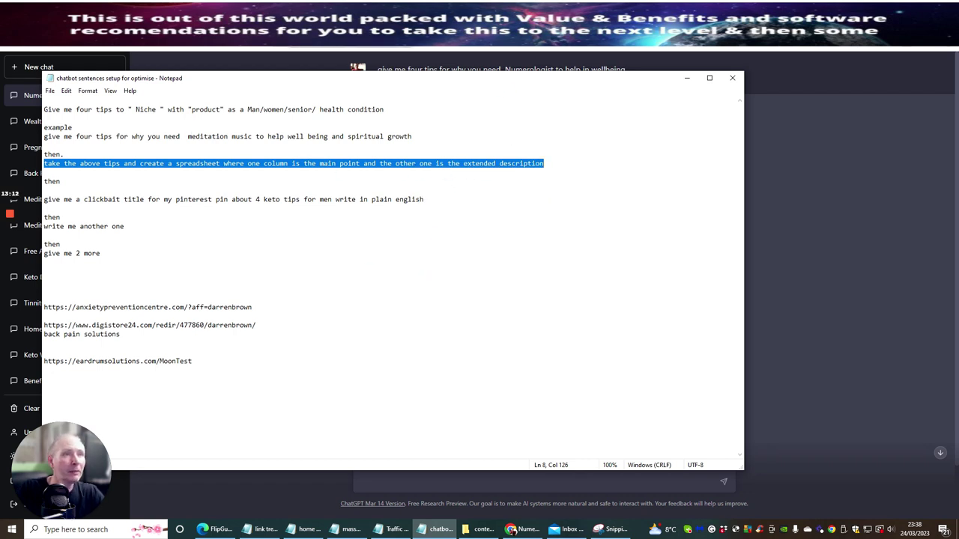
Step: Paste and send the spreadsheet prompt to ChatGPT, then switch to the ClickBank tab
key("alt+Tab")
left_click(381, 483)
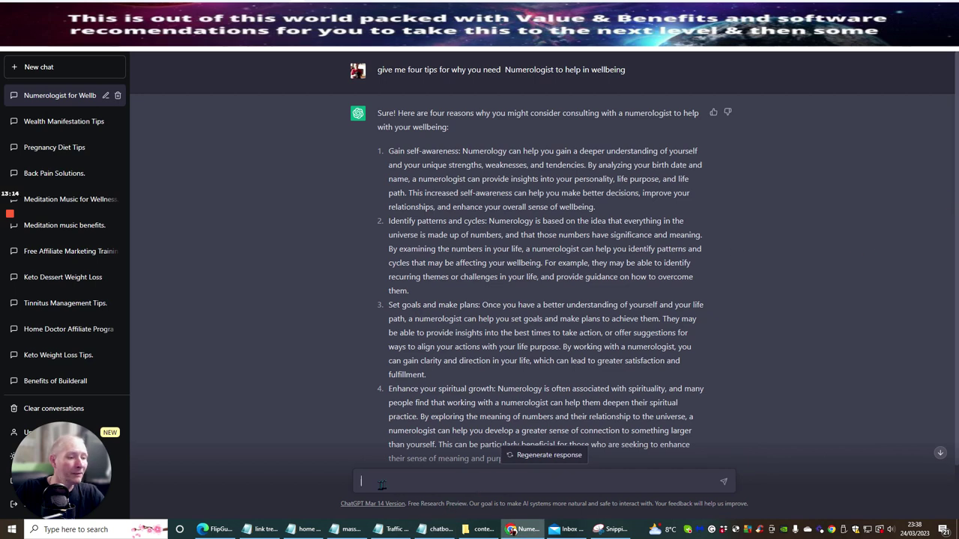
right_click(381, 486)
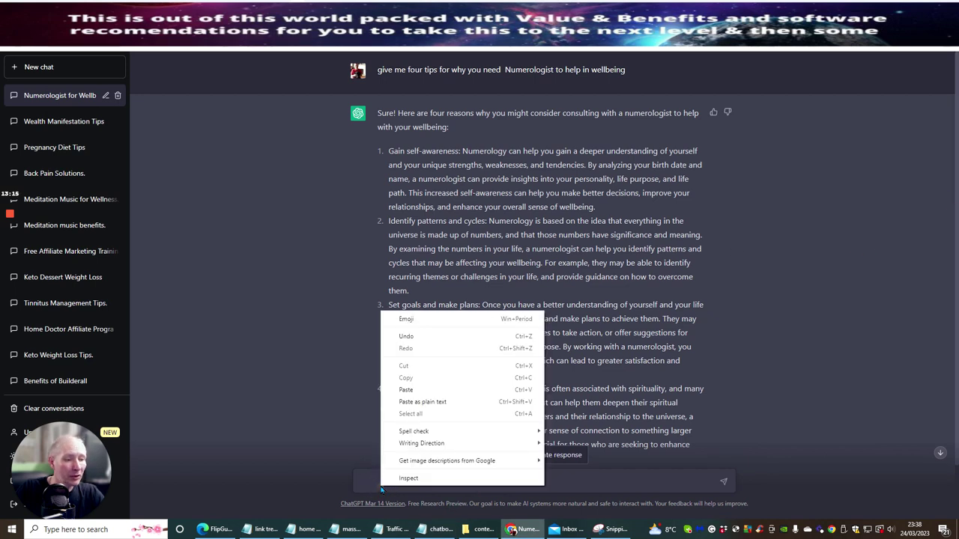
left_click(405, 403)
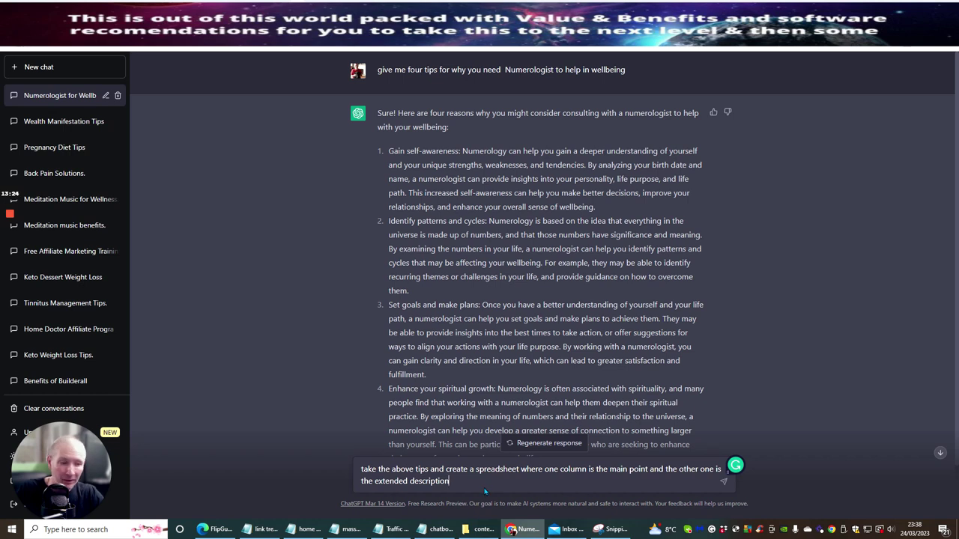
key("Return")
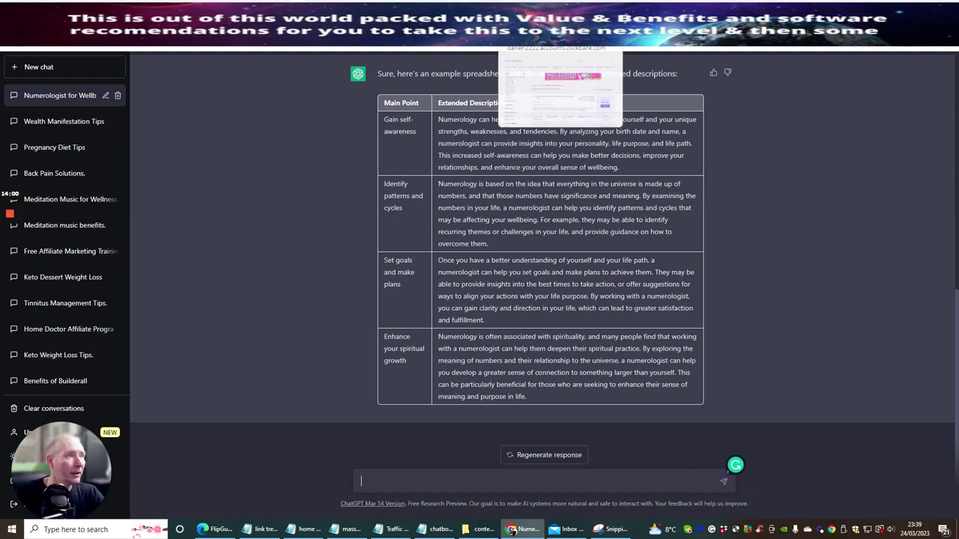
key("ctrl+Tab")
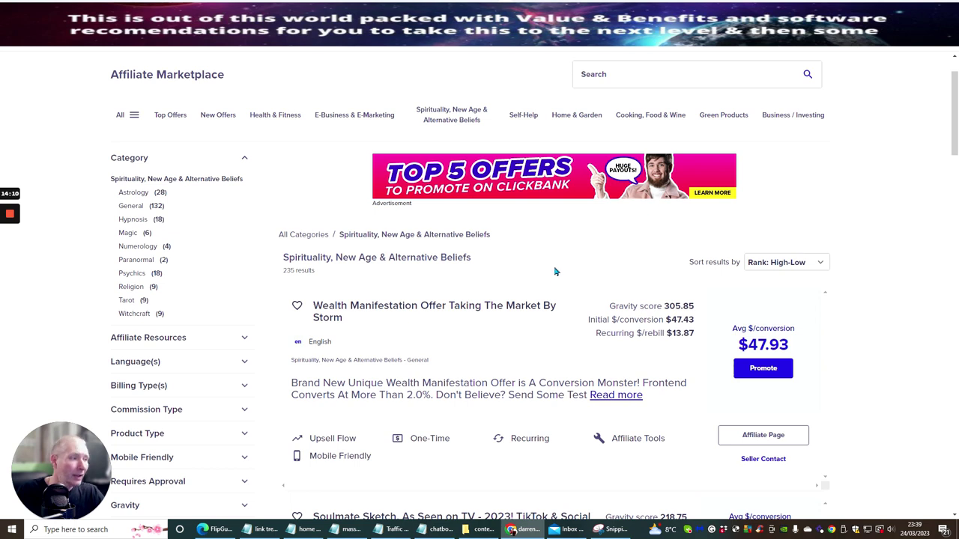
Step: Browse the 235 Spirituality, New Age & Alternative Beliefs offers, then return to ChatGPT
scroll(828, 190, "down", 2)
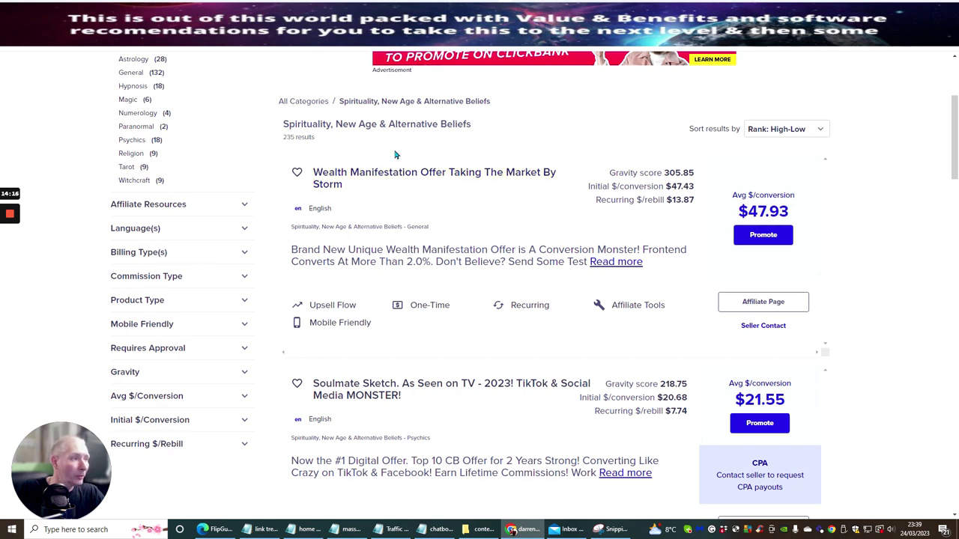
mouse_move(771, 212)
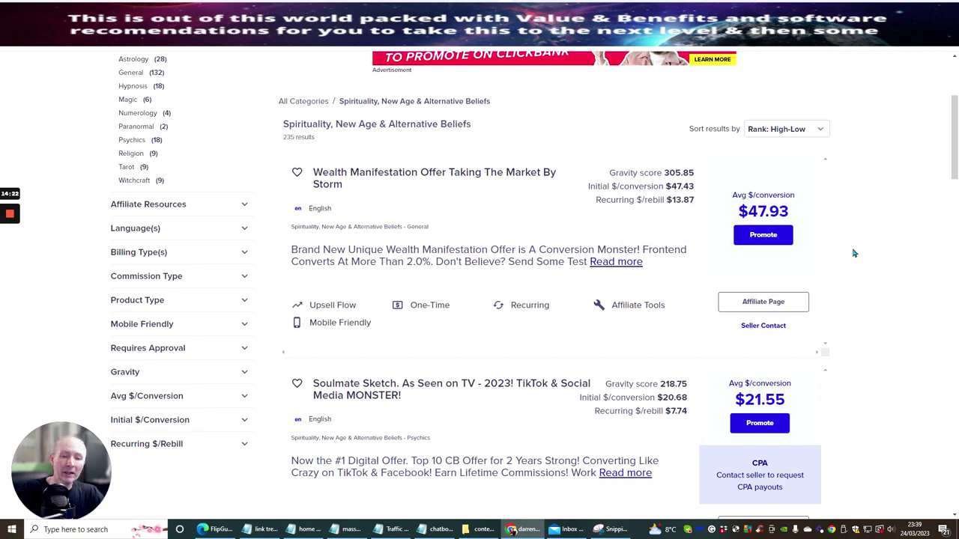
scroll(856, 221, "up", 3)
scroll(854, 224, "down", 4)
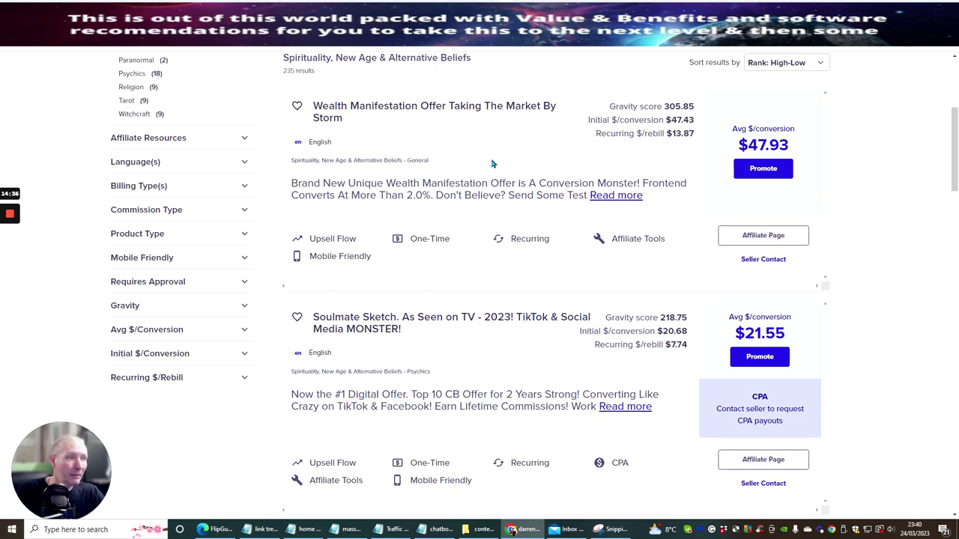
scroll(496, 187, "up", 10)
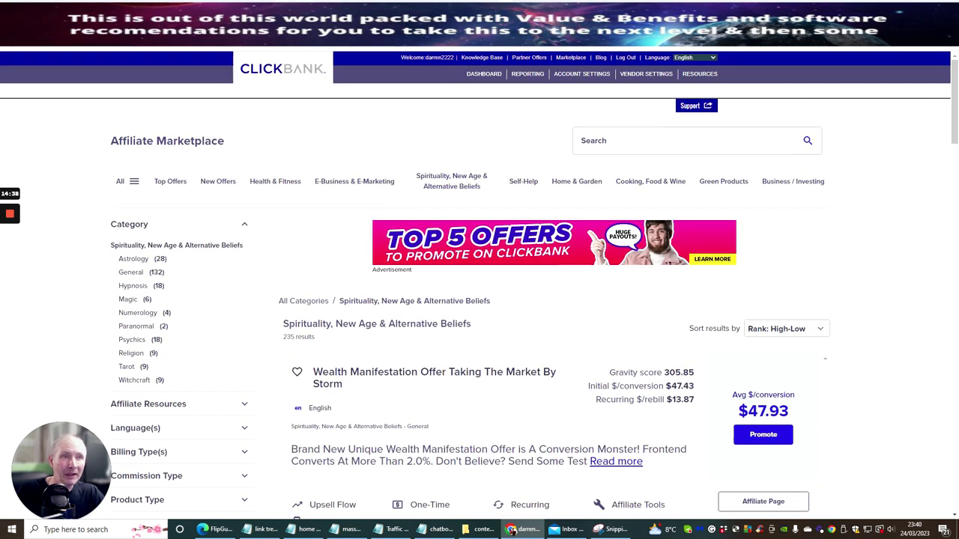
key("ctrl+Tab")
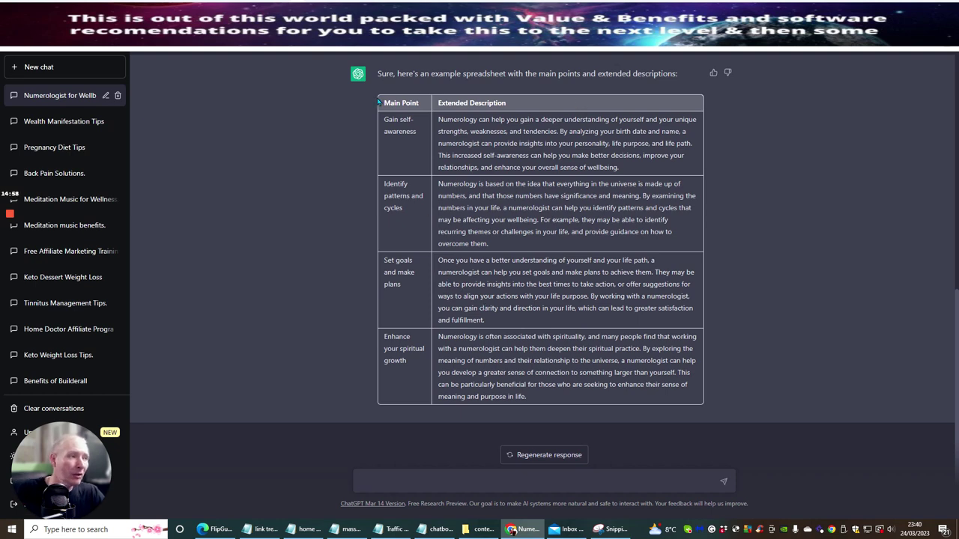
Step: Snip the numerology tips table, save it as 'numo', and close Snipping Tool
left_click(611, 529)
left_click(214, 123)
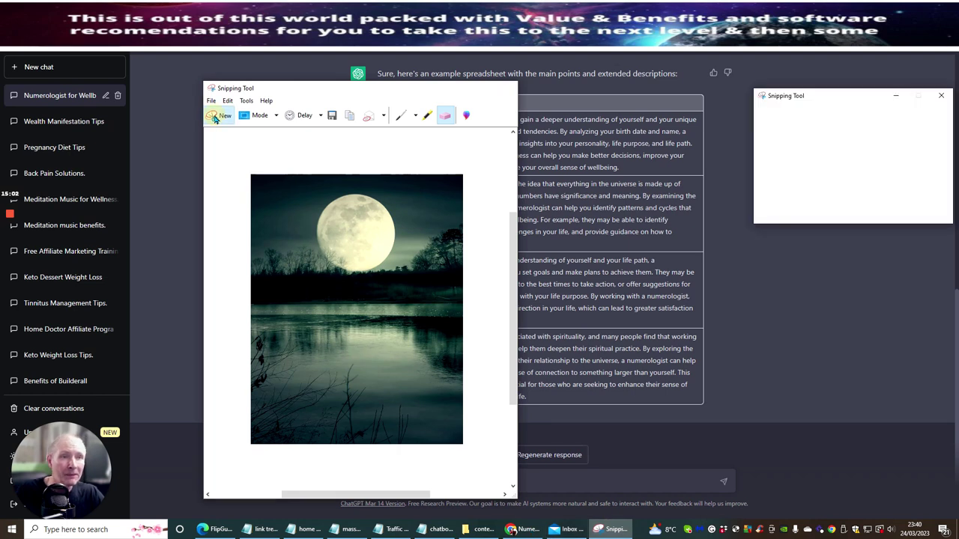
left_click_drag(365, 84, 717, 415)
left_click(330, 41)
left_click(325, 61)
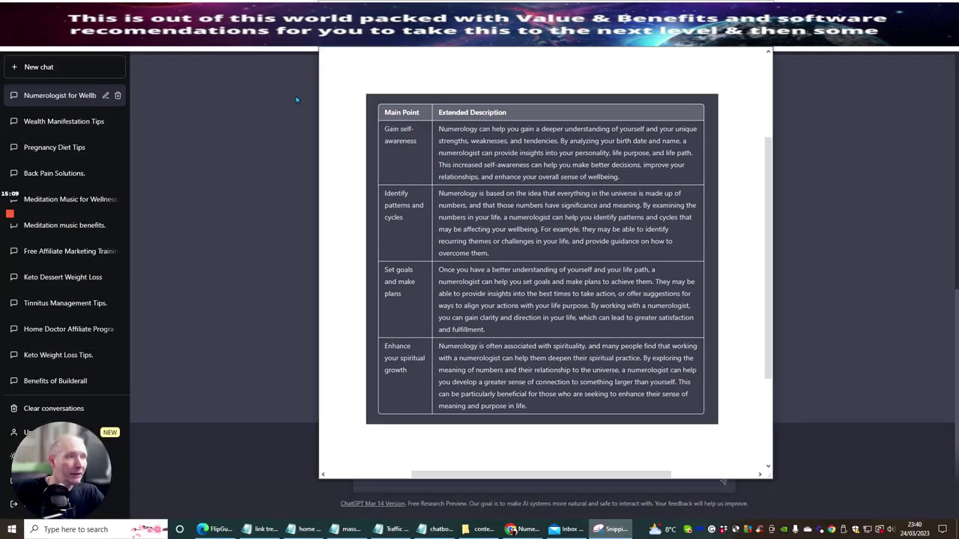
type("numor")
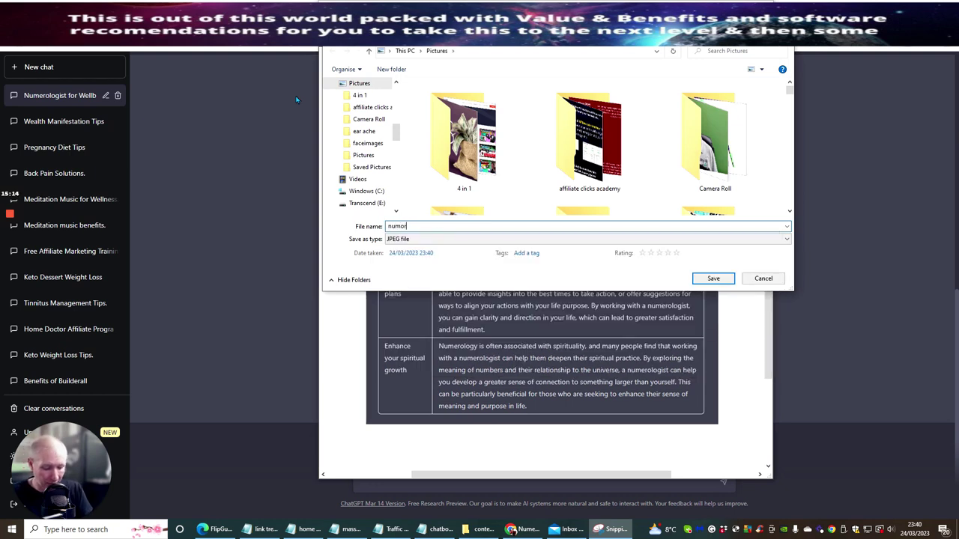
key("Return")
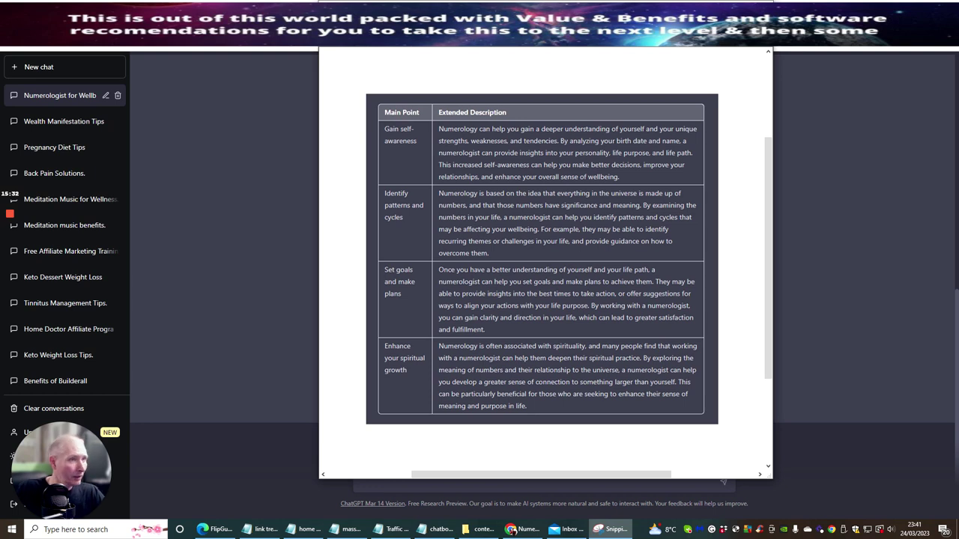
key("alt+f")
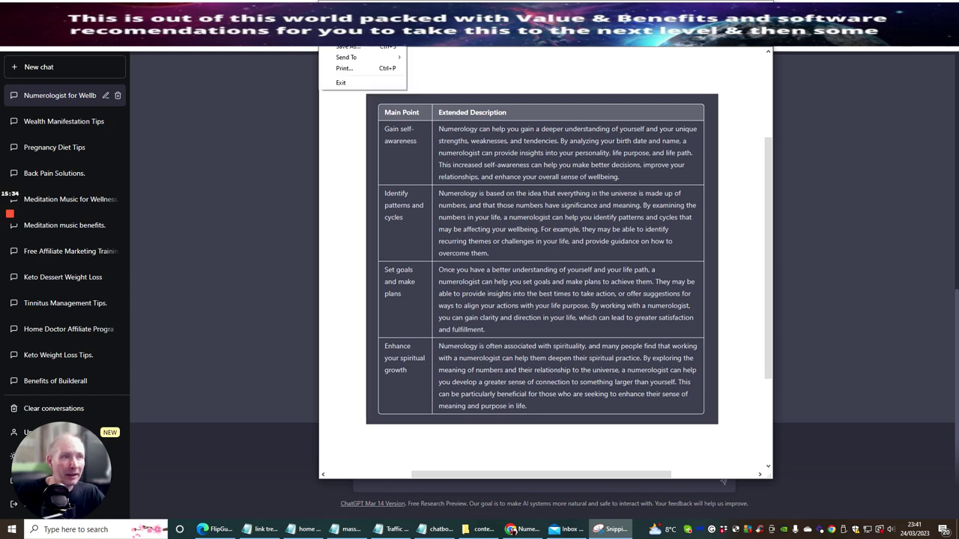
key("x")
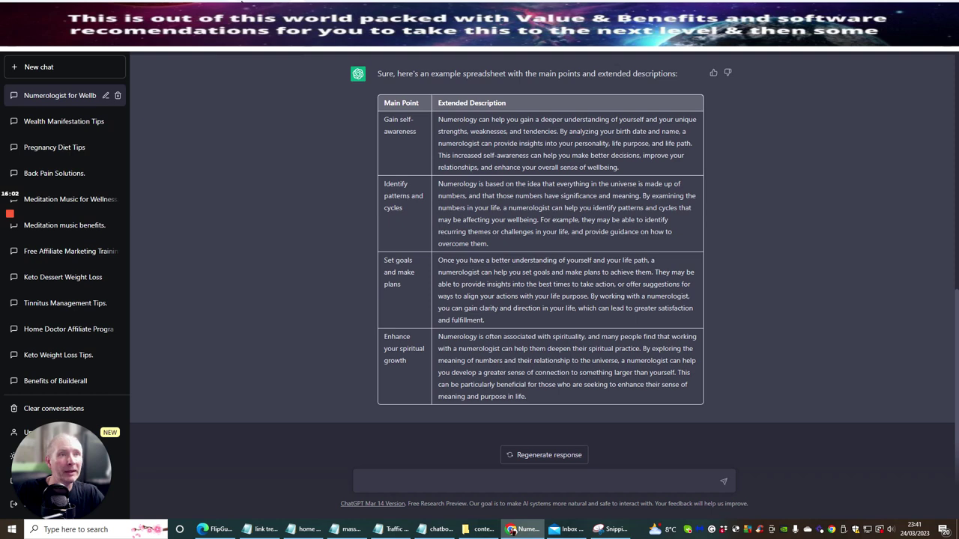
Step: Switch to the Moon reading pin design in Canva
left_click(311, 34)
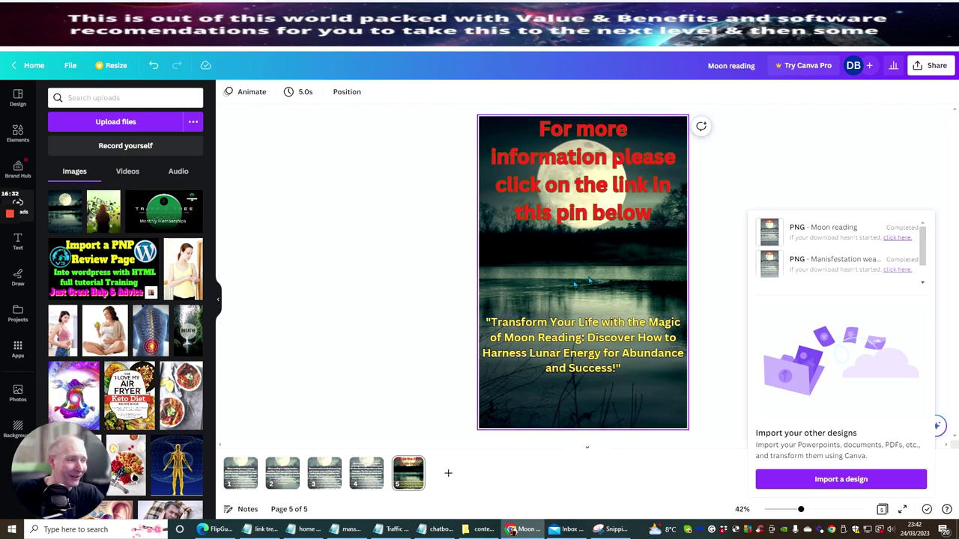
left_click(241, 473)
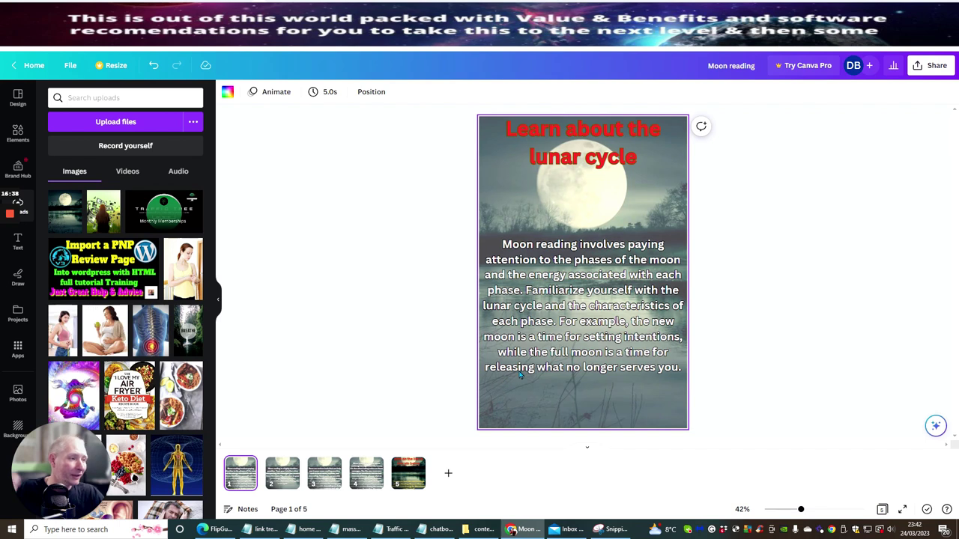
left_click(280, 478)
left_click(319, 476)
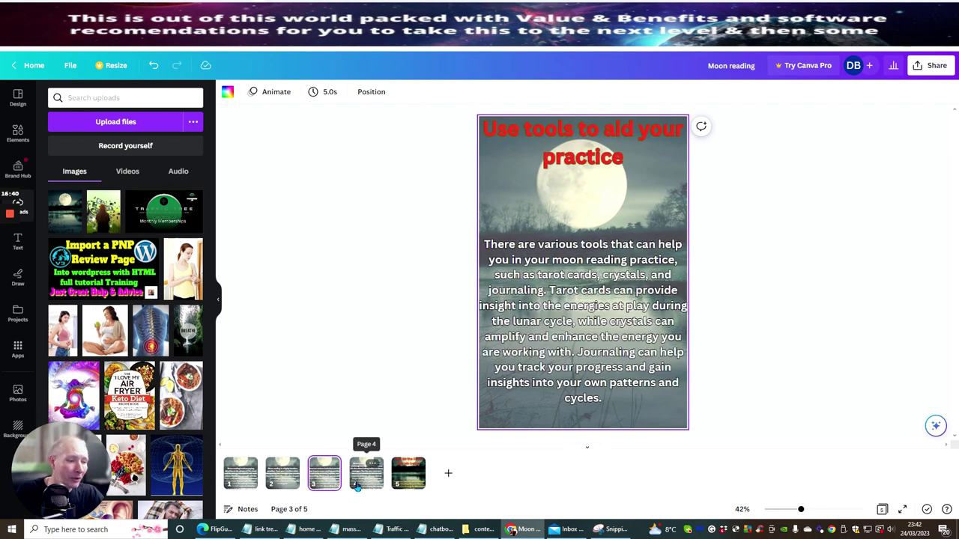
left_click(359, 484)
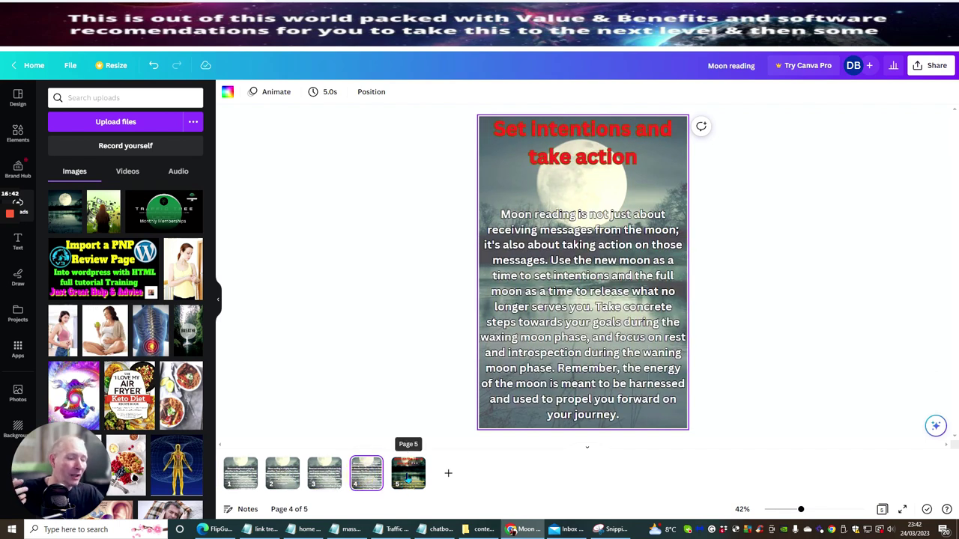
left_click(408, 478)
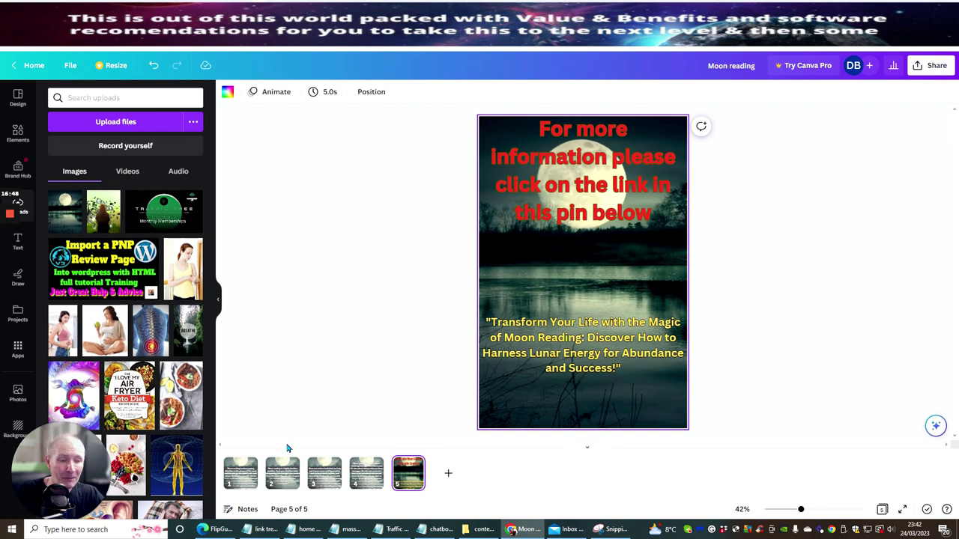
left_click(245, 476)
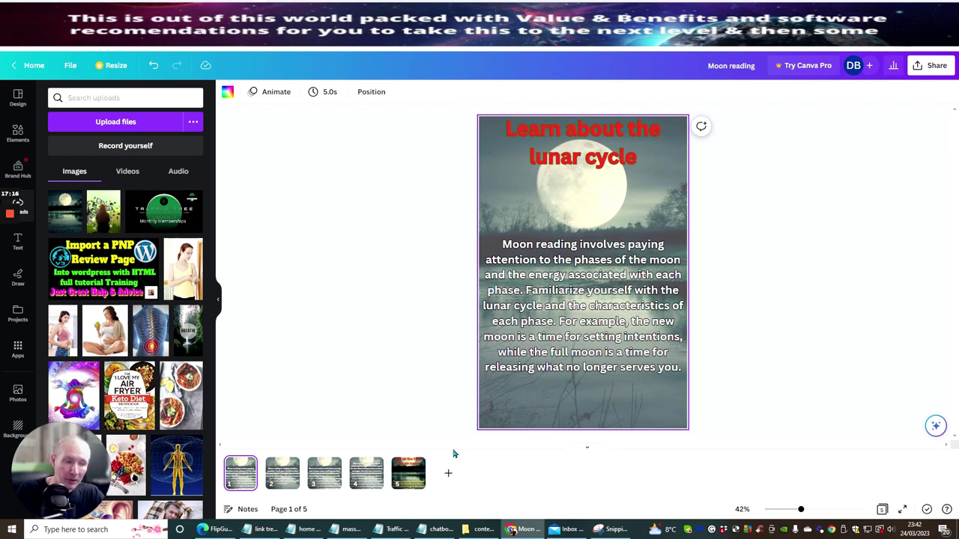
Step: View the Moon reading pin's page 5 call-to-action, then switch to the ChatGPT tab
left_click(409, 470)
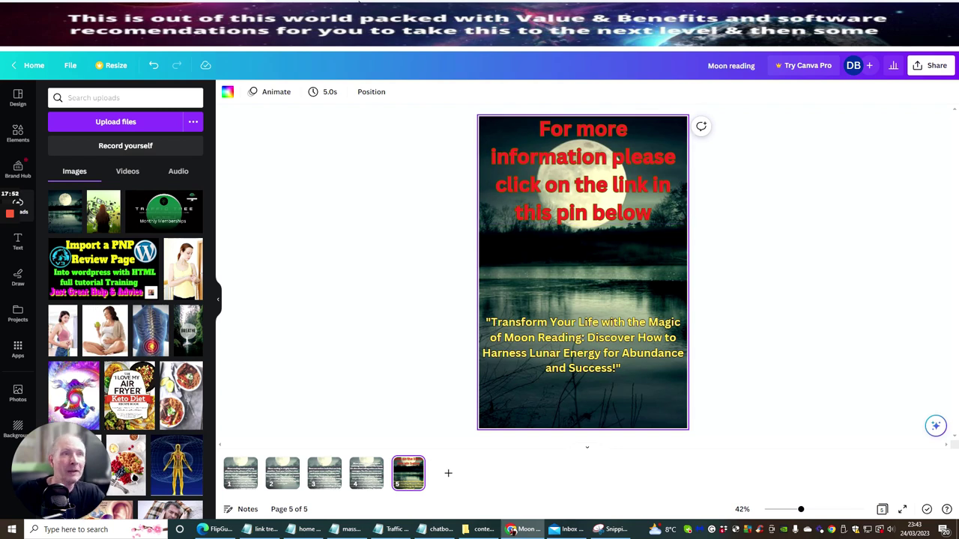
left_click(345, 36)
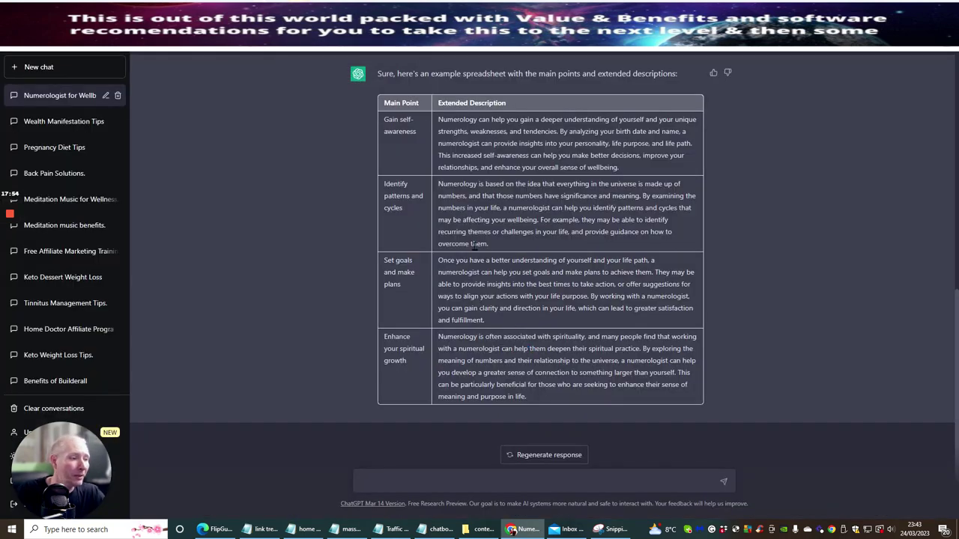
Step: Review the numerology table reply and type the follow-up 'please include extra 10 more'
scroll(472, 257, "up", 4)
scroll(442, 194, "down", 4)
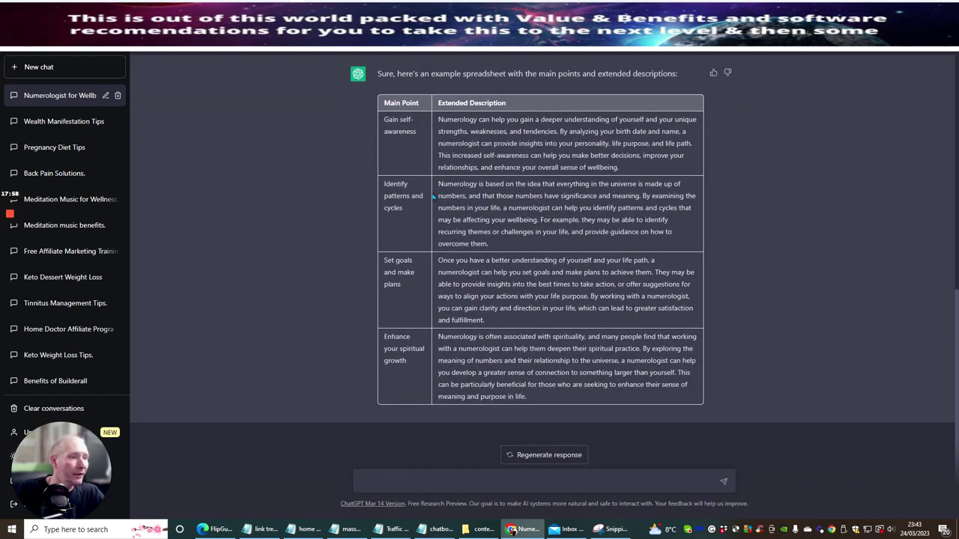
scroll(435, 198, "up", 1)
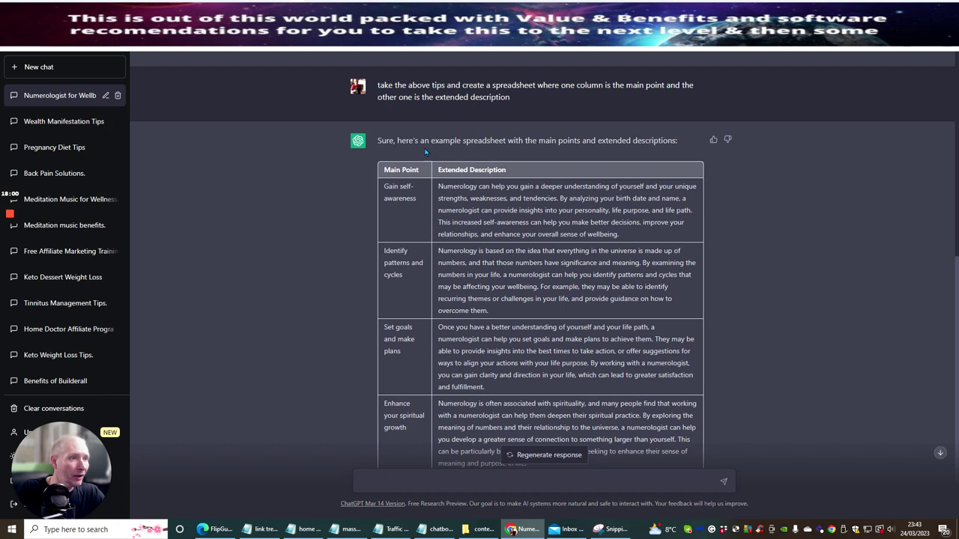
scroll(477, 218, "down", 1)
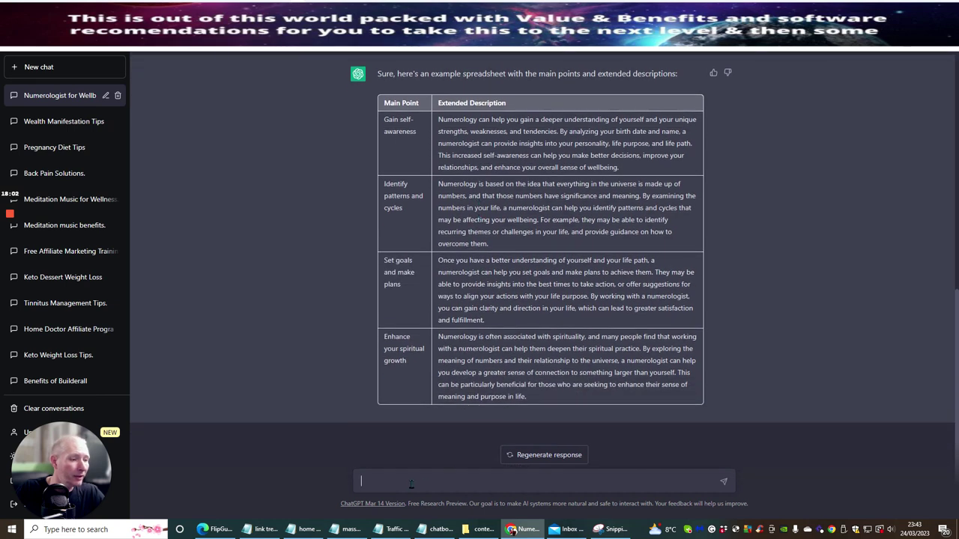
type("pl")
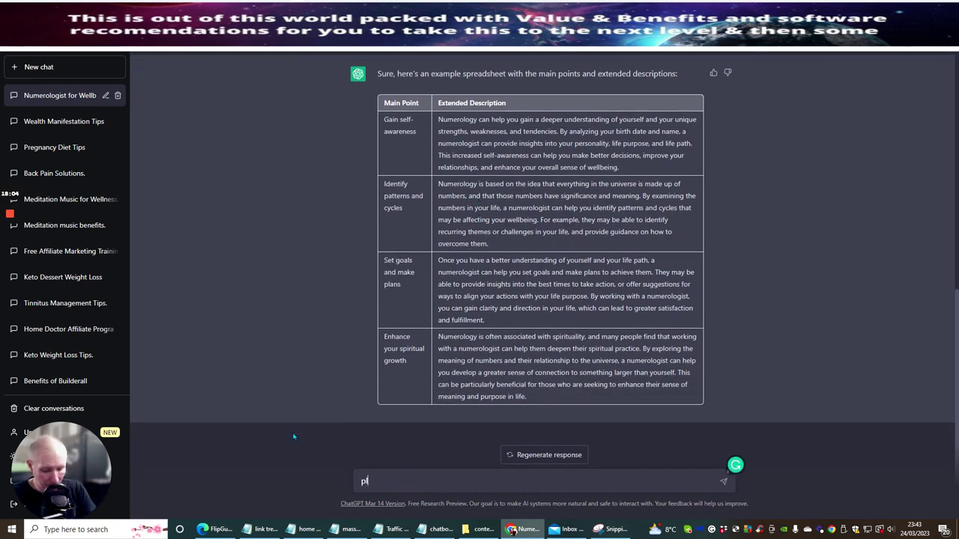
type("ease include ")
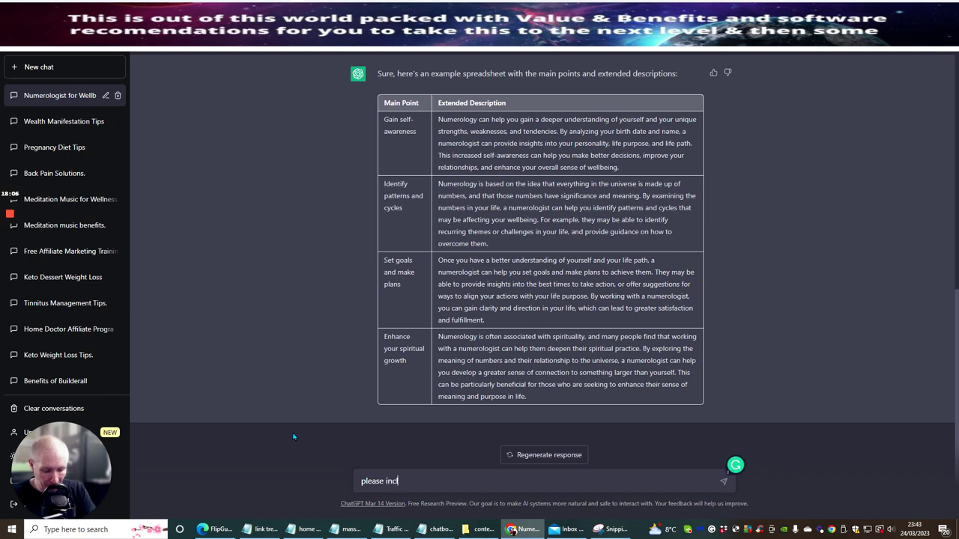
type("extra 10")
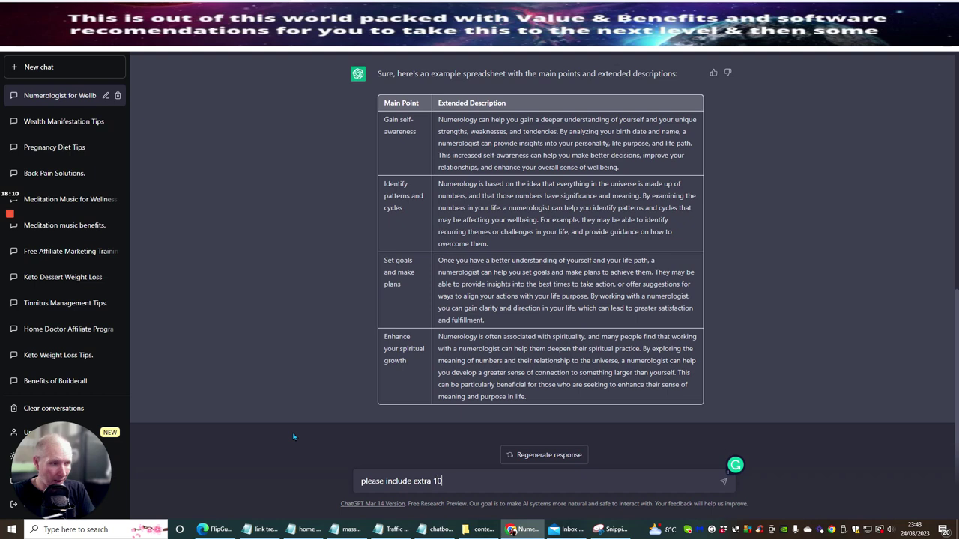
type(" more")
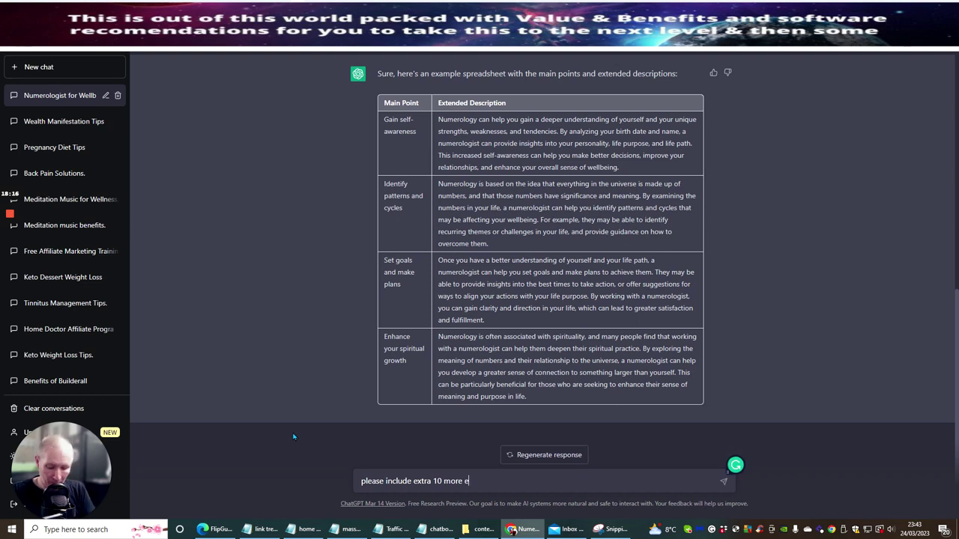
Step: Send 'please include extra 10 more examples' and review the ten-row table ending at Enhance financial wellbeing
type("examples")
key("Return")
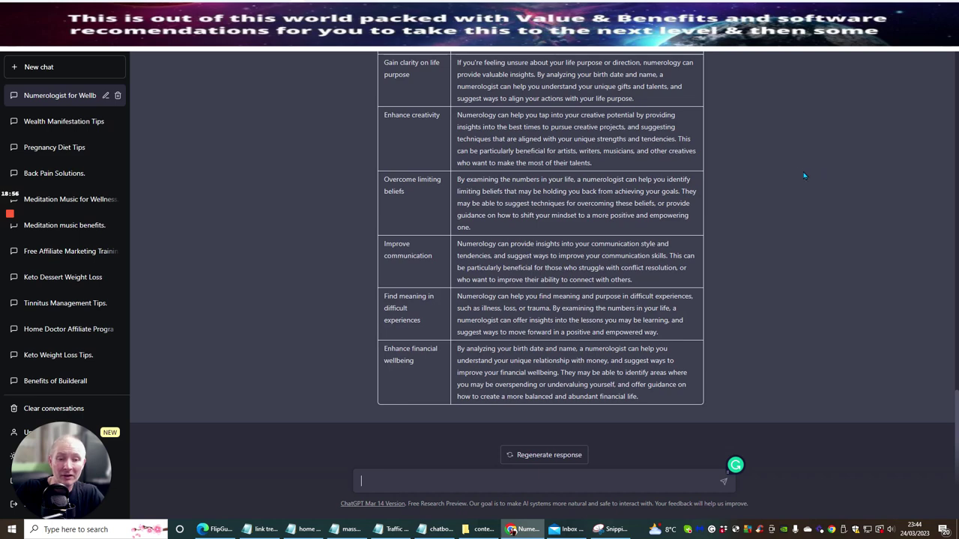
scroll(776, 233, "up", 10)
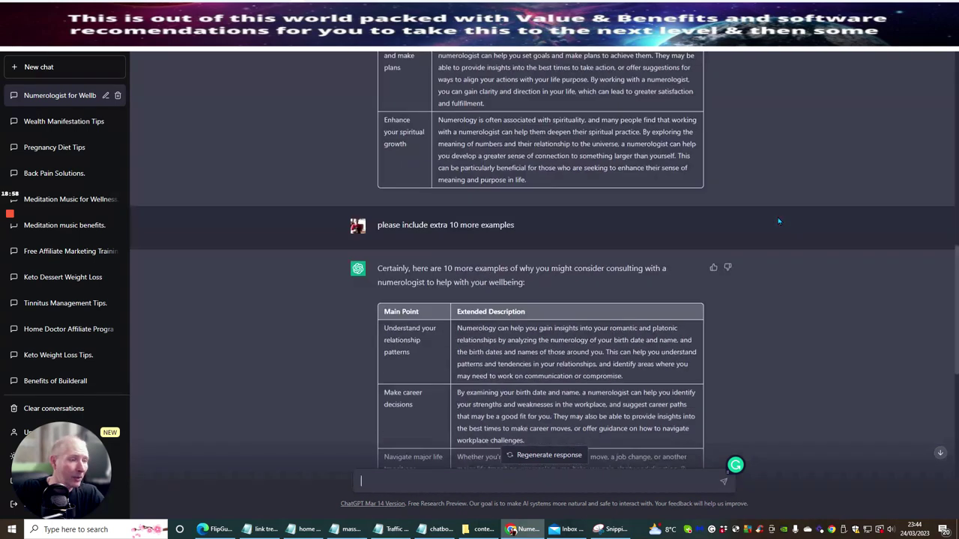
scroll(768, 209, "down", 6)
scroll(768, 209, "down", 1)
scroll(768, 210, "up", 1)
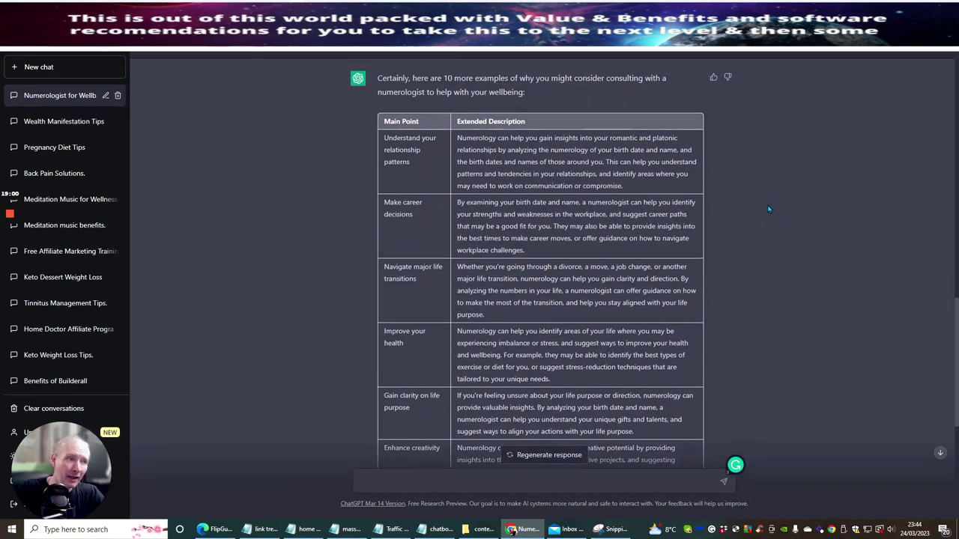
scroll(758, 172, "down", 5)
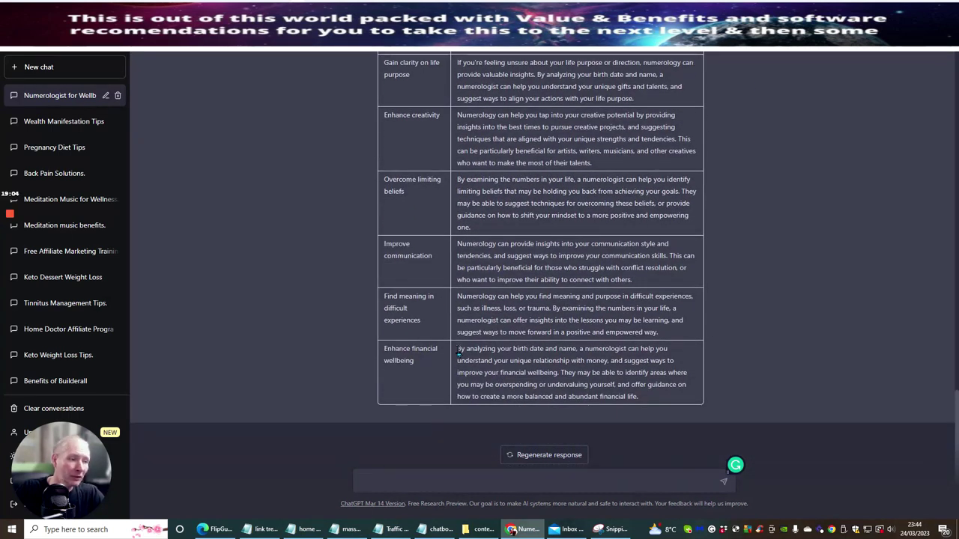
left_click_drag(457, 350, 660, 399)
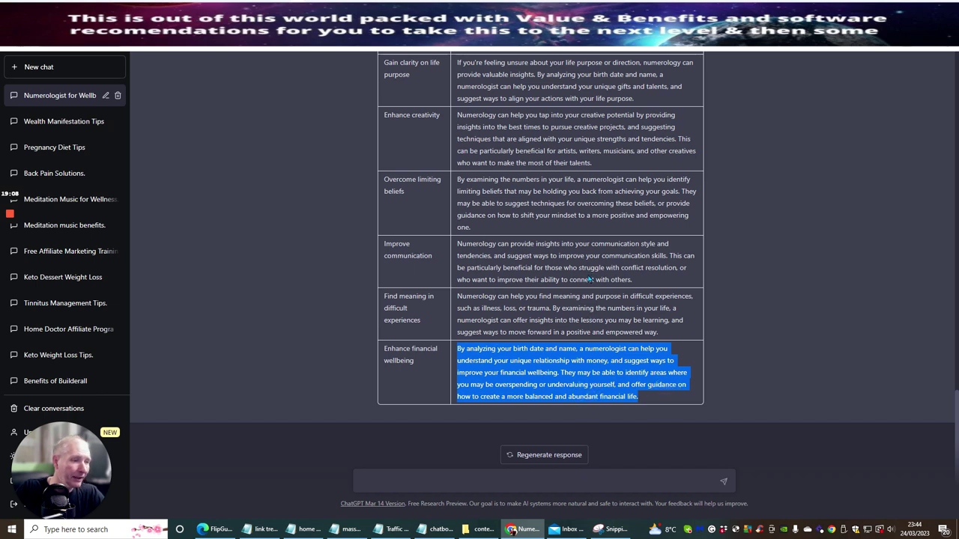
scroll(590, 279, "up", 3)
left_click(740, 154)
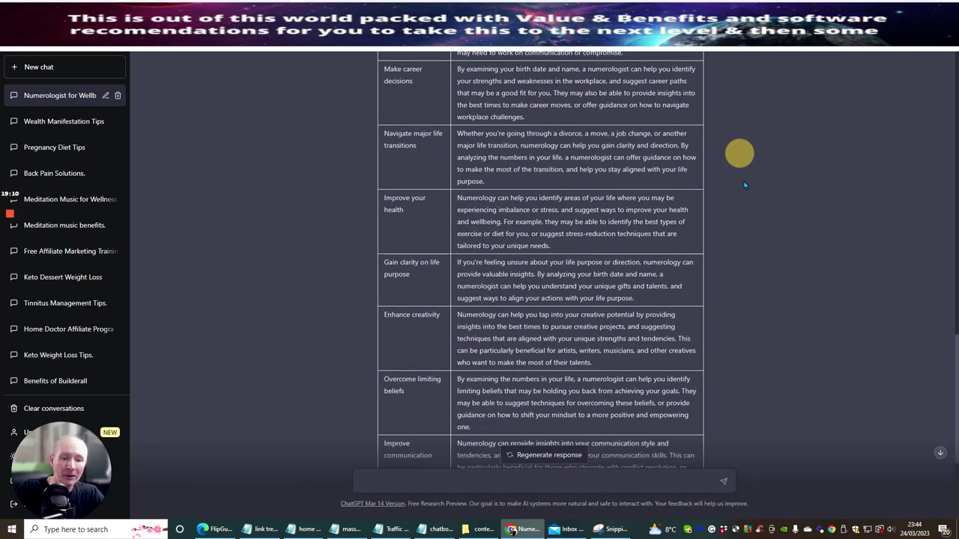
scroll(208, 272, "up", 5)
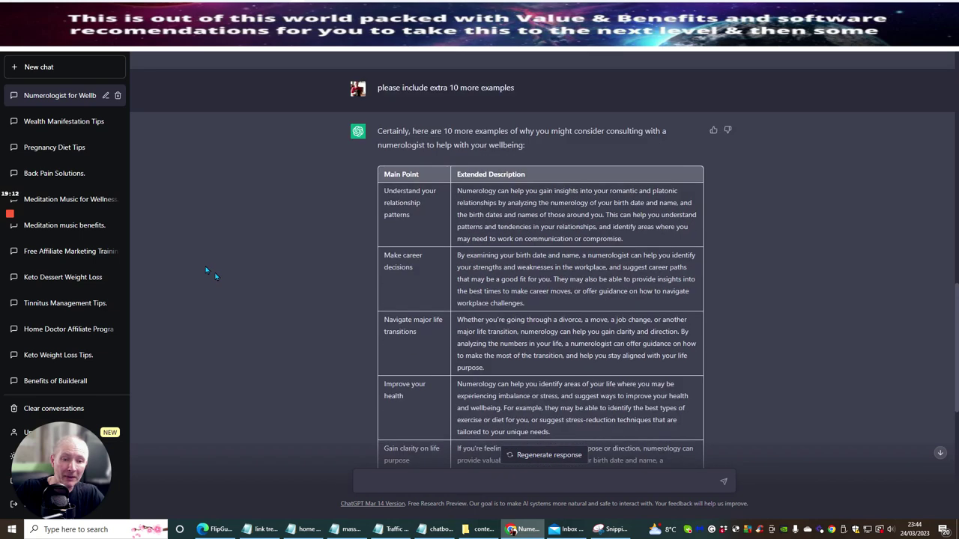
scroll(210, 274, "down", 5)
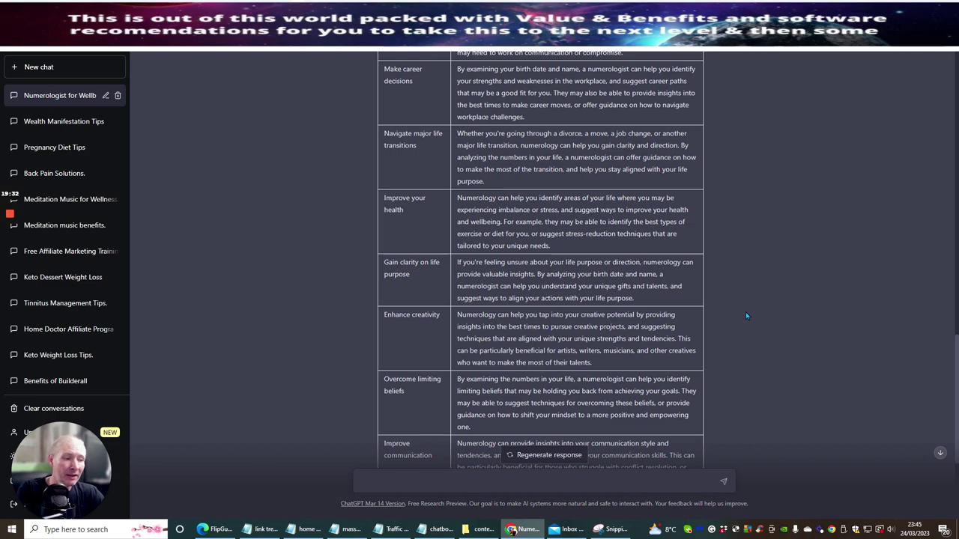
scroll(332, 322, "up", 3)
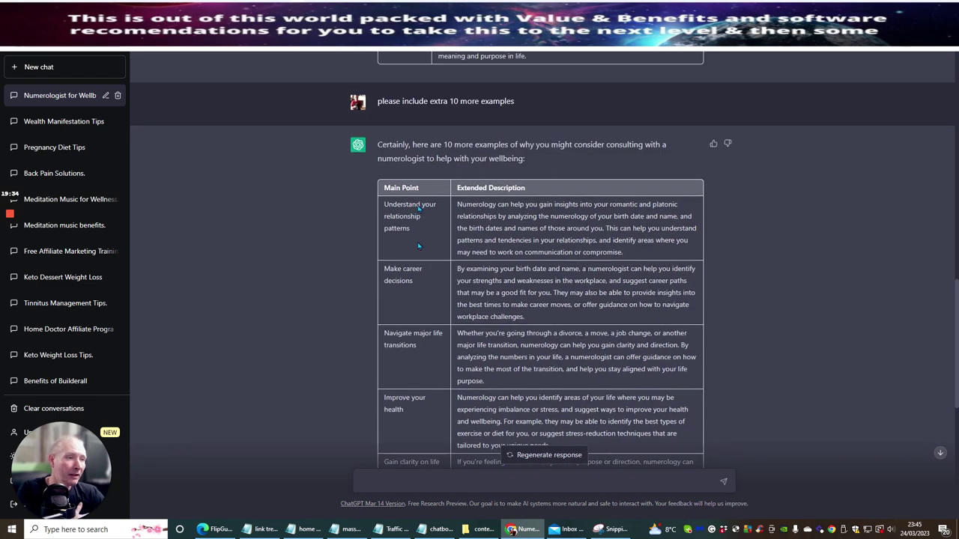
scroll(295, 272, "down", 4)
scroll(295, 272, "up", 2)
scroll(295, 273, "up", 2)
scroll(411, 171, "down", 6)
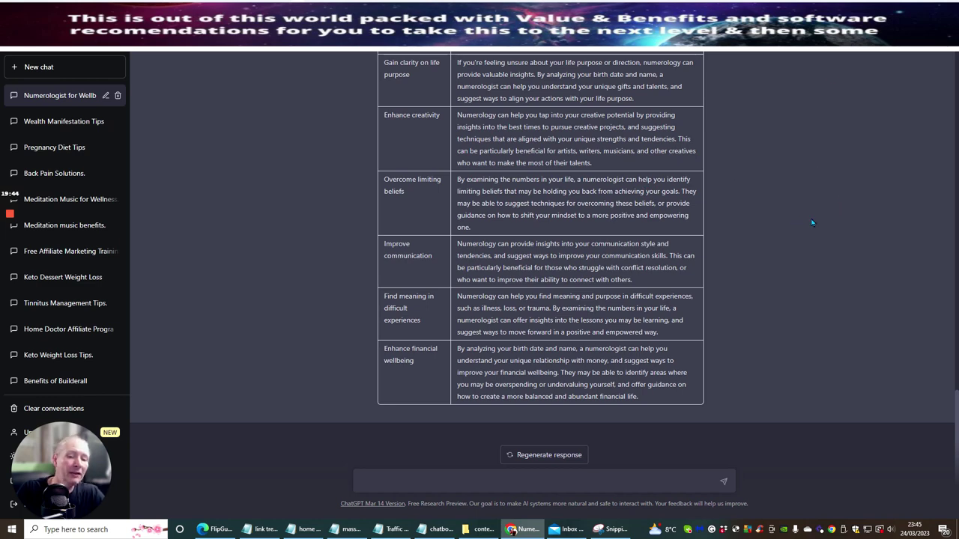
scroll(429, 337, "up", 7)
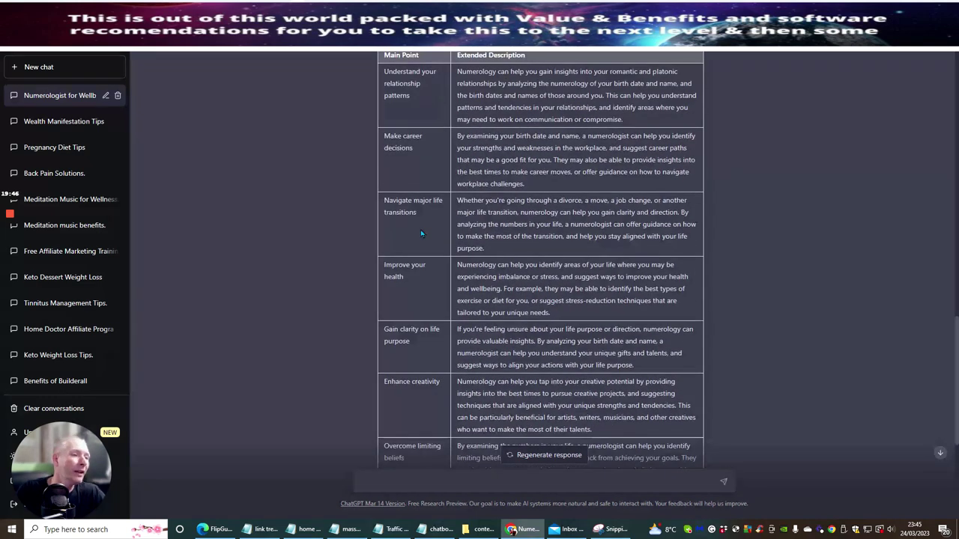
scroll(424, 230, "down", 5)
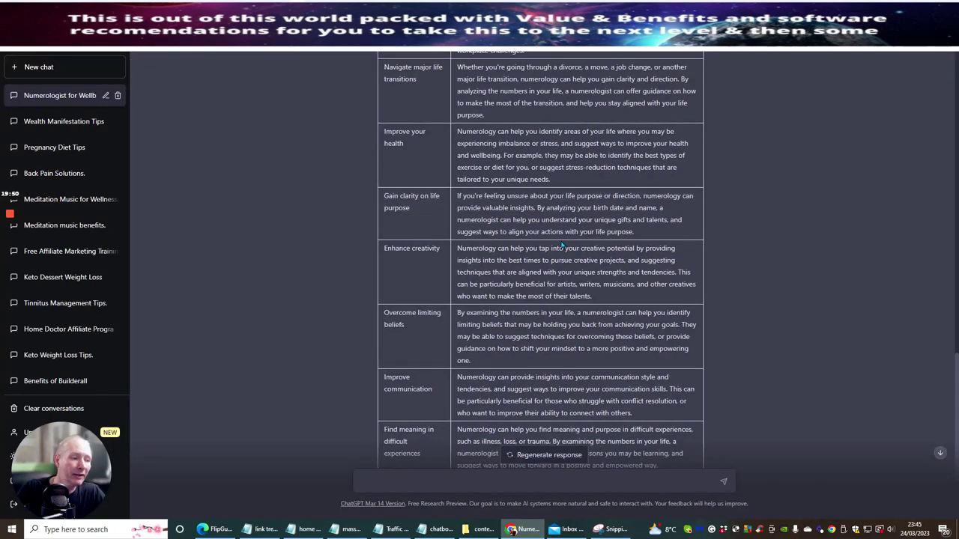
scroll(562, 246, "down", 2)
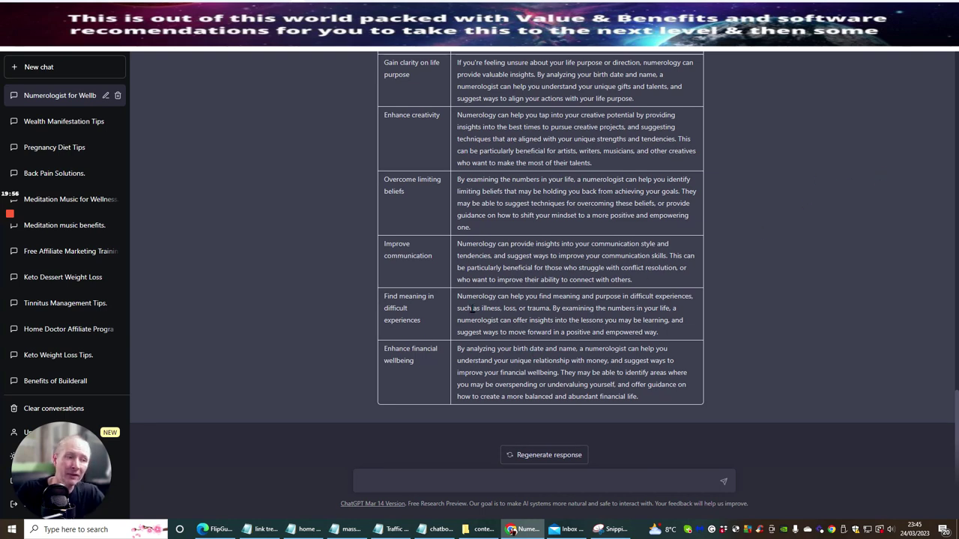
scroll(471, 308, "up", 2)
scroll(426, 419, "up", 4)
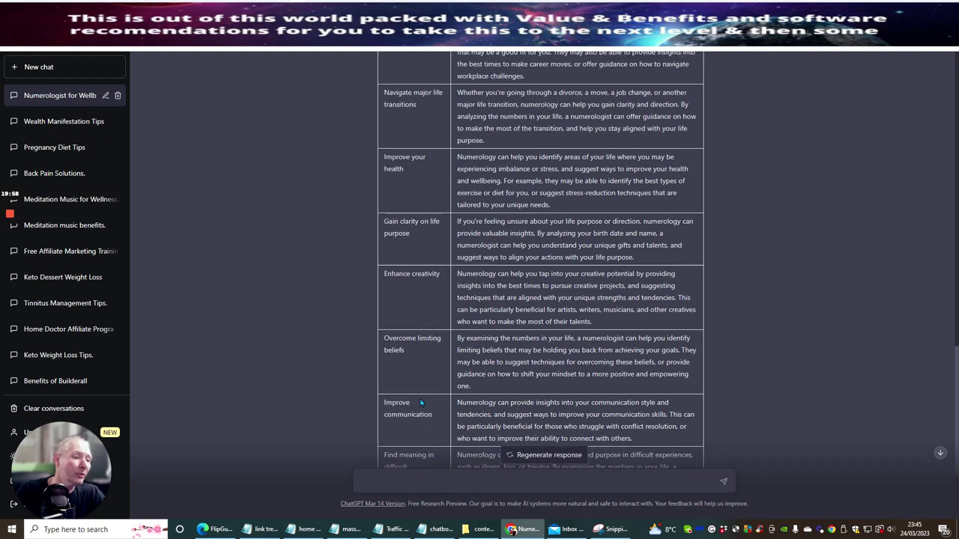
scroll(469, 156, "down", 2)
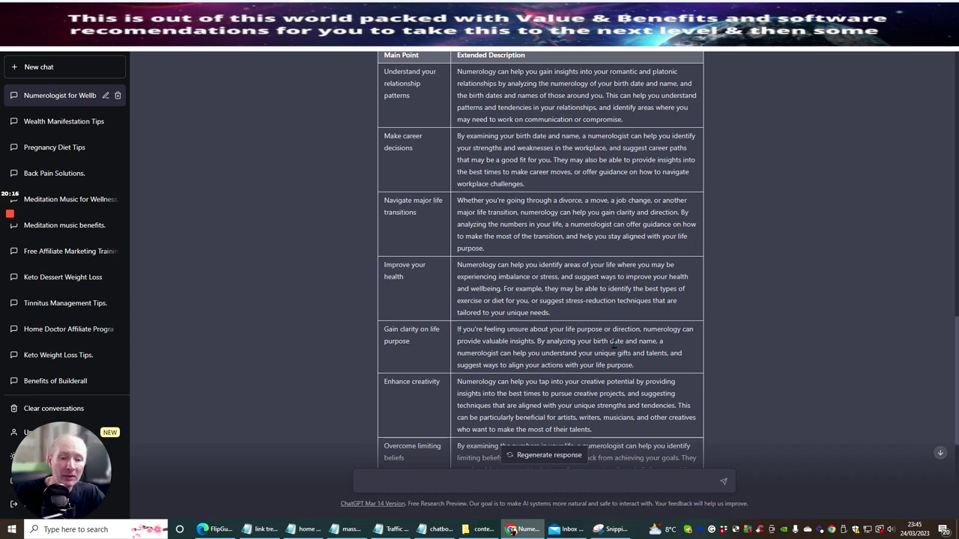
scroll(602, 216, "up", 20)
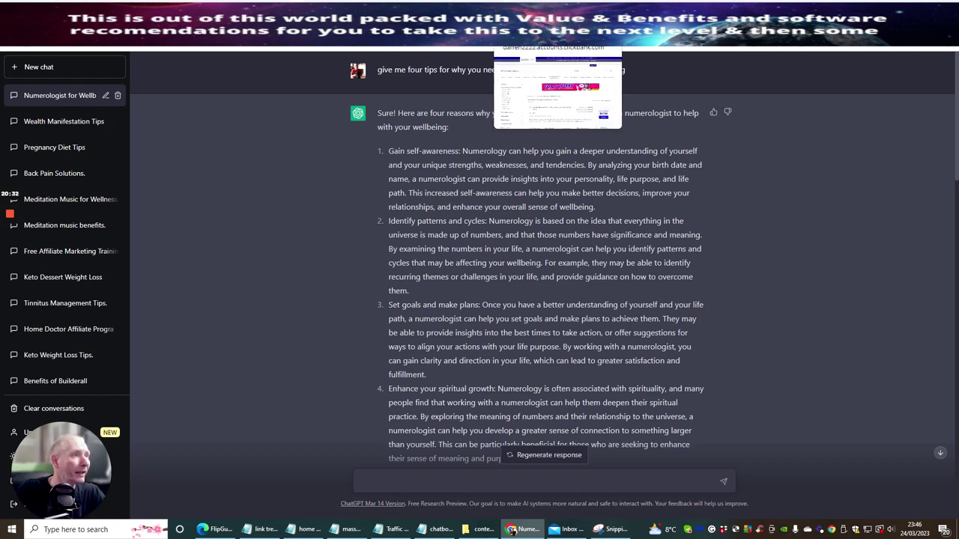
Step: In the ClickBank marketplace, scroll to the Numerologist.com listing and open its offer page
left_click(539, 33)
scroll(510, 202, "down", 6)
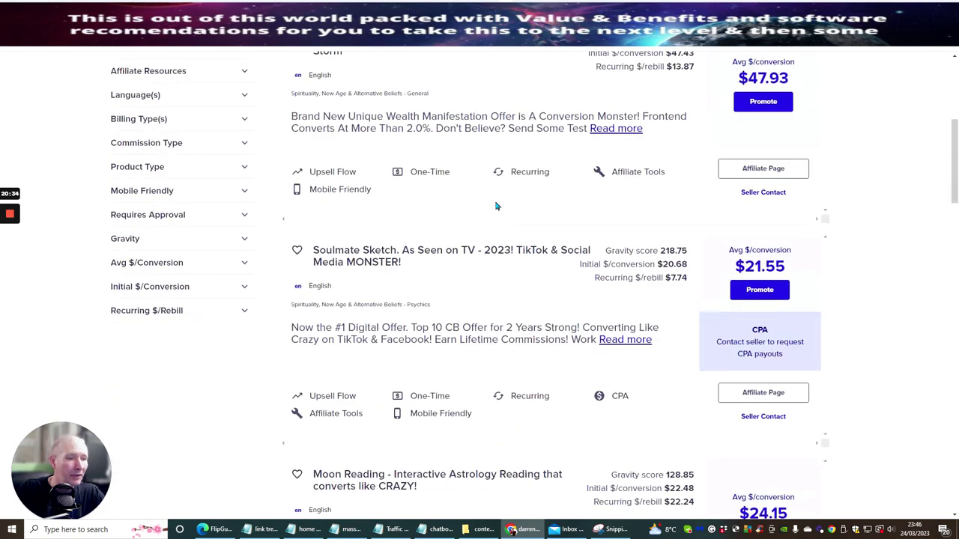
scroll(496, 206, "down", 5)
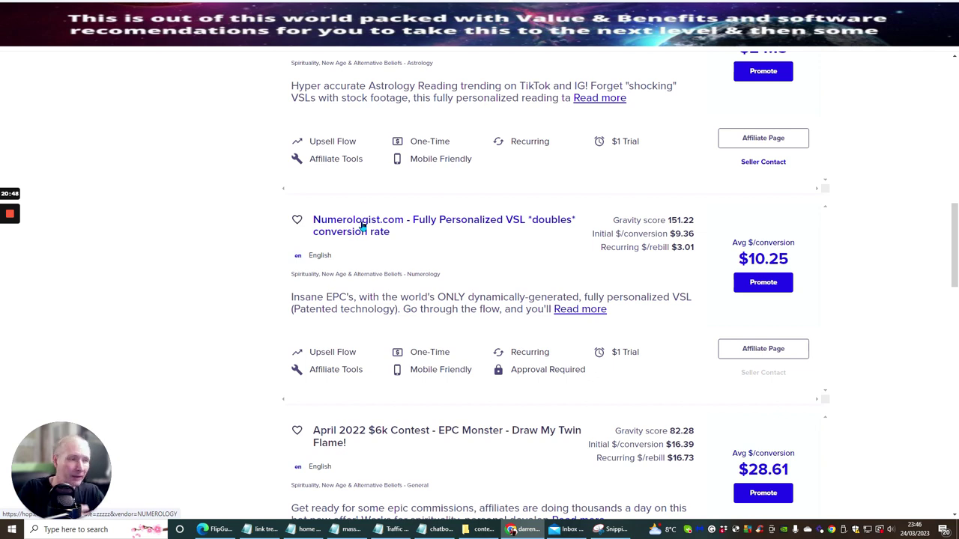
left_click(361, 225)
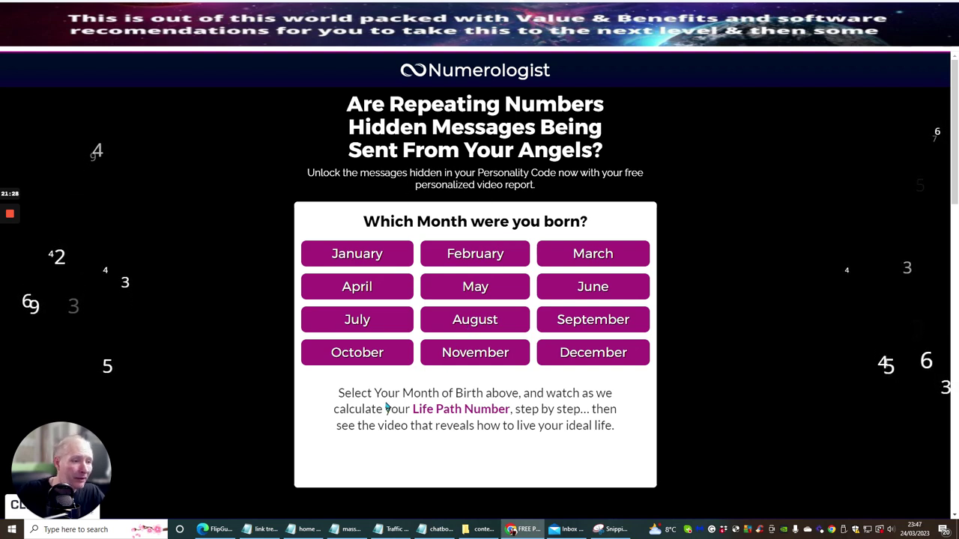
Step: Enter birth date April 19, 1977 and a test first name, then start the Life Path reading
left_click(360, 285)
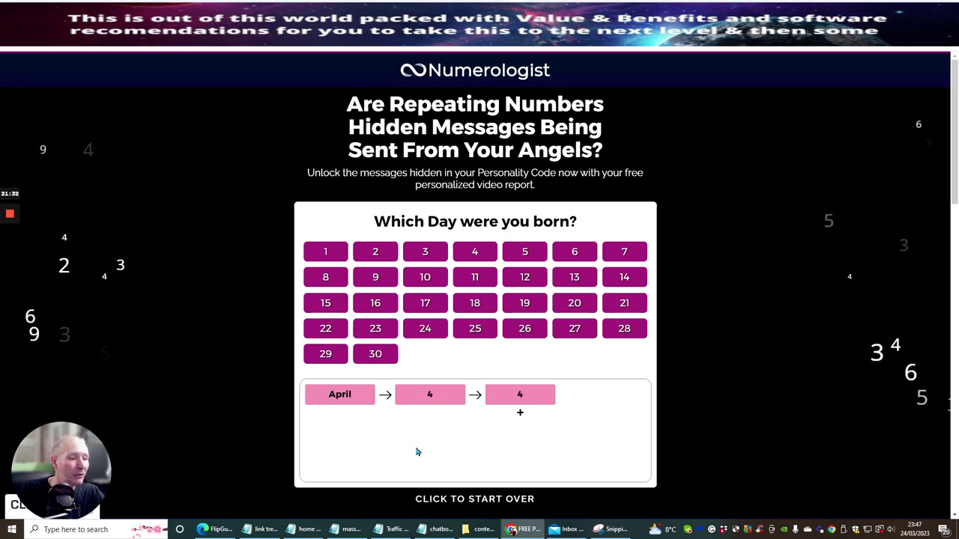
left_click(527, 302)
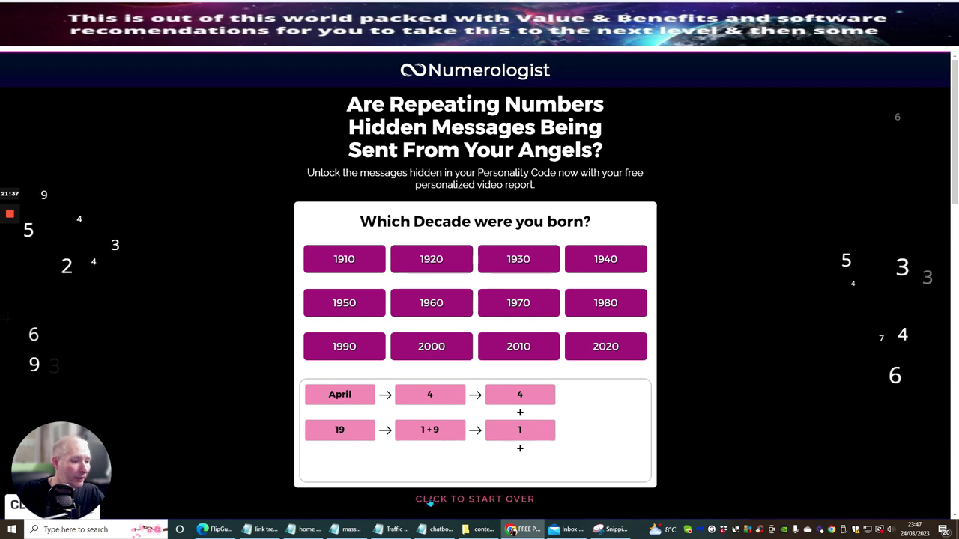
left_click(523, 306)
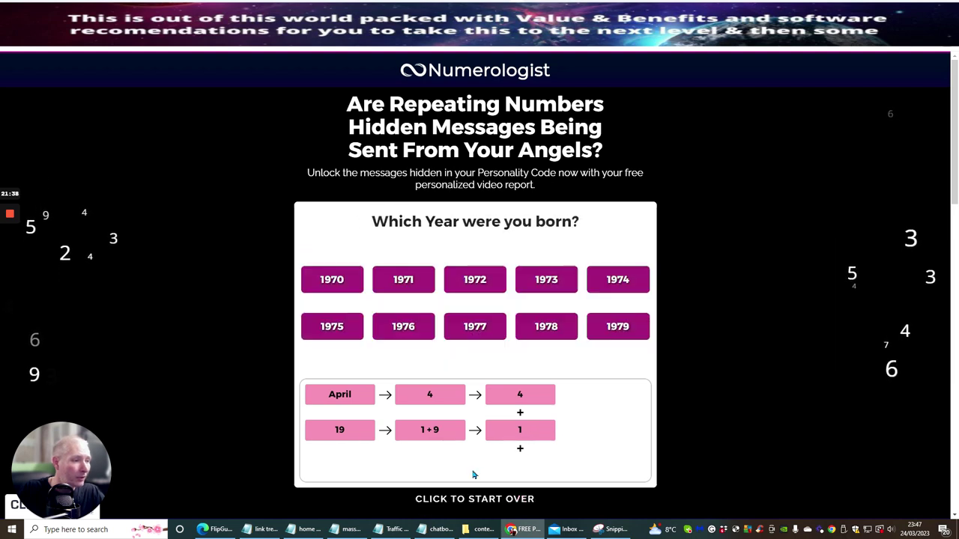
left_click(466, 334)
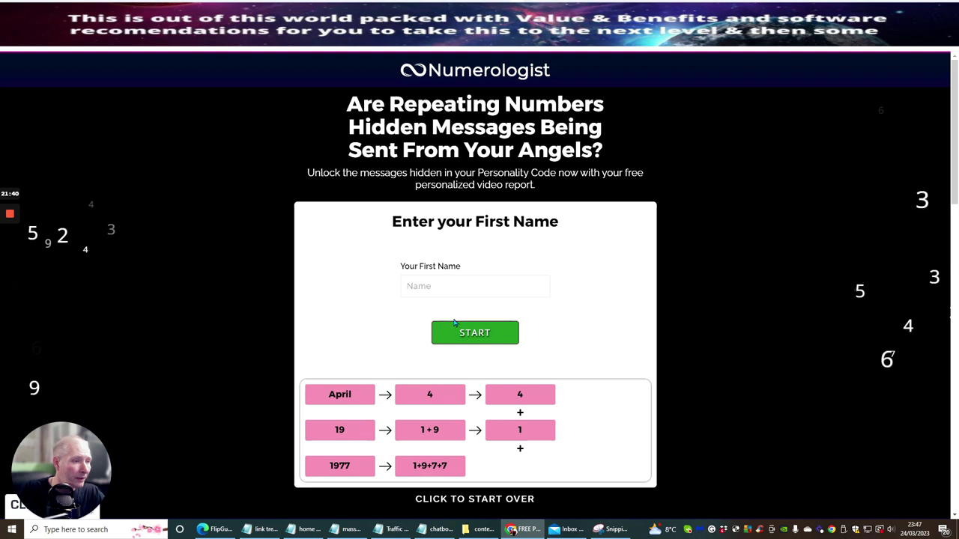
left_click(444, 284)
type("das")
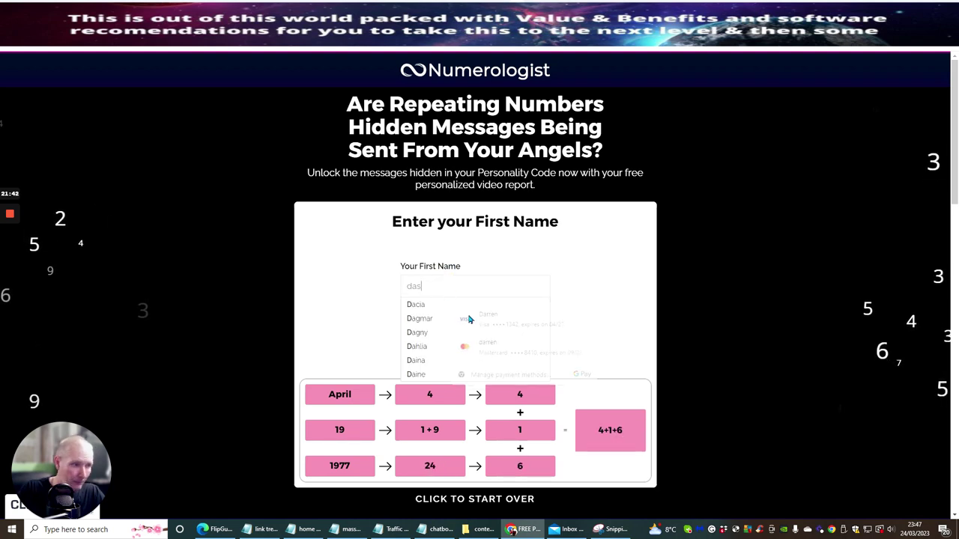
left_click(495, 333)
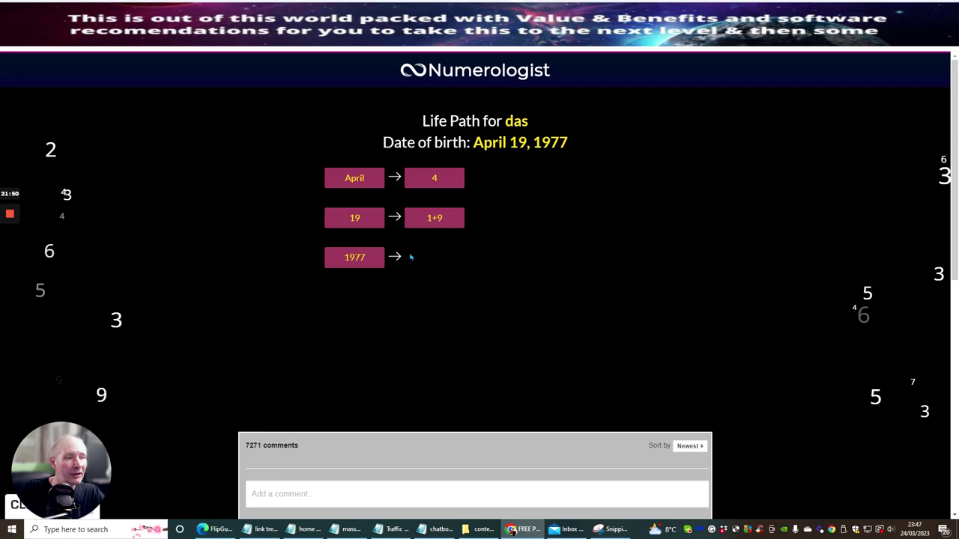
Step: Scroll through the Life Path reading and load more comments below it
scroll(500, 165, "down", 6)
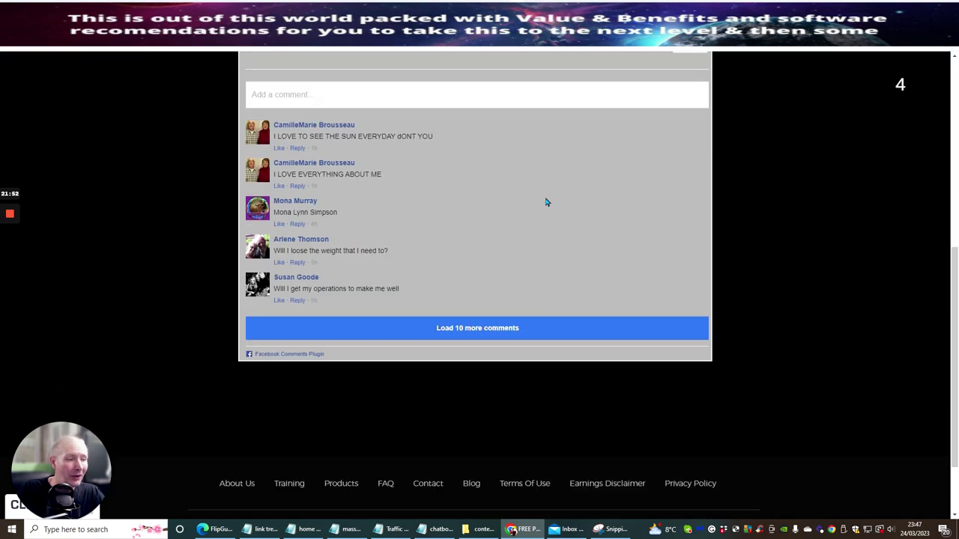
scroll(505, 208, "up", 6)
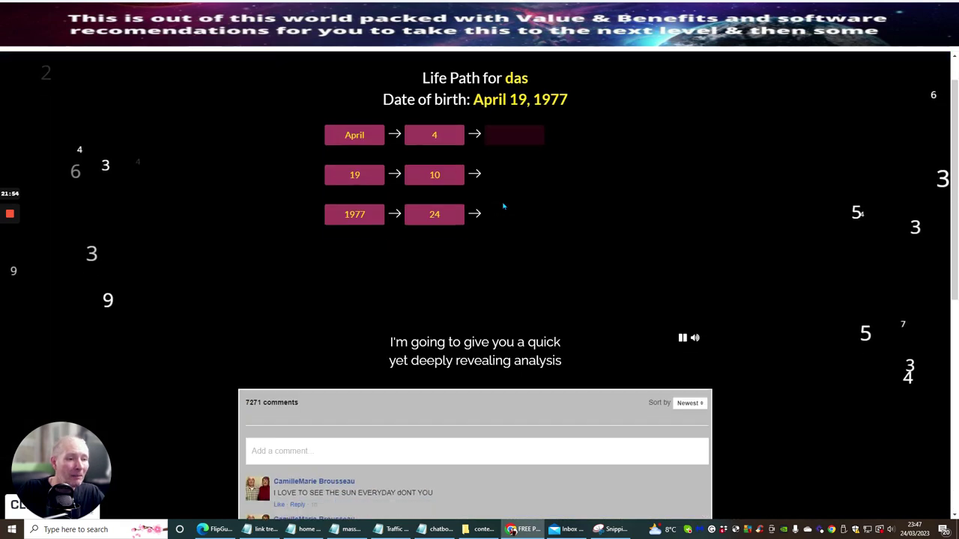
scroll(505, 207, "down", 2)
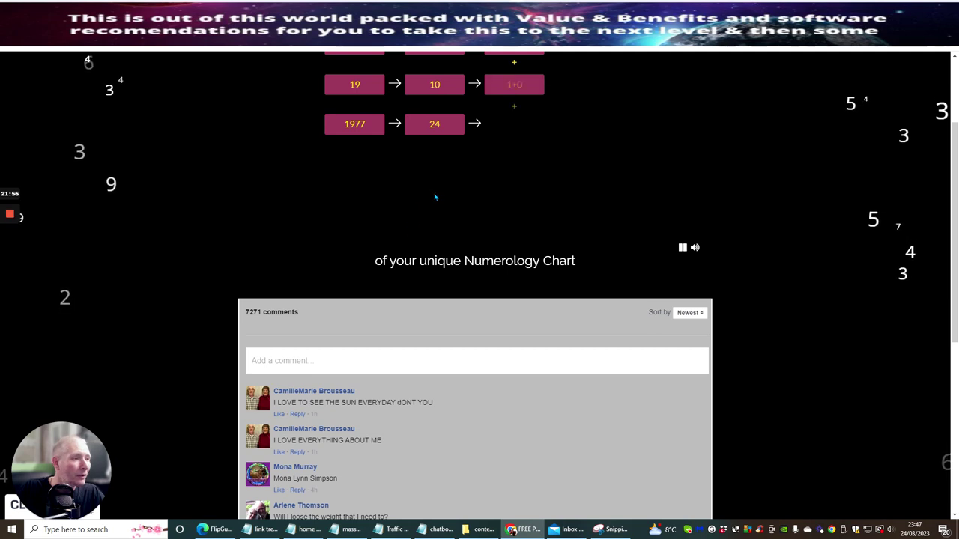
scroll(546, 148, "up", 2)
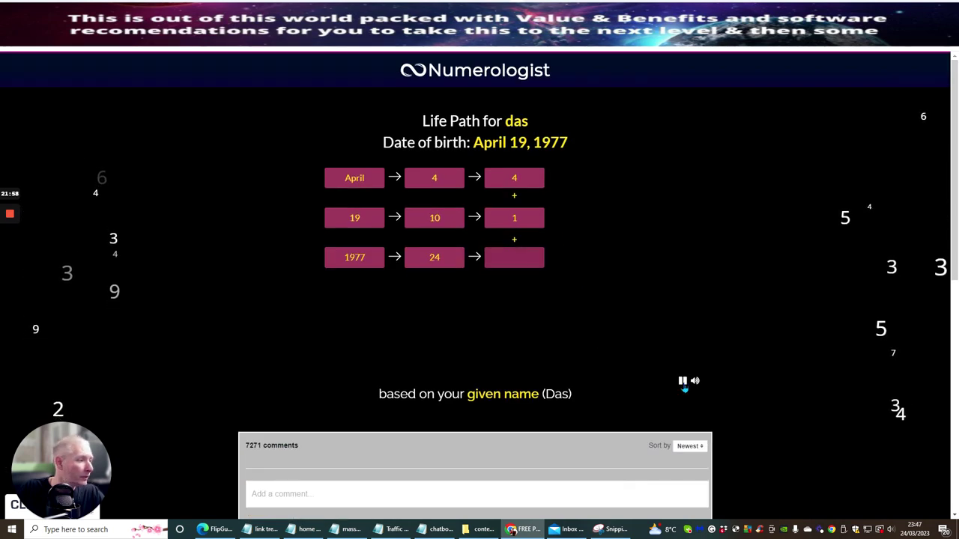
scroll(554, 367, "down", 6)
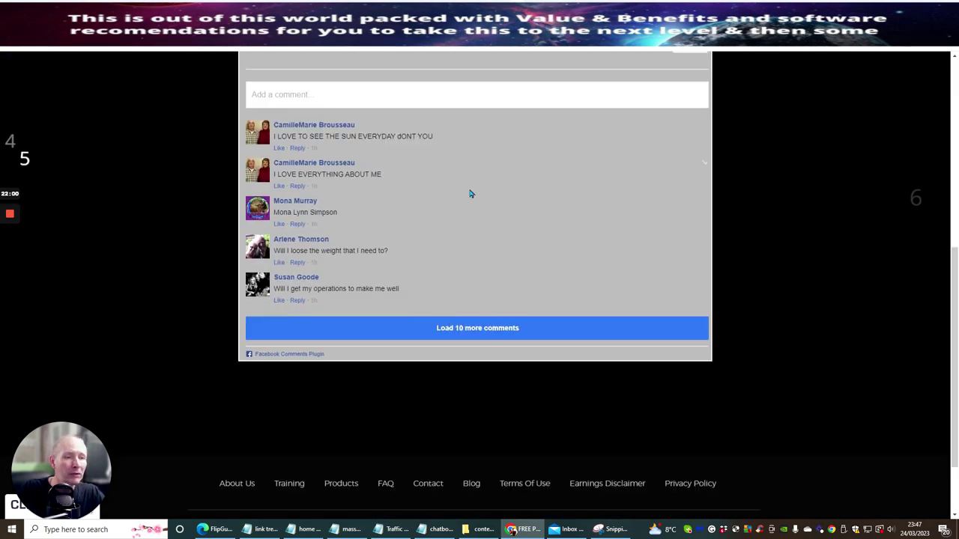
scroll(449, 222, "down", 1)
left_click(467, 237)
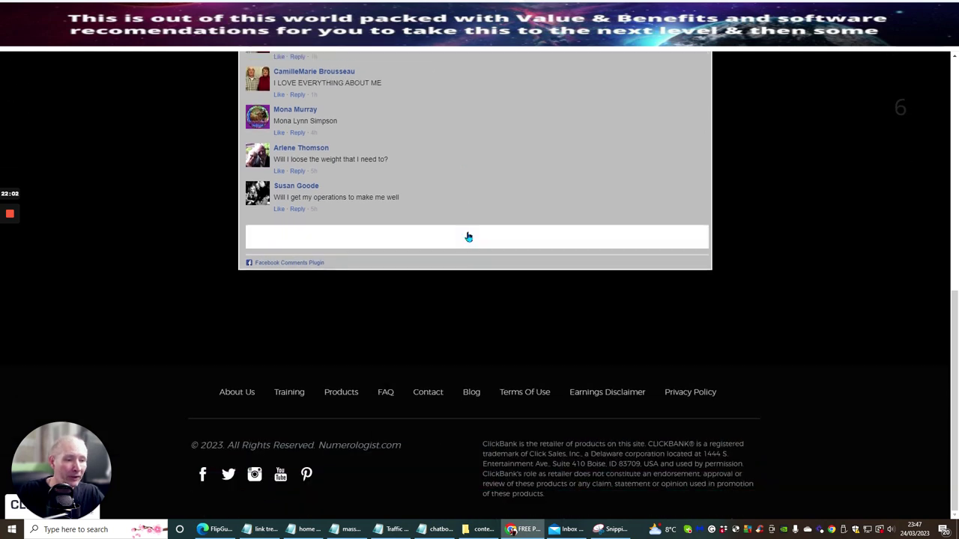
scroll(453, 305, "up", 7)
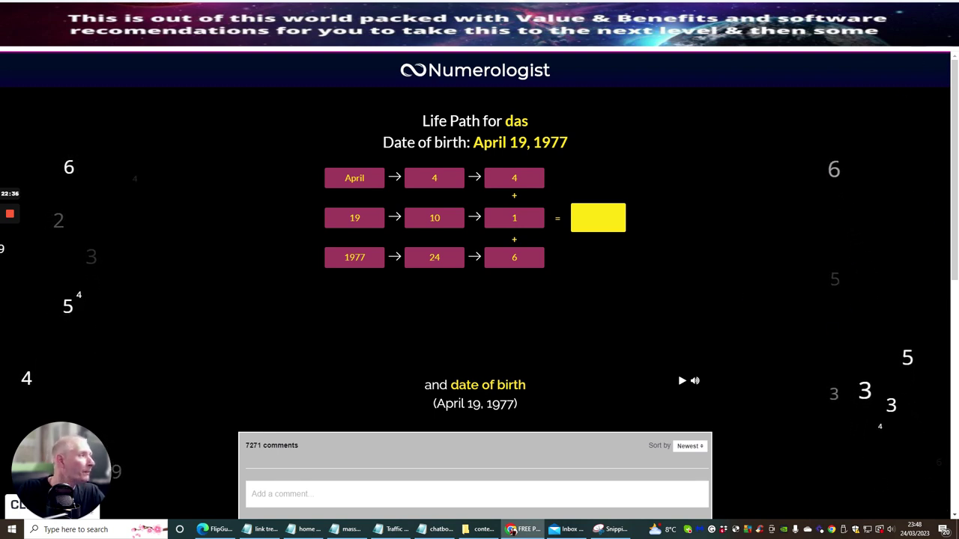
key("alt+f")
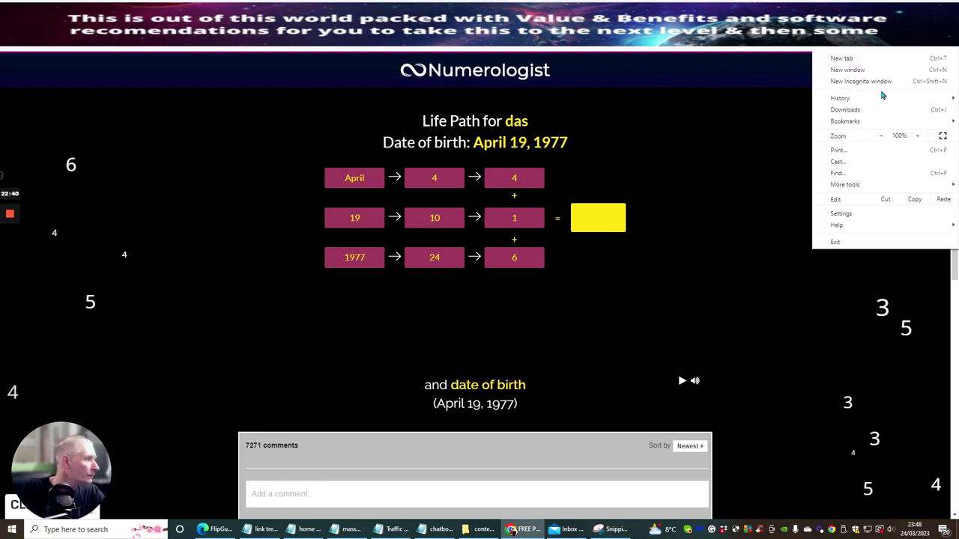
Step: Close Chrome's Settings tab and switch to the AWeber Account Dashboard tab
left_click(842, 214)
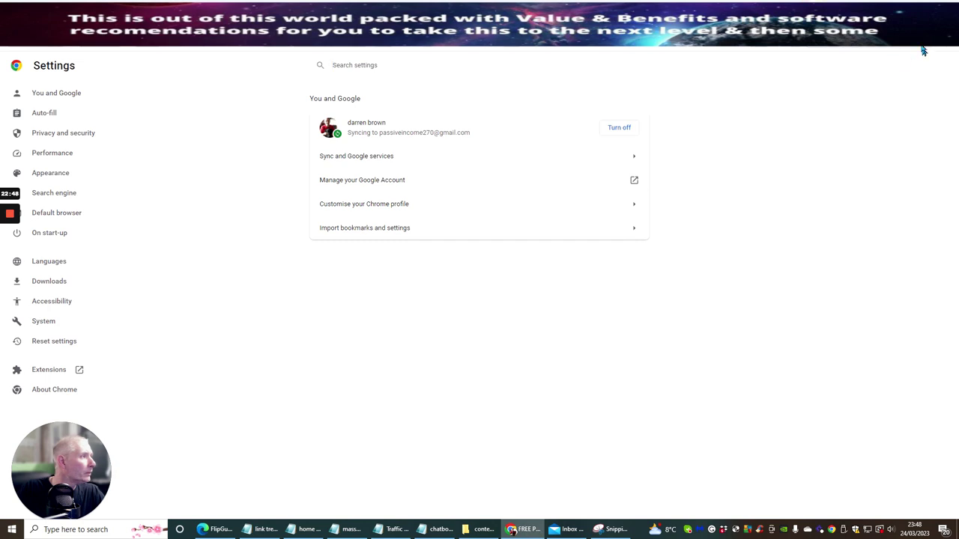
key("ctrl+w")
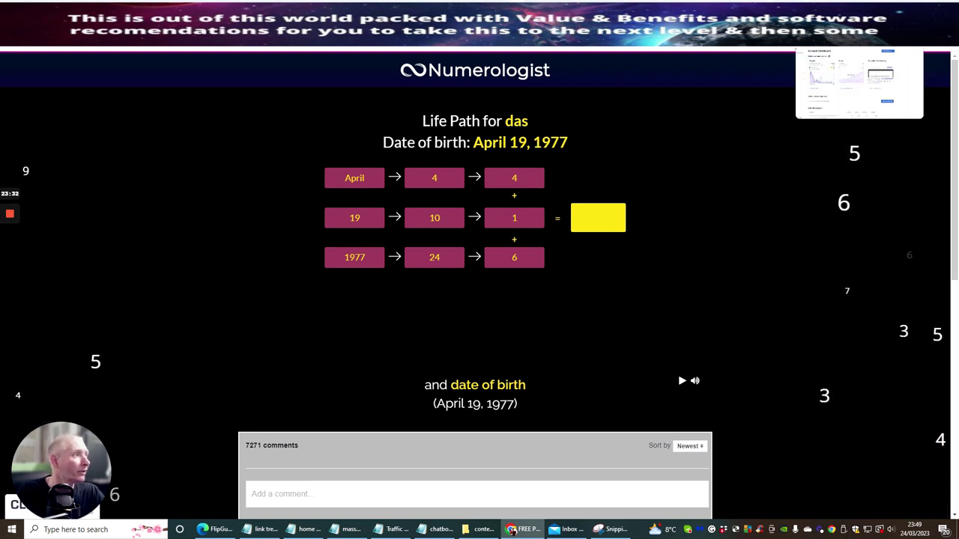
key("ctrl+Tab")
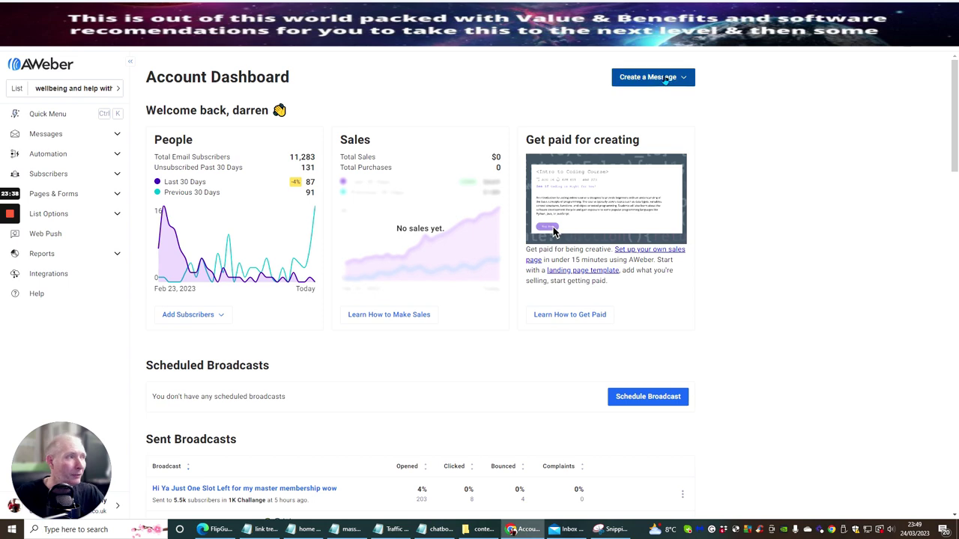
Step: Choose Create New List from the AWeber sidebar's list selector
left_click(18, 90)
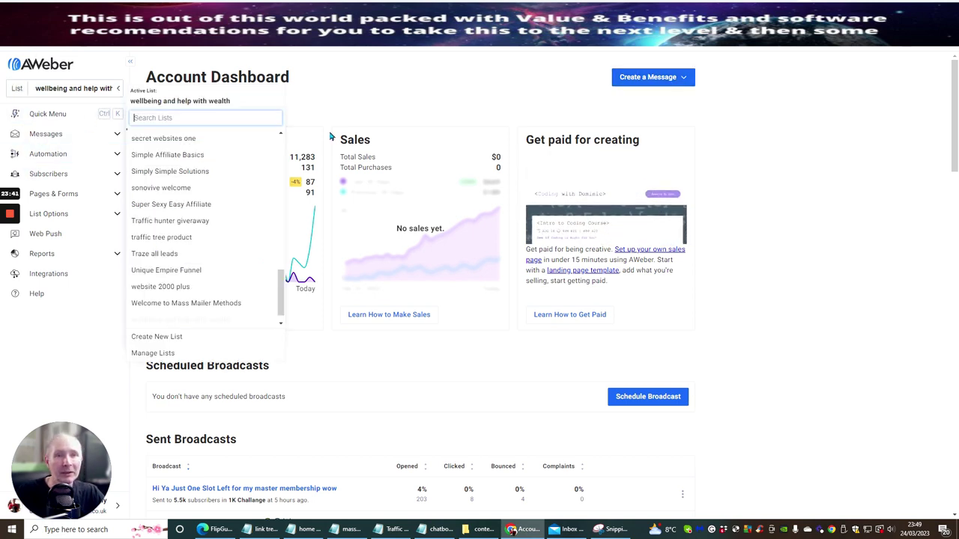
left_click(136, 339)
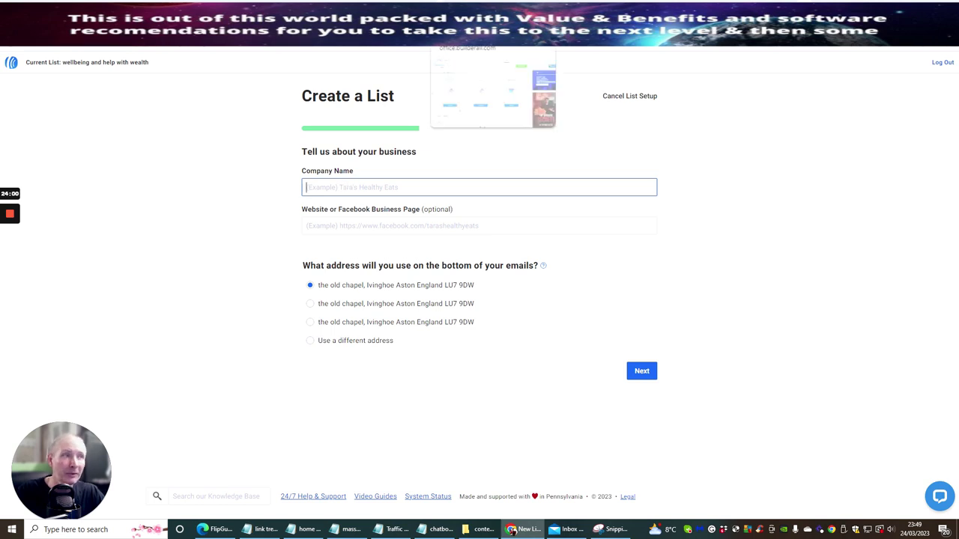
Step: Copy the word Numerologist from the ClickBank offer title
left_click(525, 12)
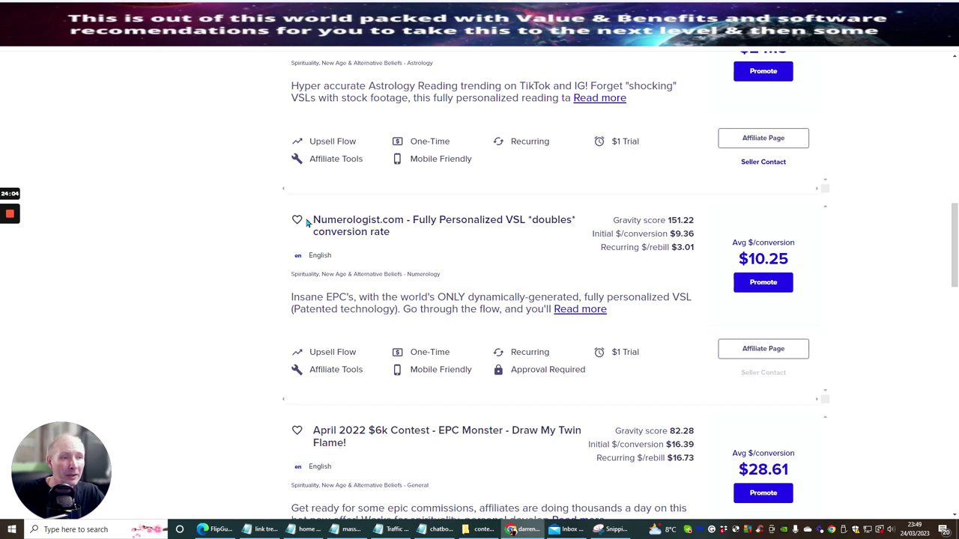
left_click_drag(309, 220, 379, 218)
key("ctrl+c")
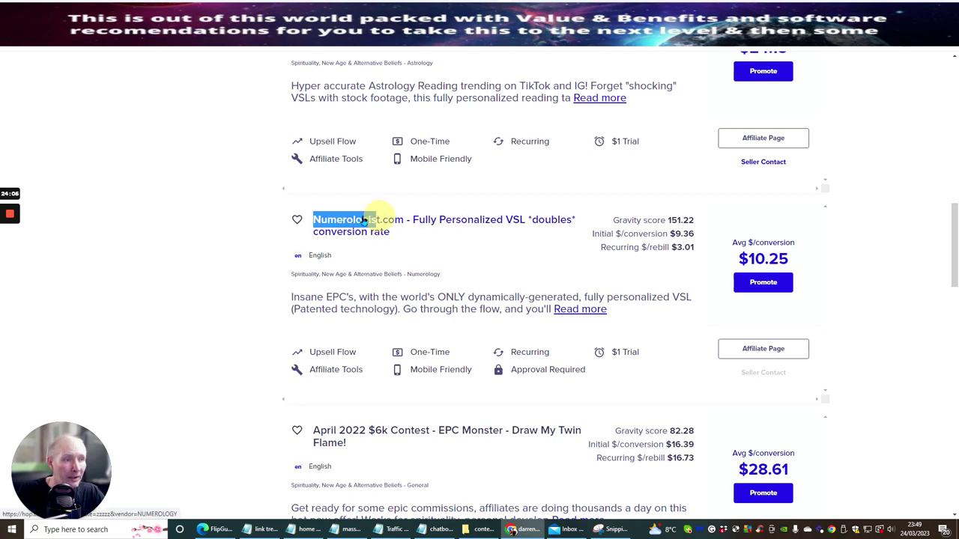
right_click(364, 220)
left_click(374, 293)
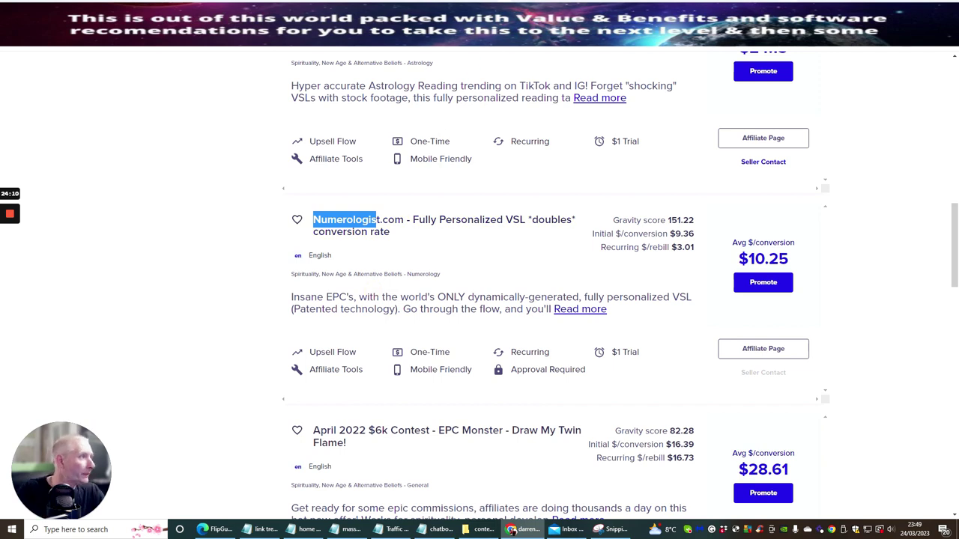
Step: Set Company Name to 'Numerologist is great', autofill a Facebook page website, and continue
key("ctrl+Tab")
left_click(322, 185)
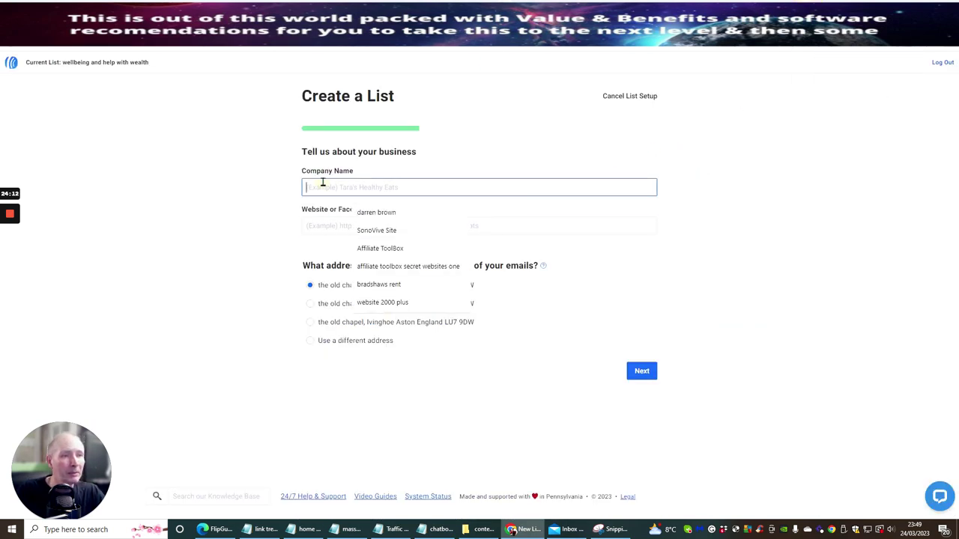
right_click(324, 186)
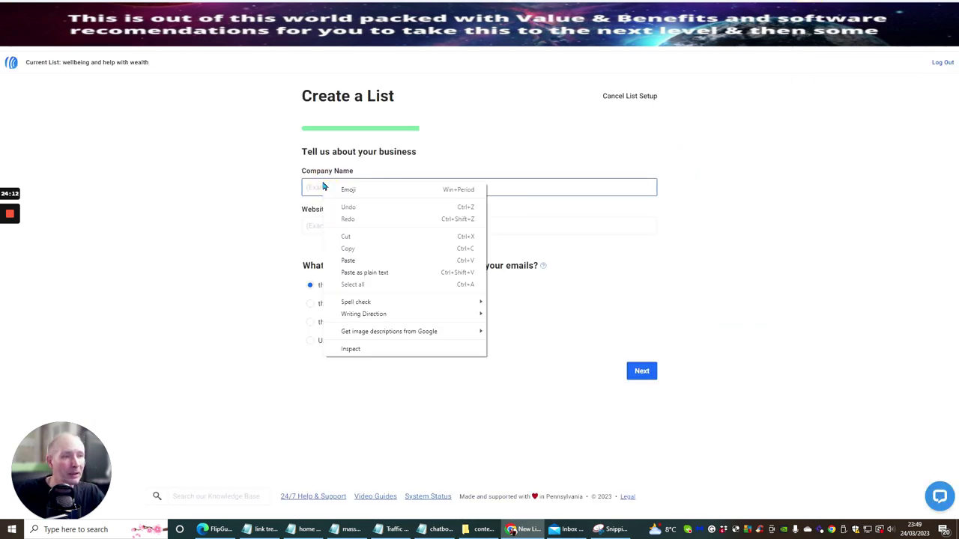
left_click(346, 261)
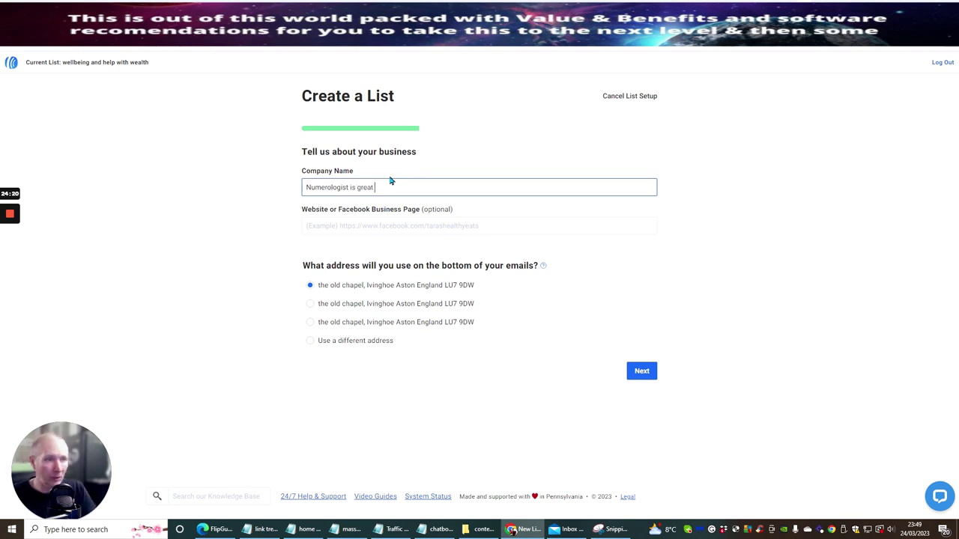
left_click(352, 220)
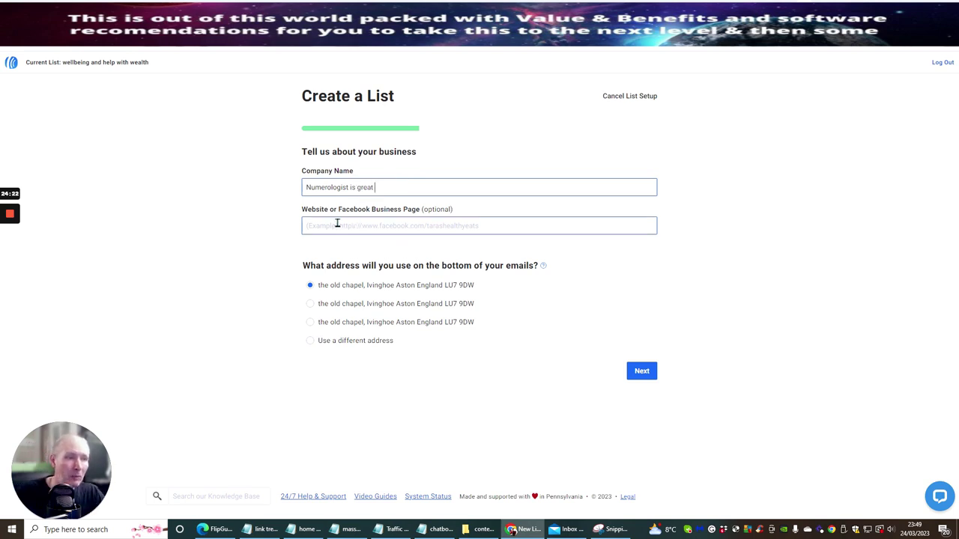
left_click(337, 225)
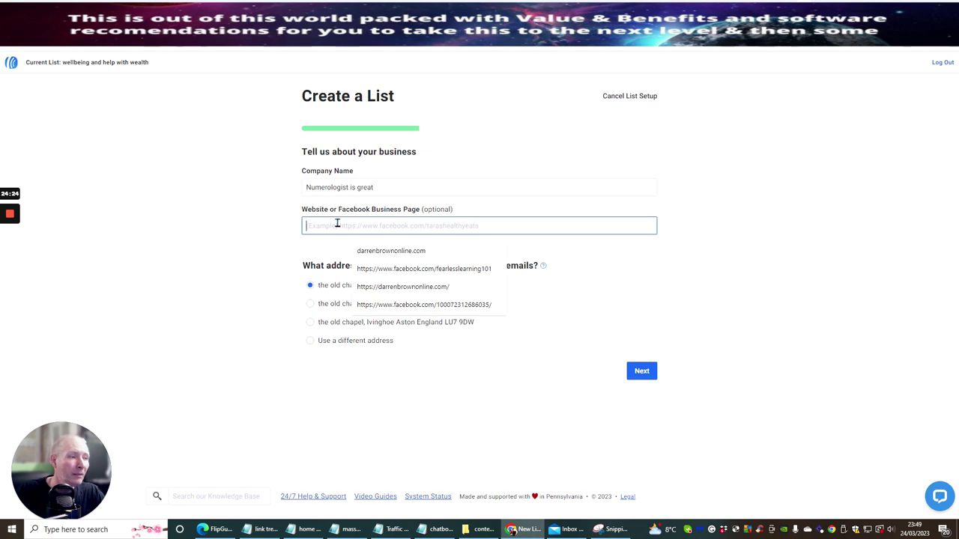
left_click(382, 310)
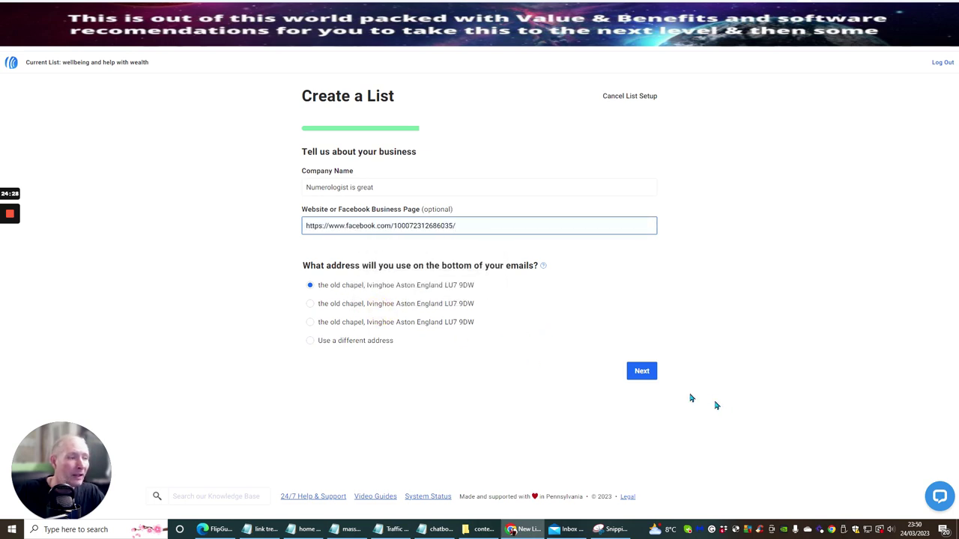
left_click(644, 374)
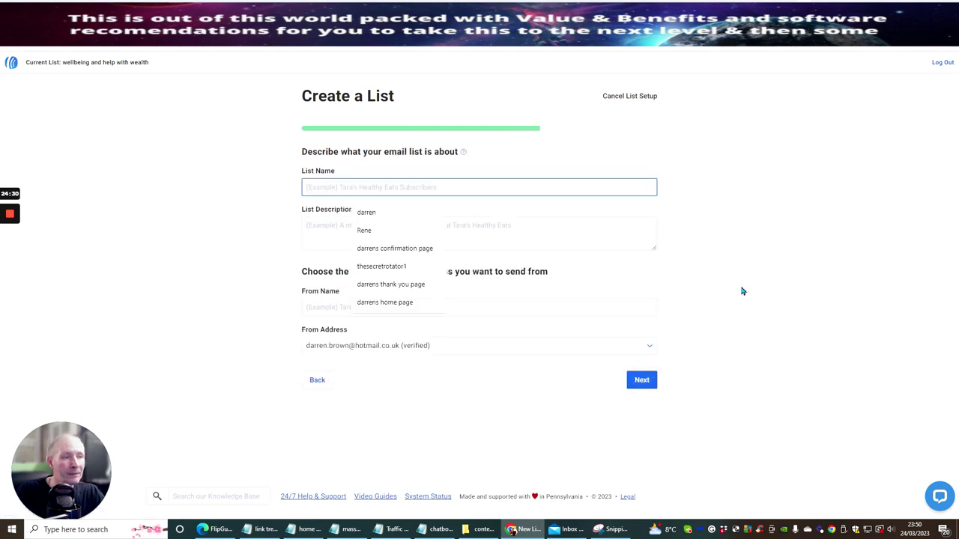
Step: Name the list Numerologis and describe it as 'learnig your life with numbers'
right_click(337, 188)
left_click(349, 276)
left_click(336, 223)
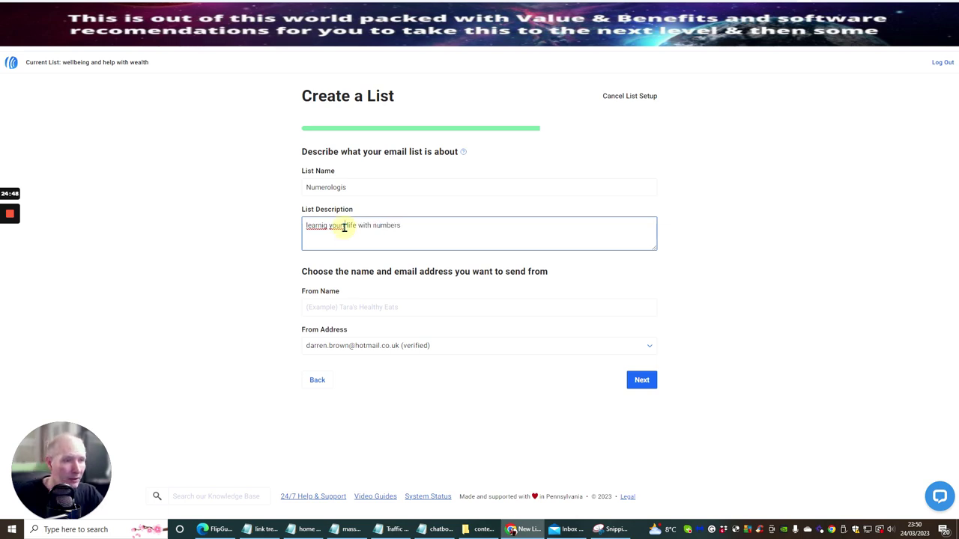
Step: Set From Name to 'number admin', pick the support sender address, and continue
left_click(340, 311)
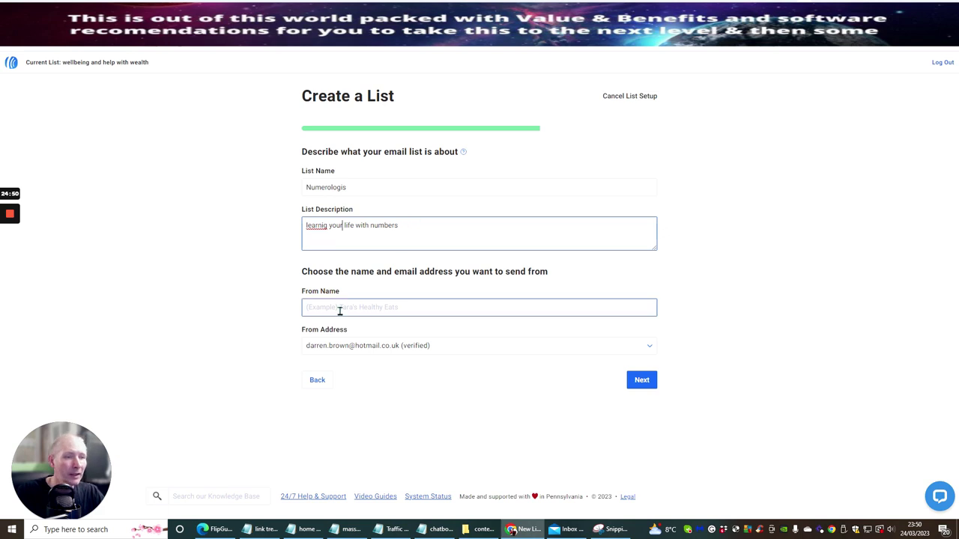
left_click(339, 309)
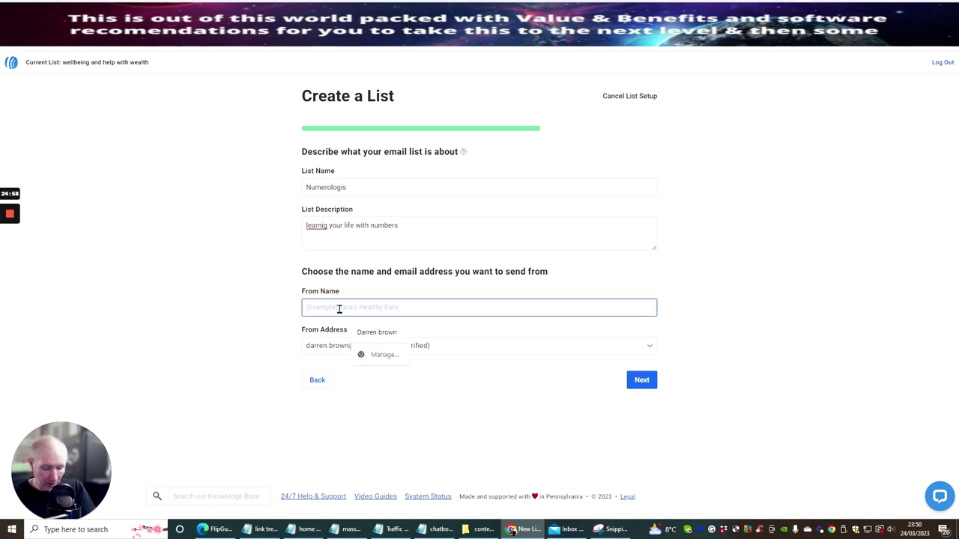
type("number admin")
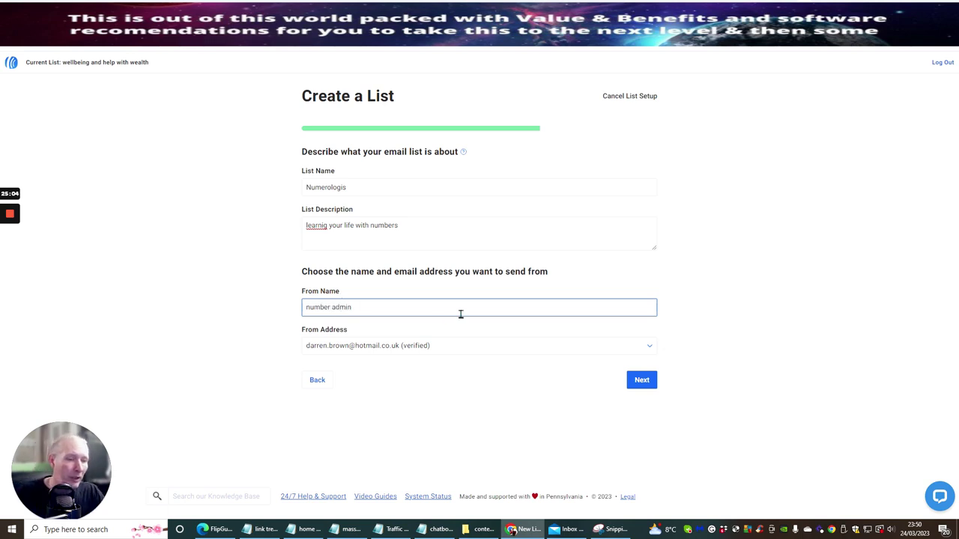
left_click(451, 345)
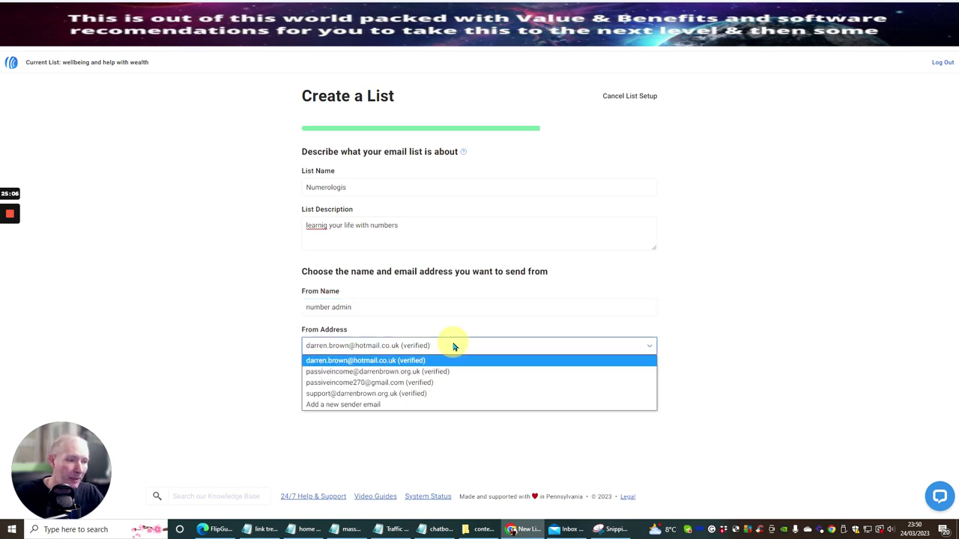
left_click(434, 393)
left_click(318, 313)
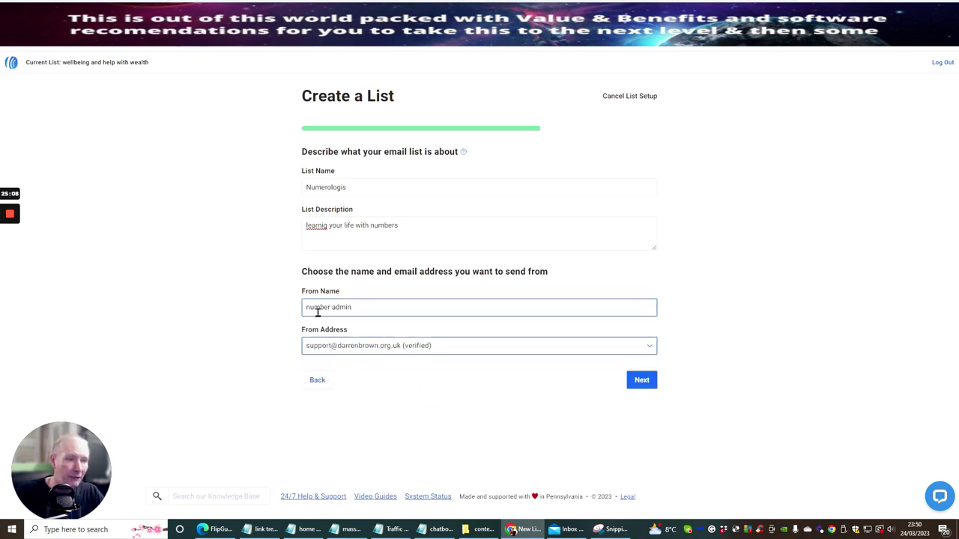
left_click(640, 383)
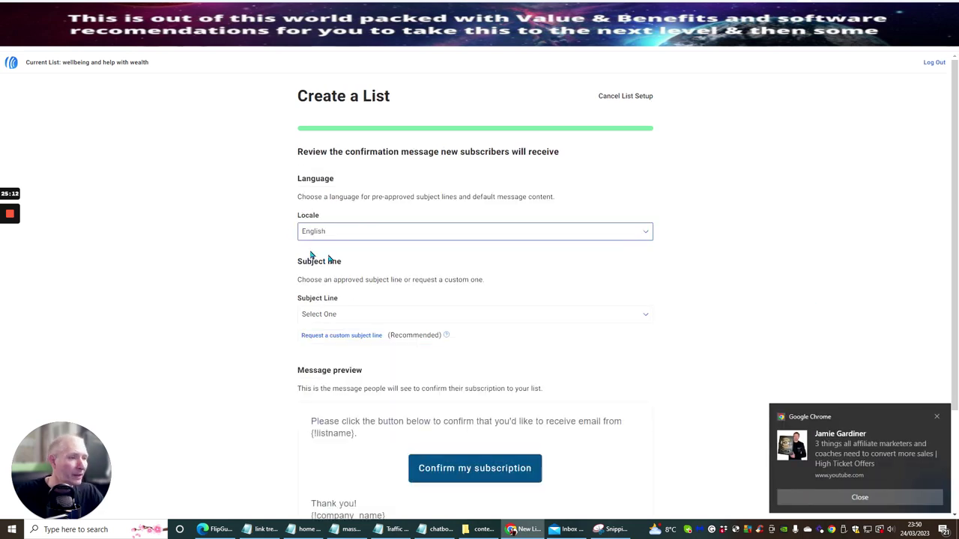
Step: Pick 'Confirm your request for information.' as the confirmation subject and create the Numerologis list
scroll(487, 226, "down", 2)
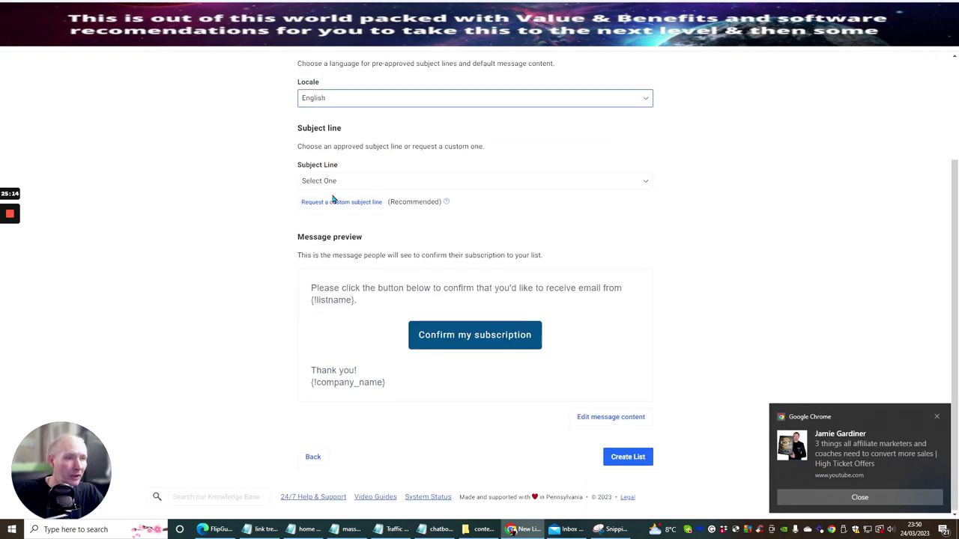
left_click(386, 184)
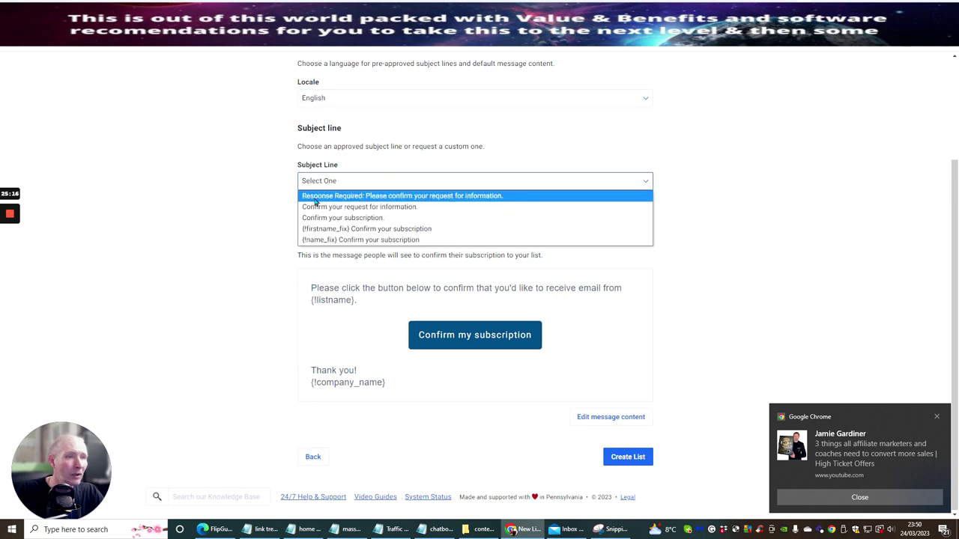
left_click(382, 209)
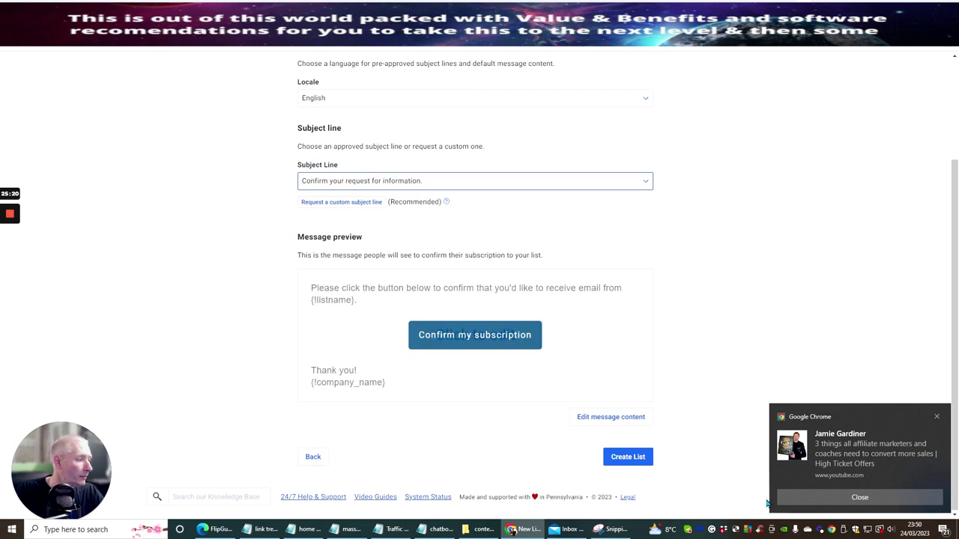
left_click(726, 206)
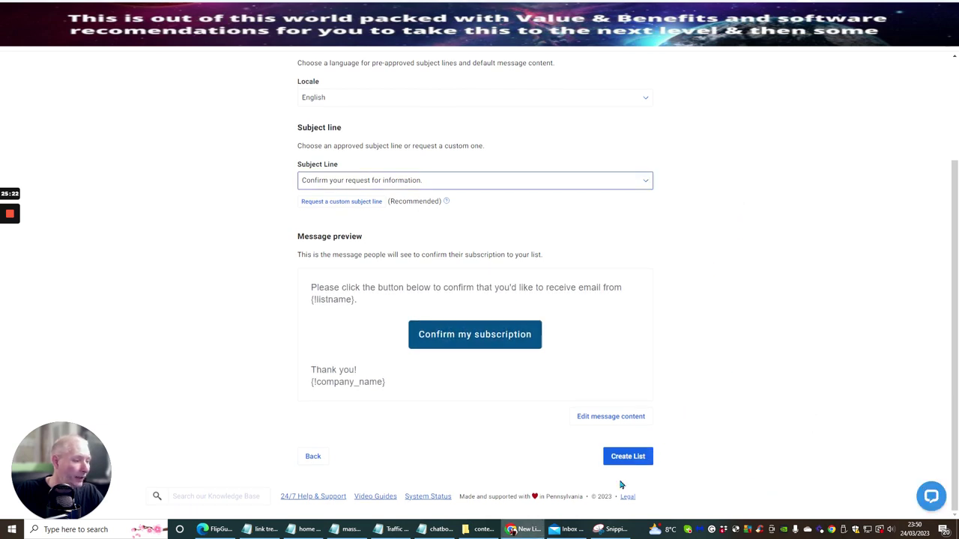
left_click(625, 458)
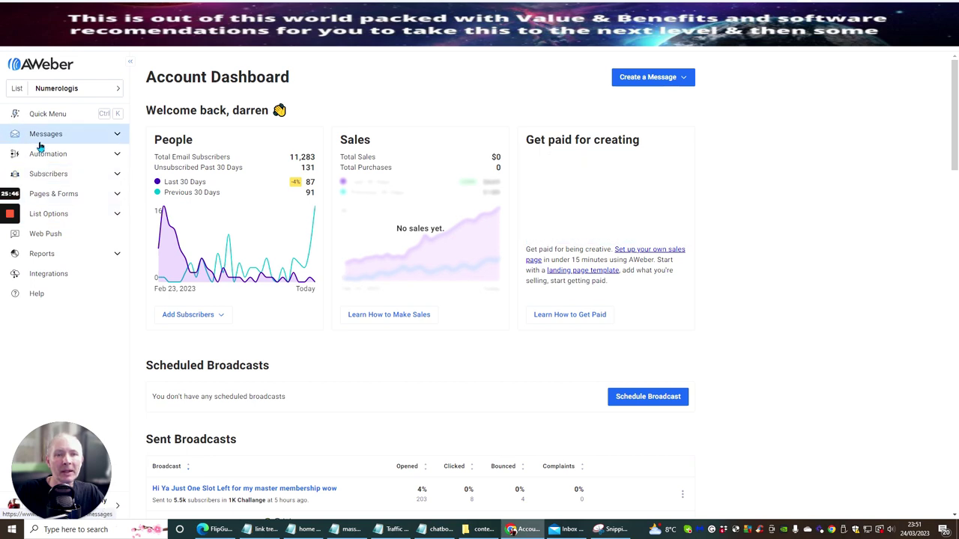
Step: Create a new landing page from the Build From Scratch template
left_click(45, 194)
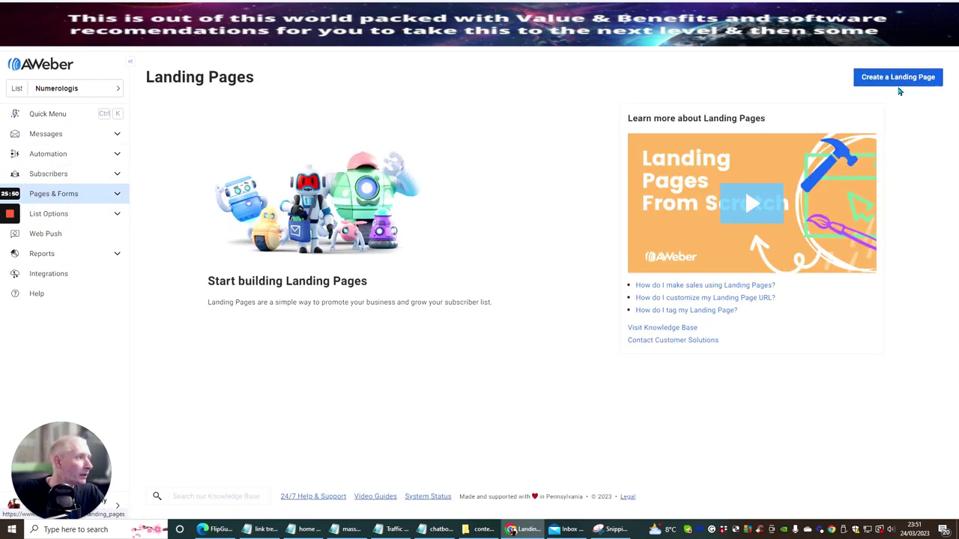
left_click(903, 79)
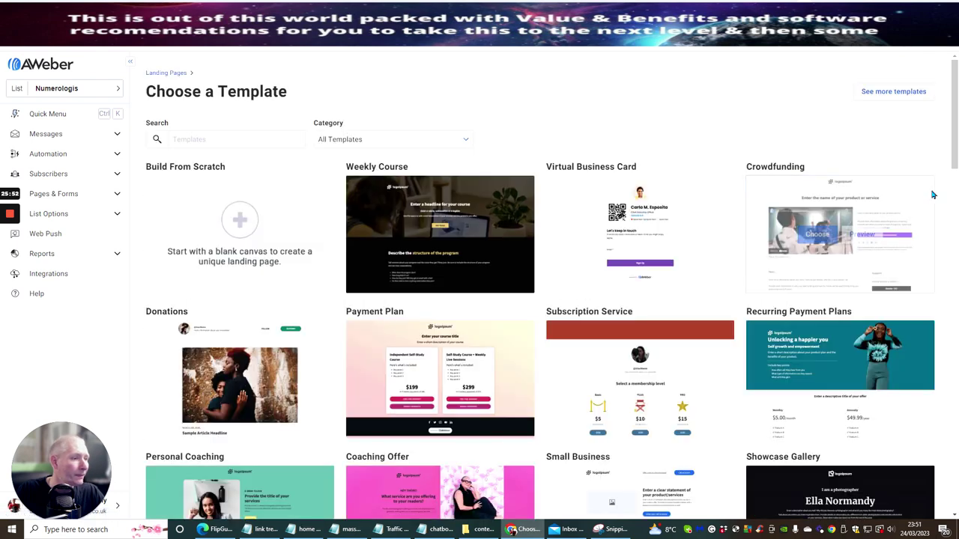
mouse_move(250, 263)
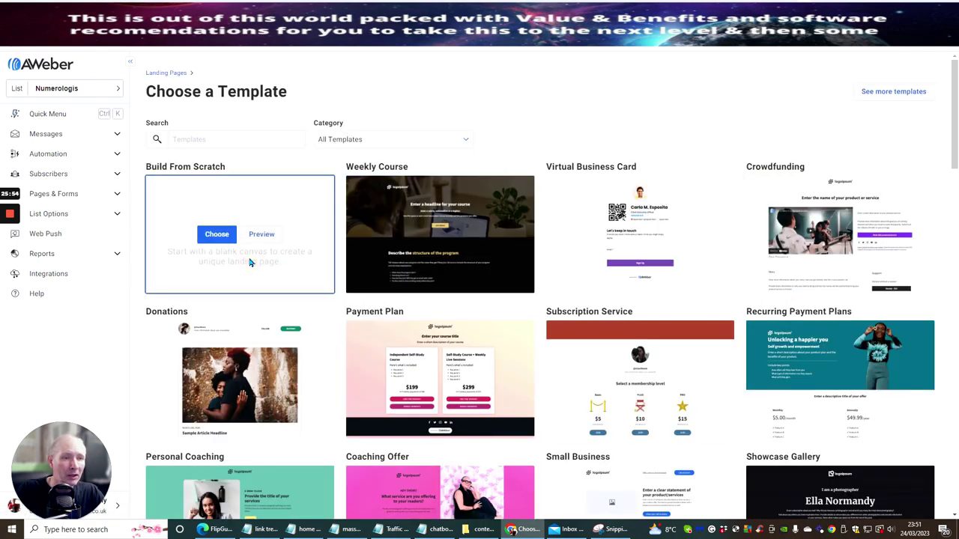
left_click(223, 241)
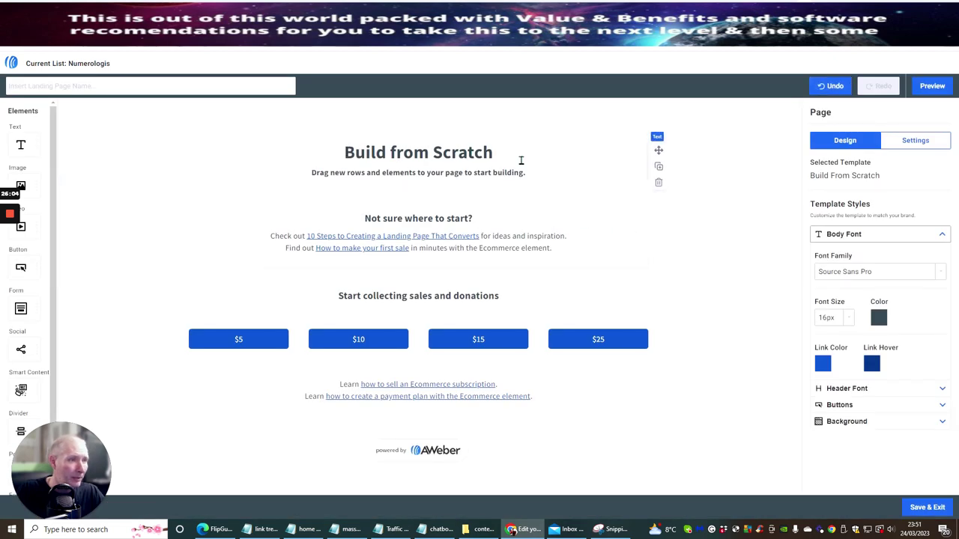
Step: Delete the page's title and 'Not sure where to start?' text blocks
left_click(652, 187)
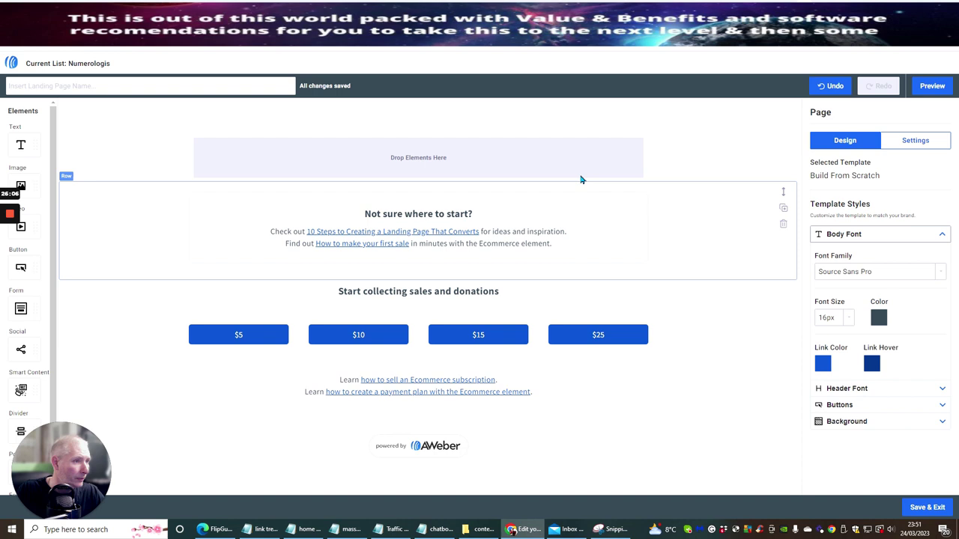
left_click(557, 163)
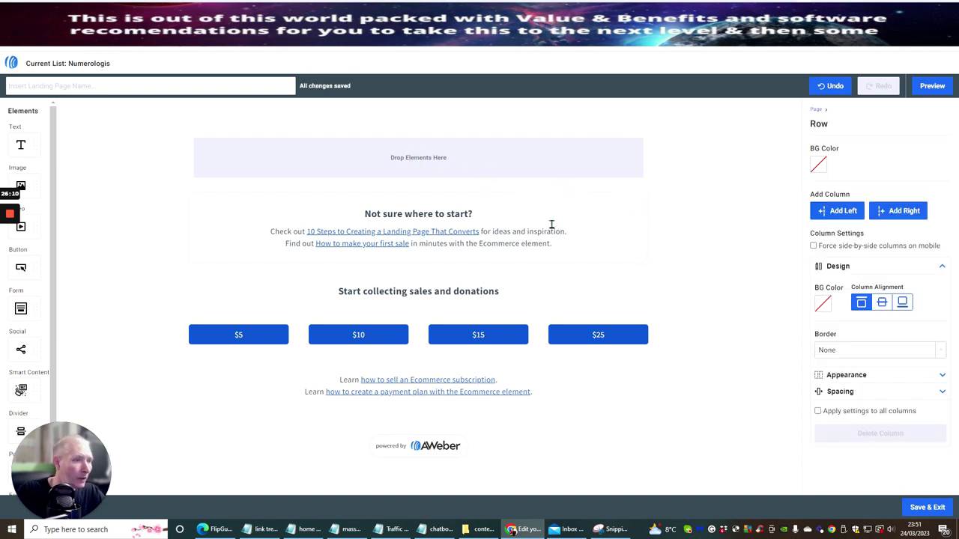
left_click(648, 246)
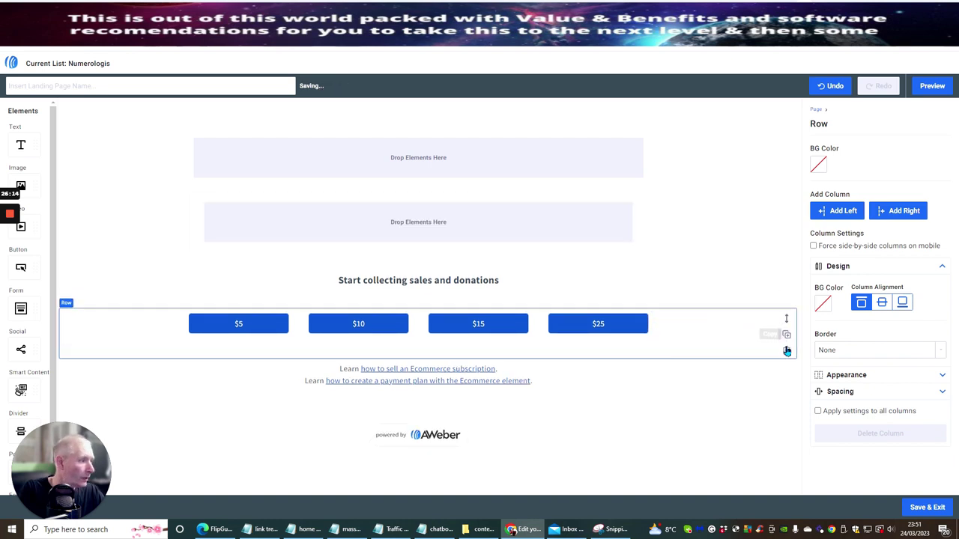
Step: Delete the $5–$25 donation buttons, Learn links, powered-by footer and sales heading rows
left_click(786, 350)
left_click(786, 350)
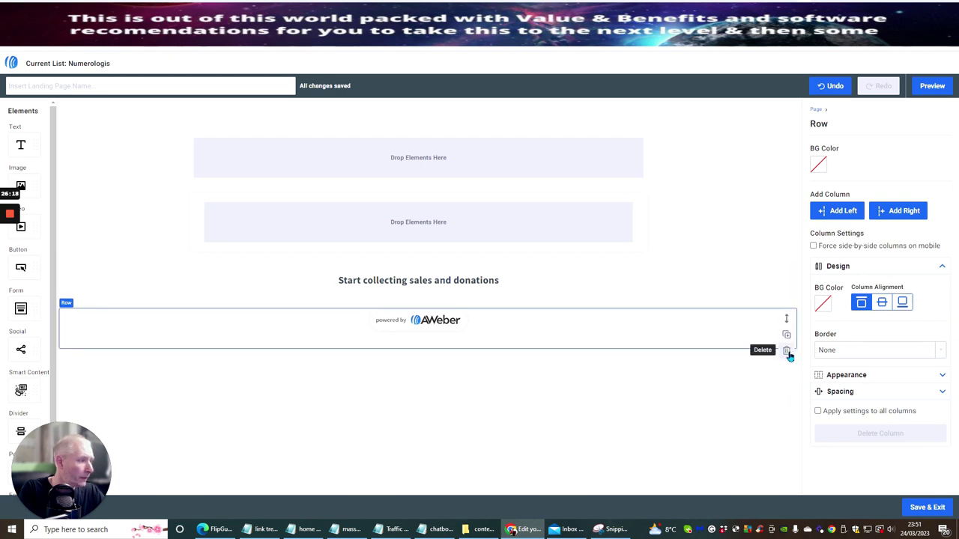
left_click(786, 351)
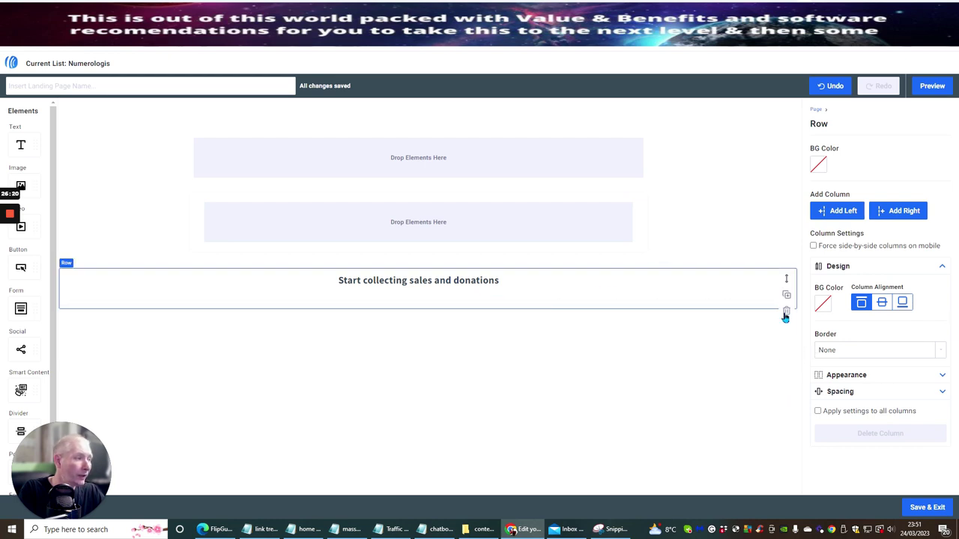
left_click(786, 311)
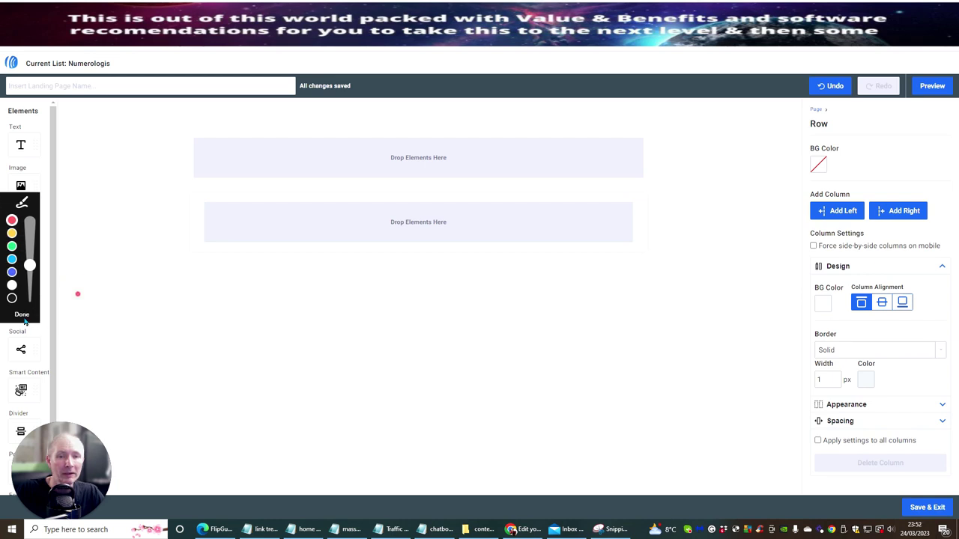
left_click(19, 314)
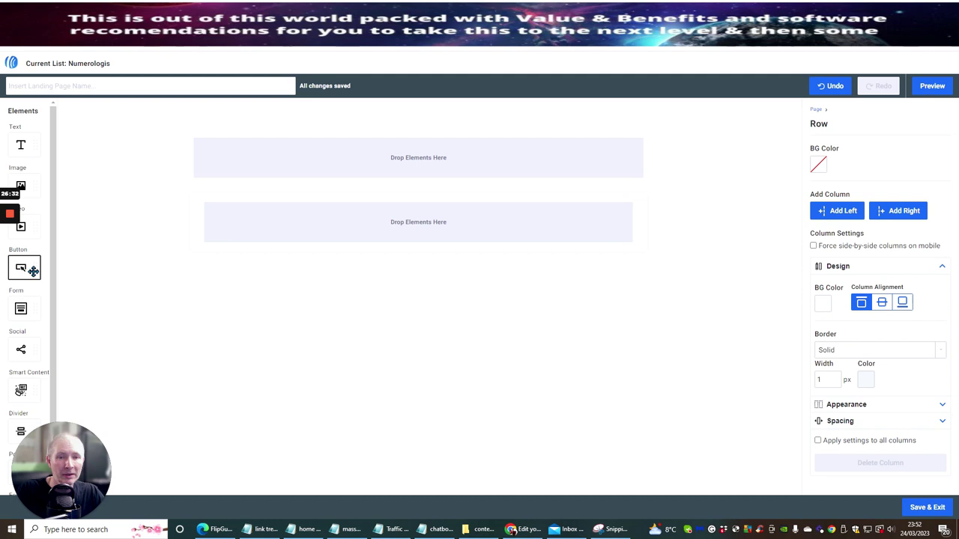
Step: Place a signup form and a text block above it, then paste ChatGPT's Gain self-awareness paragraph as plain text
left_click_drag(28, 309, 426, 223)
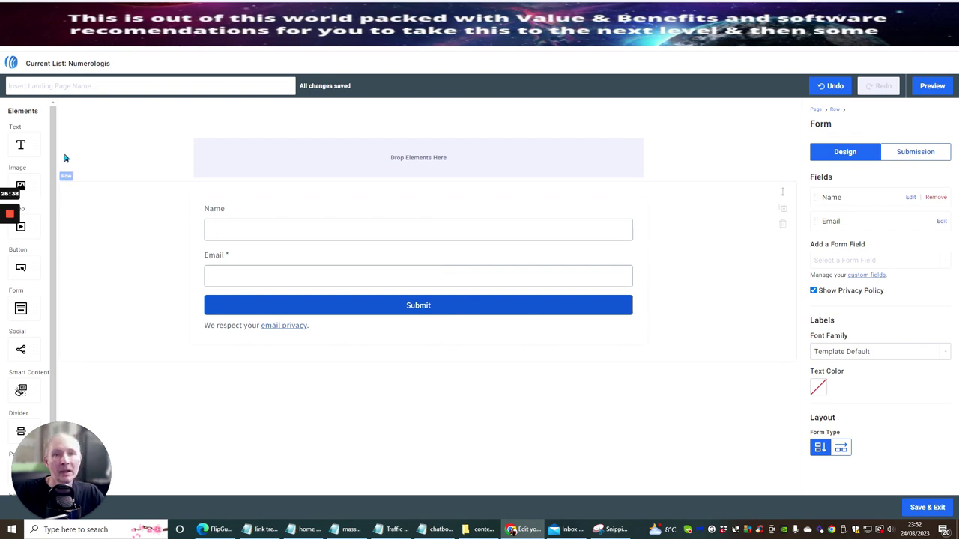
left_click_drag(21, 145, 414, 180)
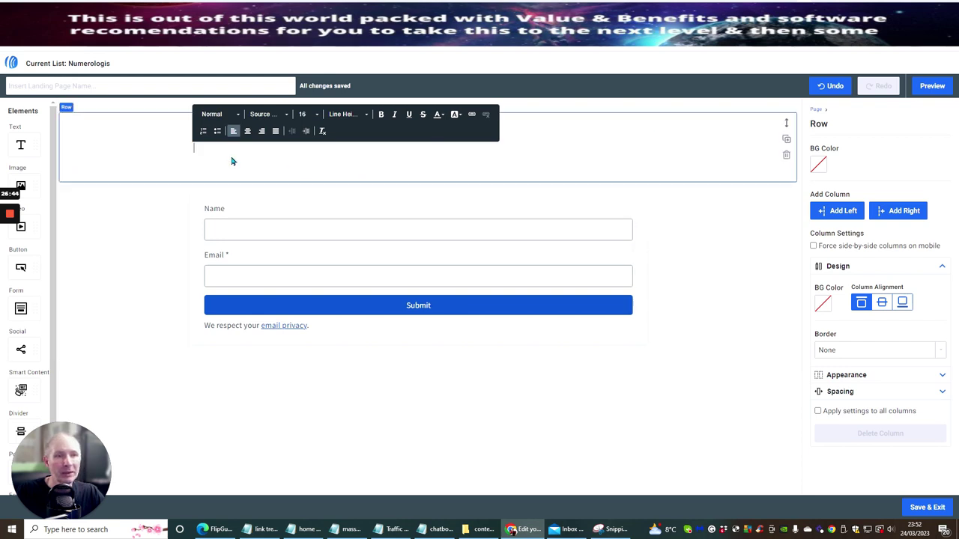
left_click(322, 15)
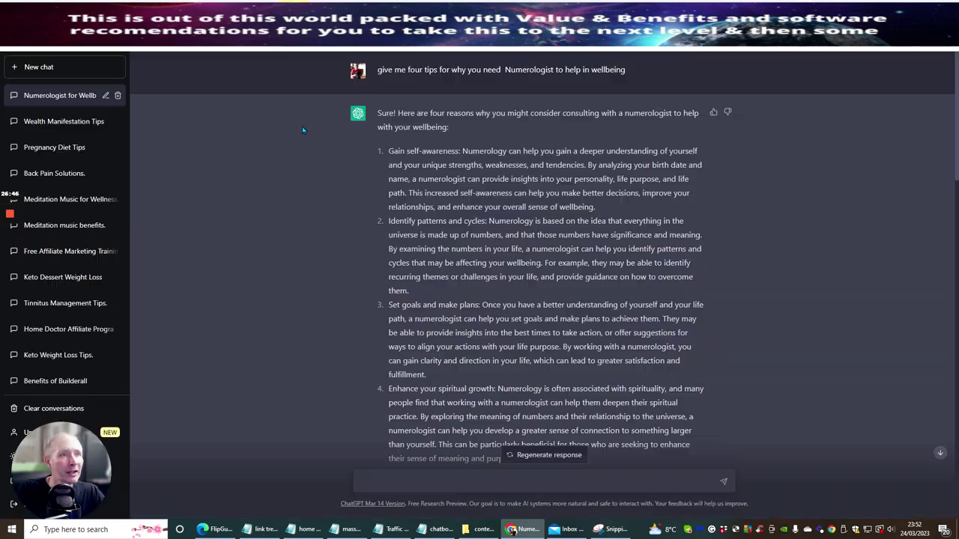
left_click_drag(387, 149, 673, 208)
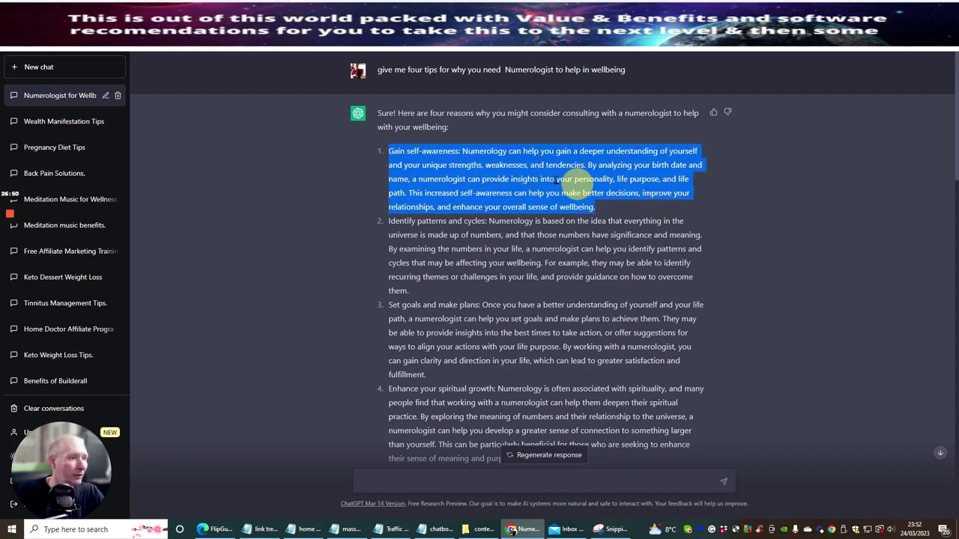
right_click(547, 179)
left_click(569, 183)
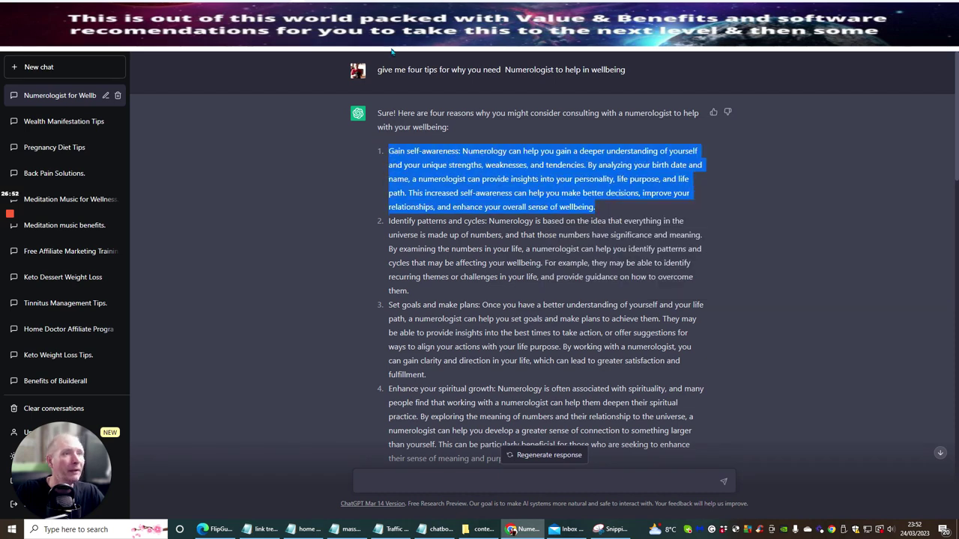
key("ctrl+Tab")
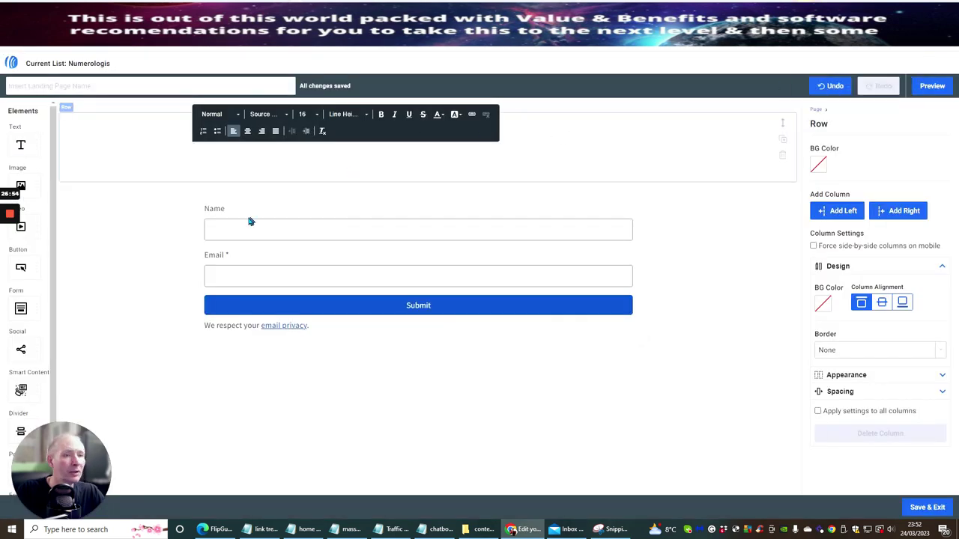
right_click(200, 147)
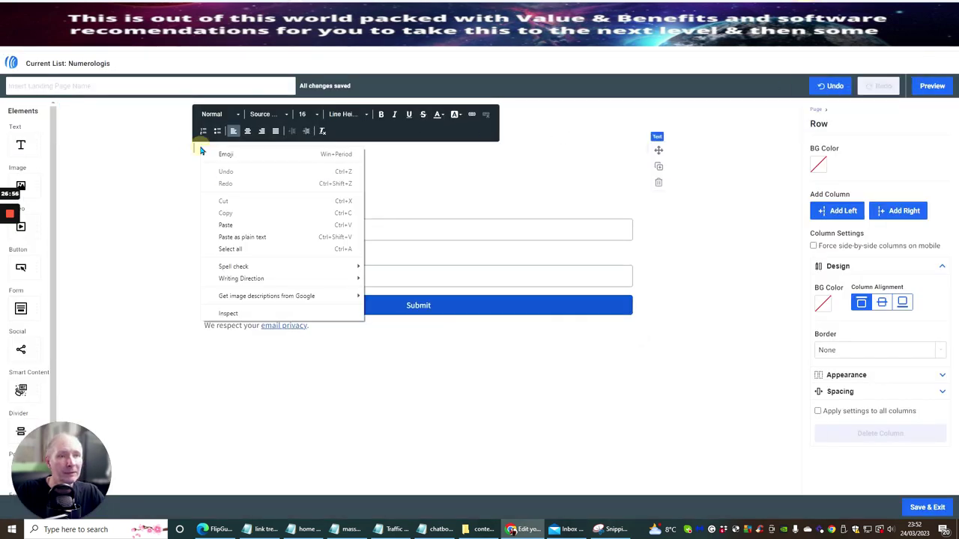
left_click(217, 236)
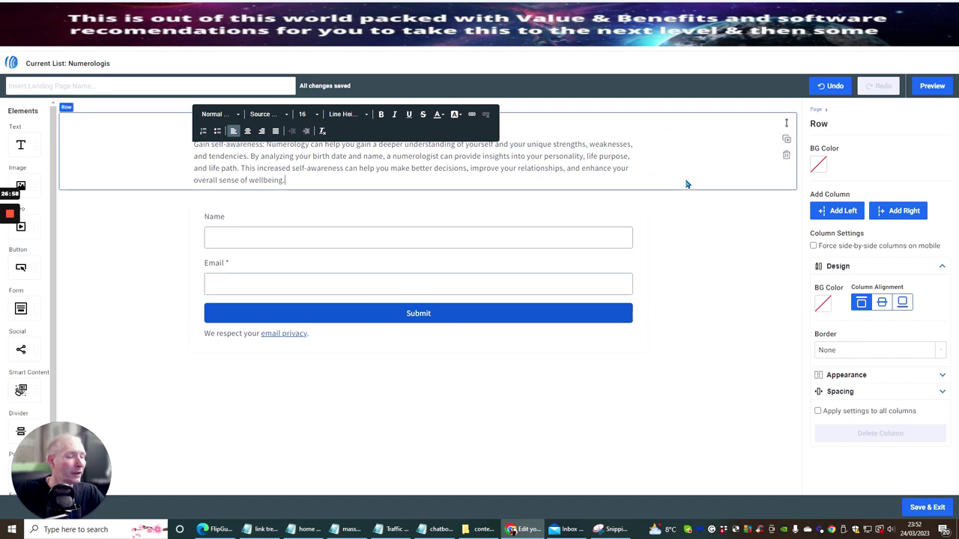
Step: Colour the form's Submit button a pale yellow
left_click(531, 314)
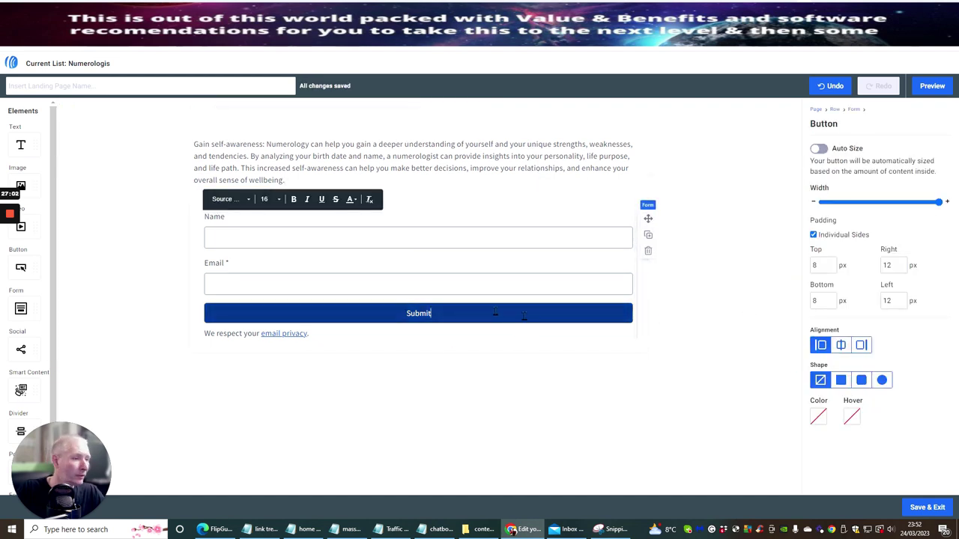
left_click(817, 419)
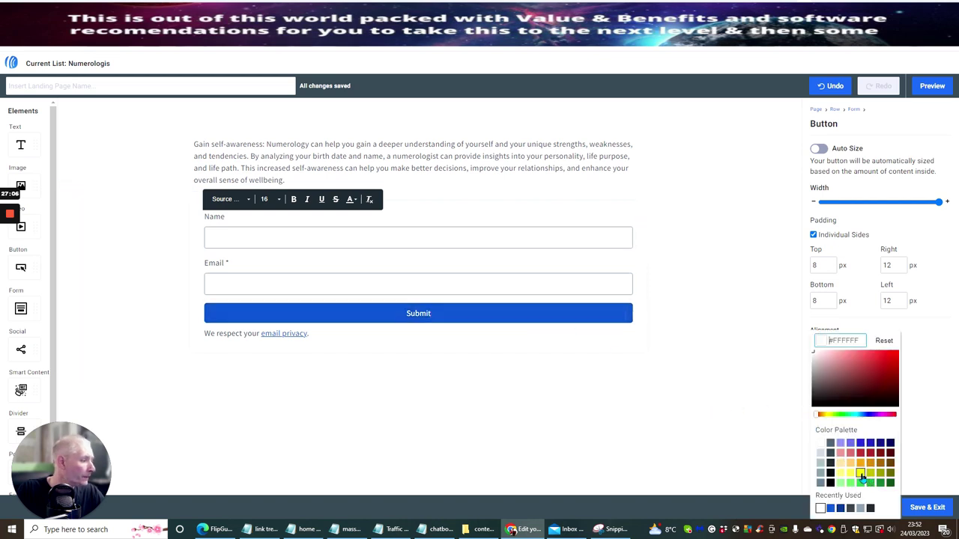
left_click(820, 443)
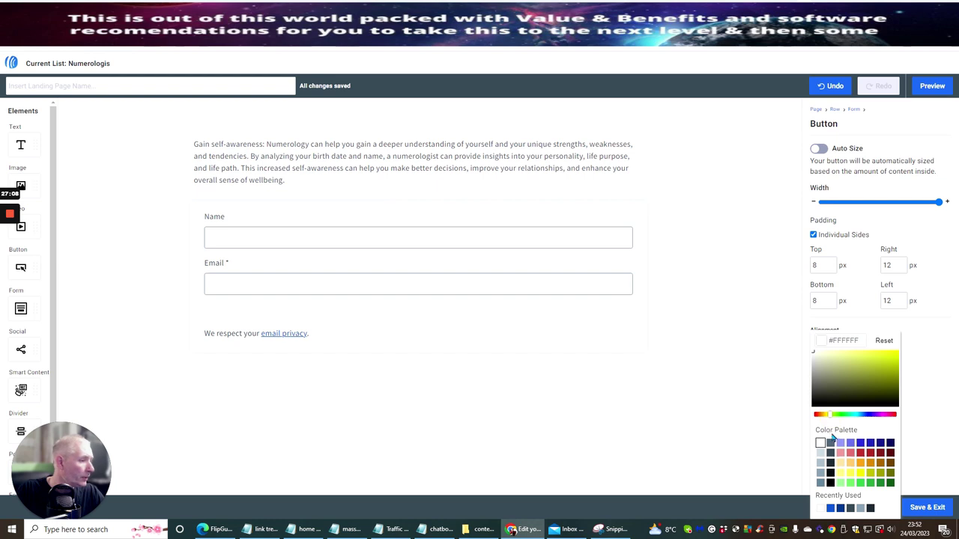
left_click(888, 358)
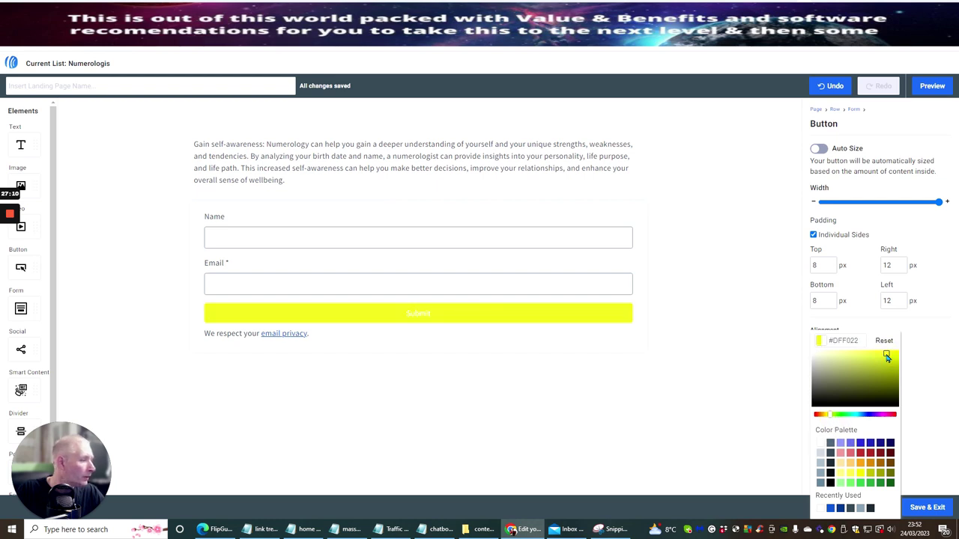
left_click(867, 352)
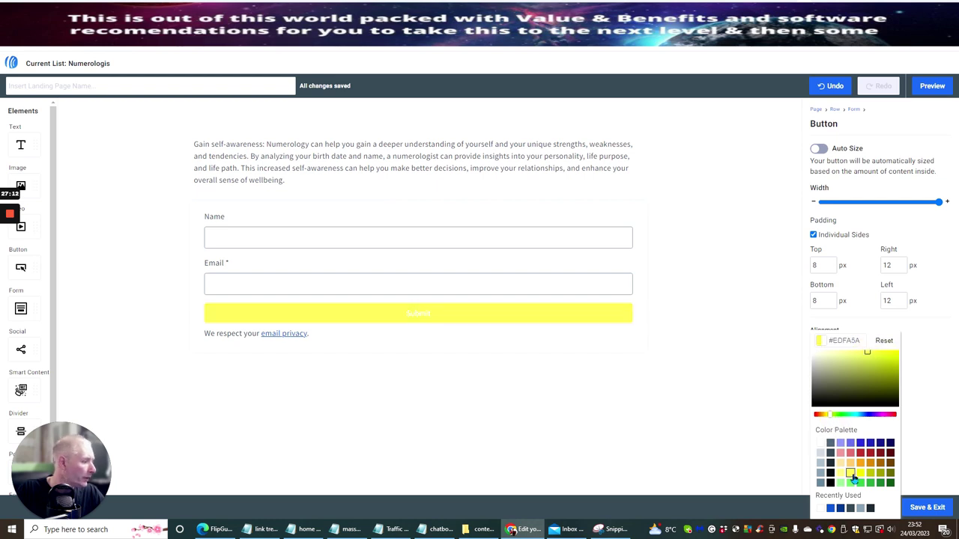
left_click(890, 356)
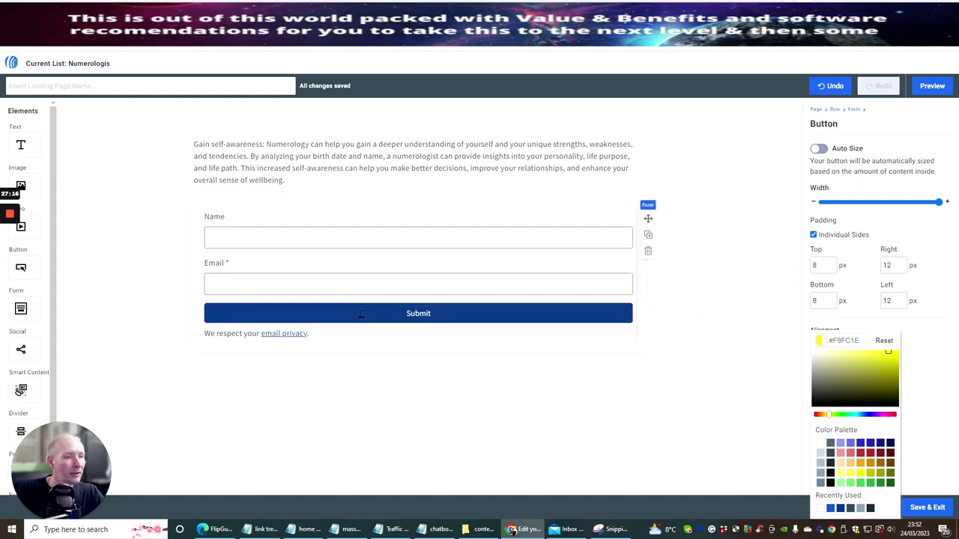
Step: Give the button a red hover colour, then select its Submit label text
double_click(475, 313)
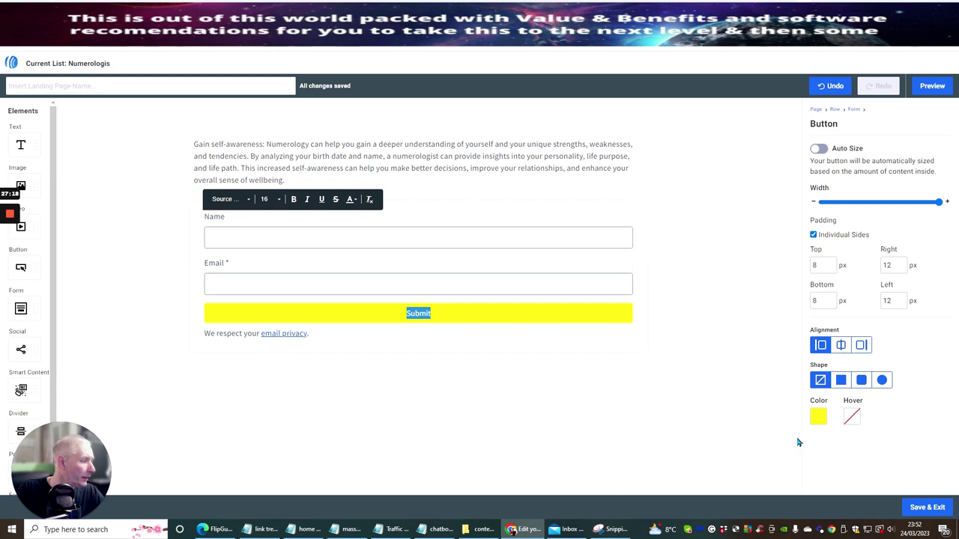
left_click(851, 418)
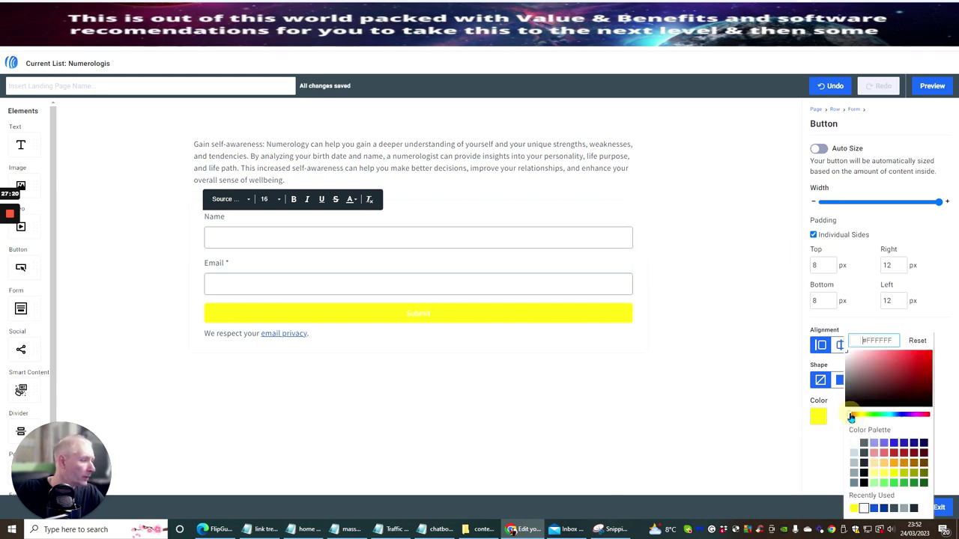
left_click(874, 454)
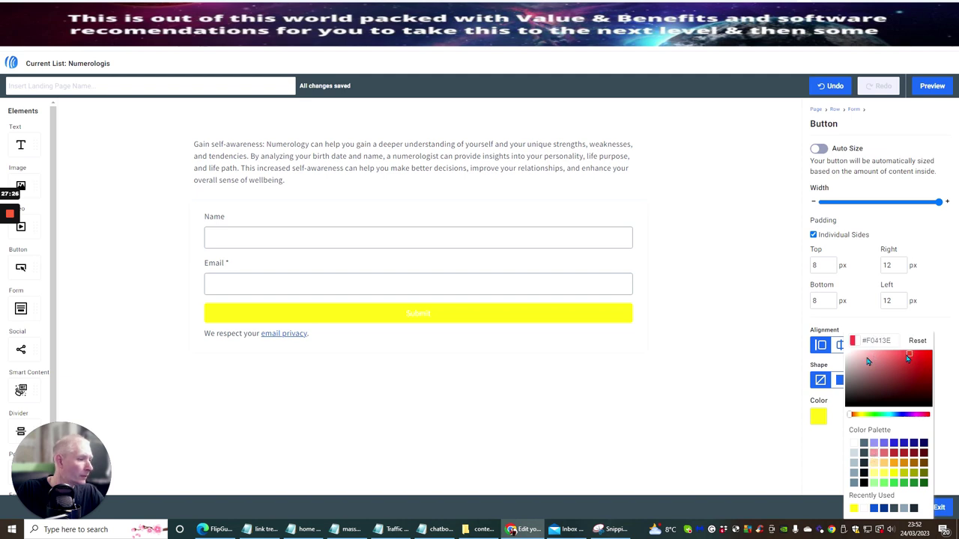
left_click(693, 291)
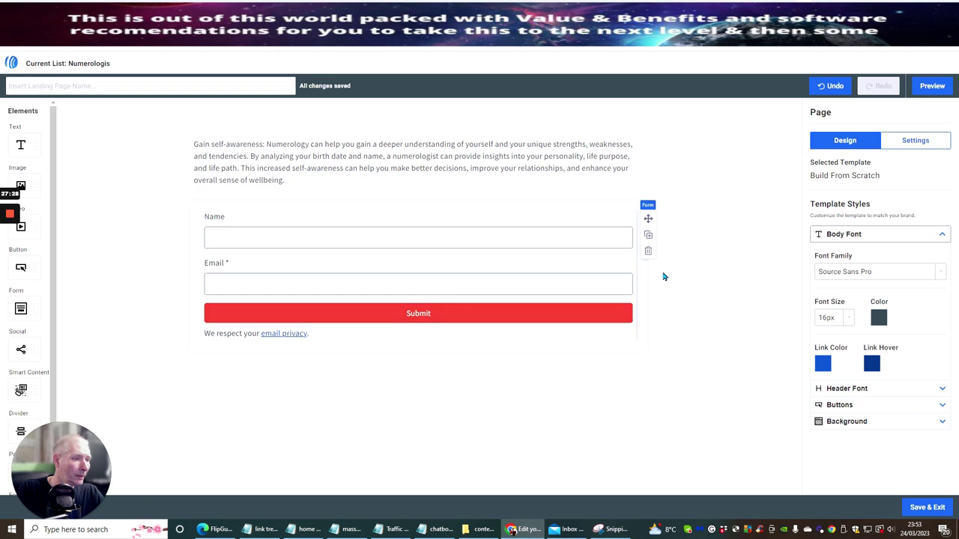
left_click(453, 313)
left_click_drag(438, 313, 388, 314)
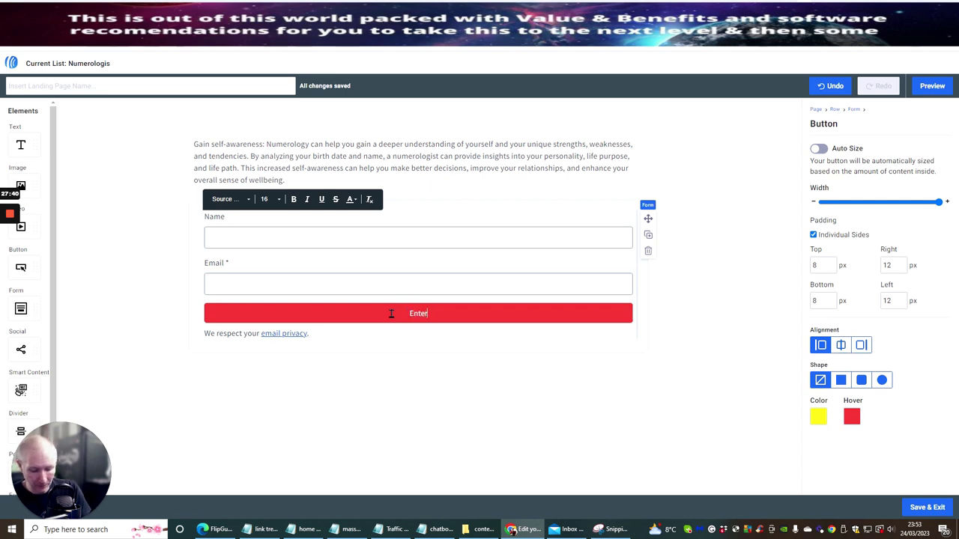
Step: Change the button label to 'Enter here free for your test'
type("Enter here free")
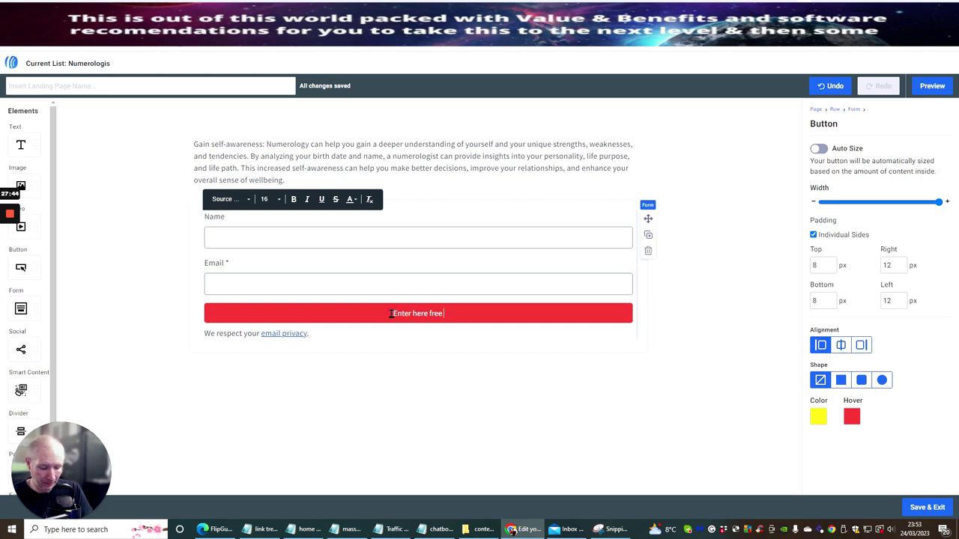
type(" for y")
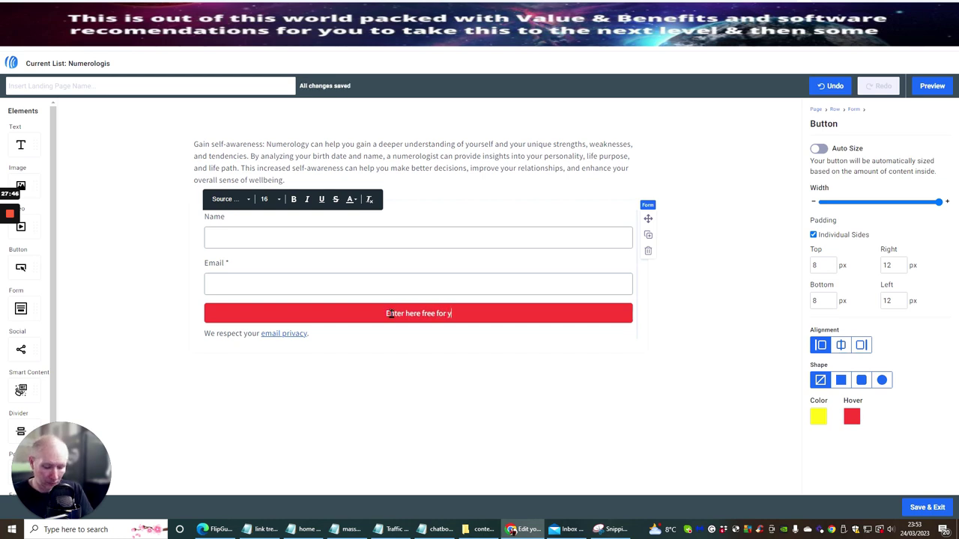
type("our test")
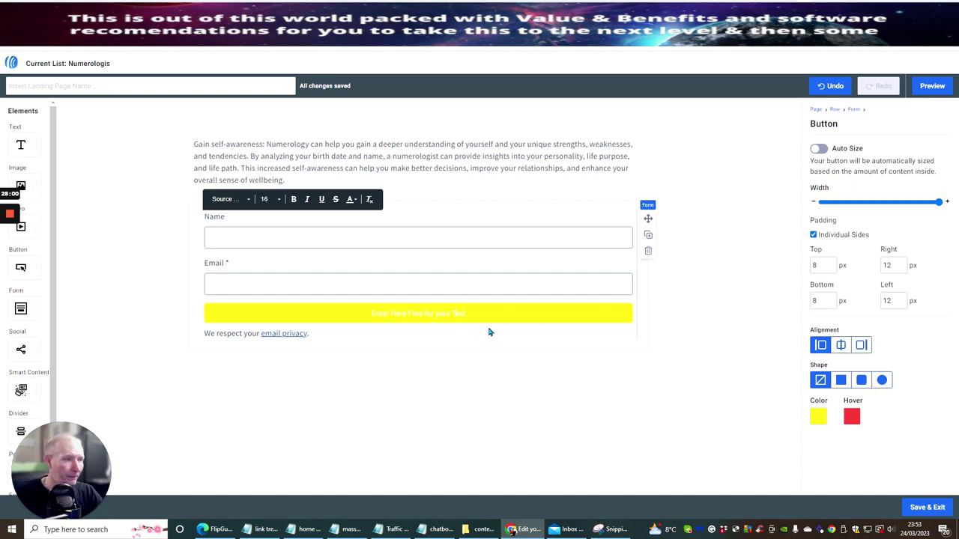
left_click(681, 235)
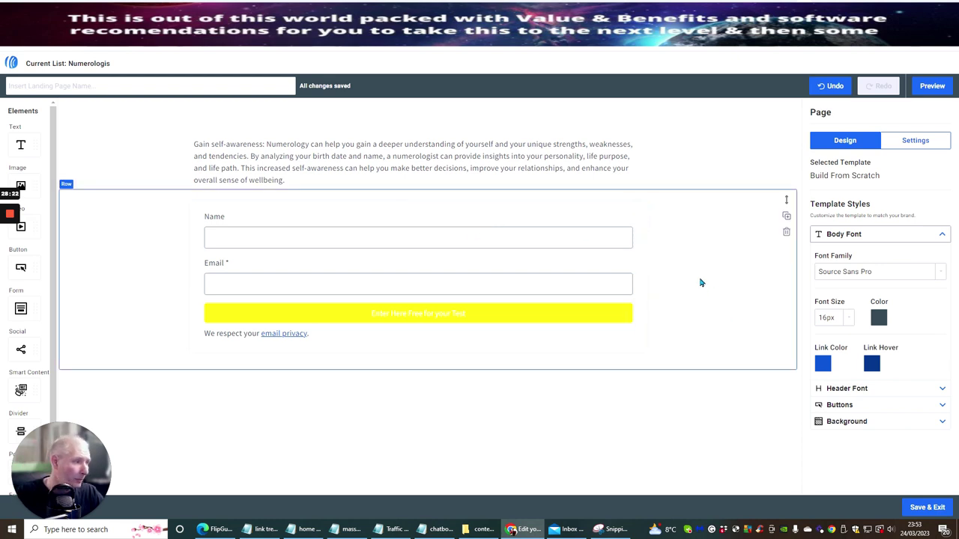
Step: Look over the landing page URL settings, then return to the design settings
left_click(915, 141)
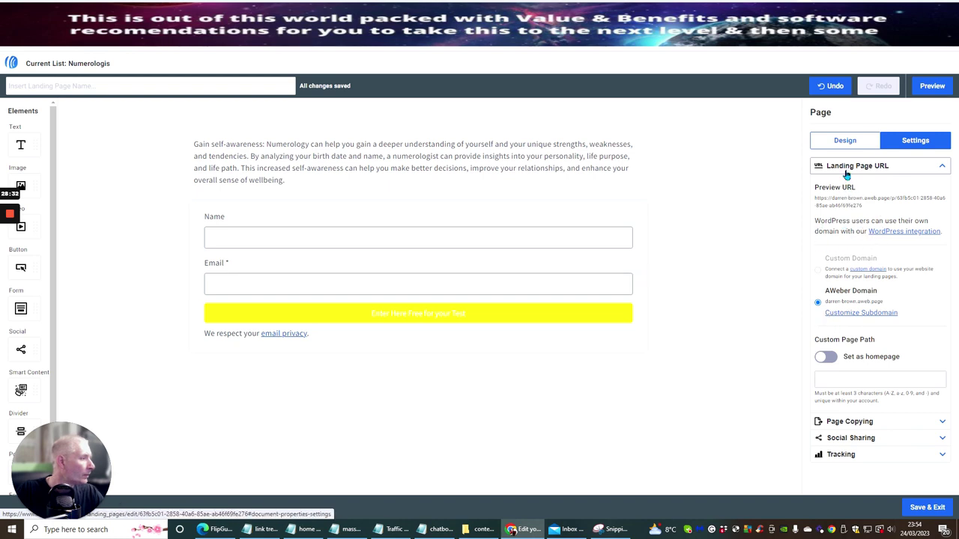
left_click(891, 167)
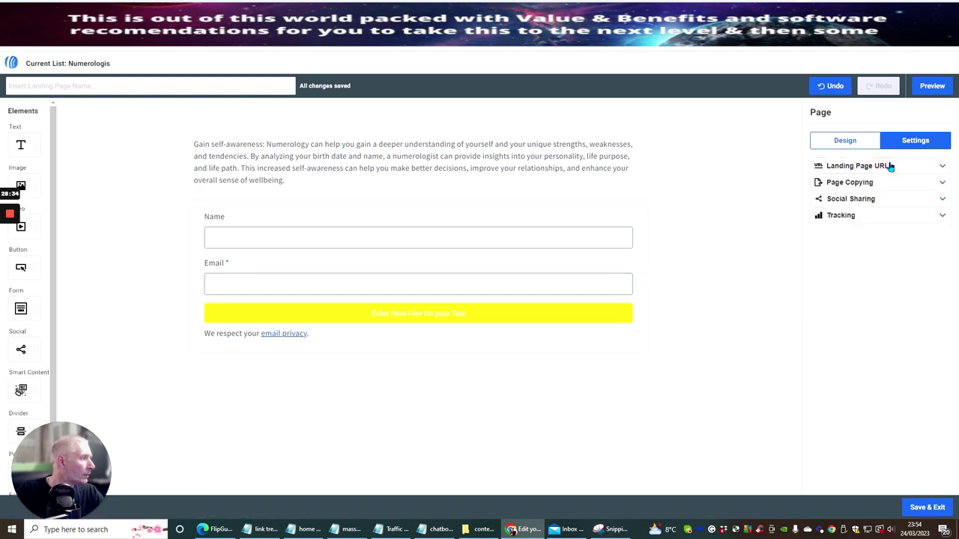
left_click(846, 141)
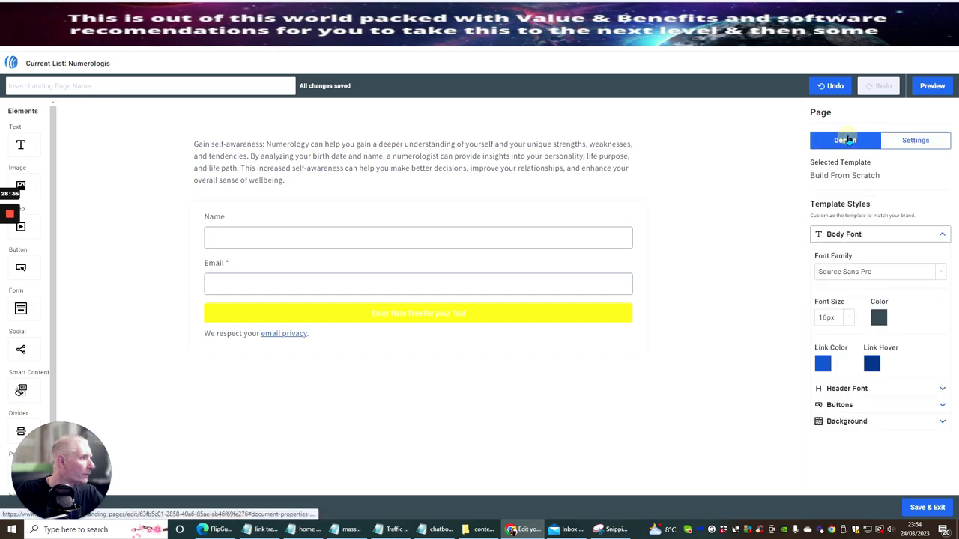
Step: Set the signup form's Thank You Page to Custom URL and ready its URL field
left_click(488, 233)
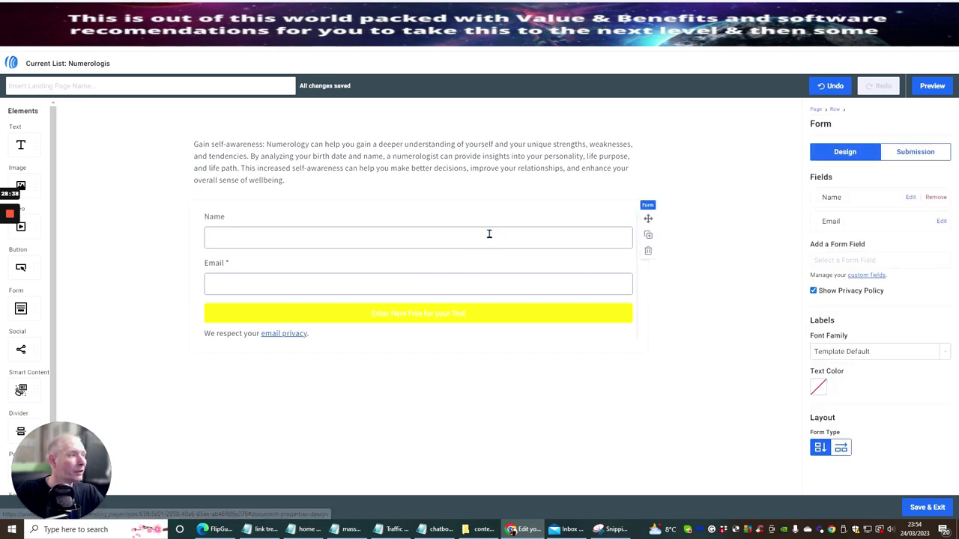
left_click(914, 152)
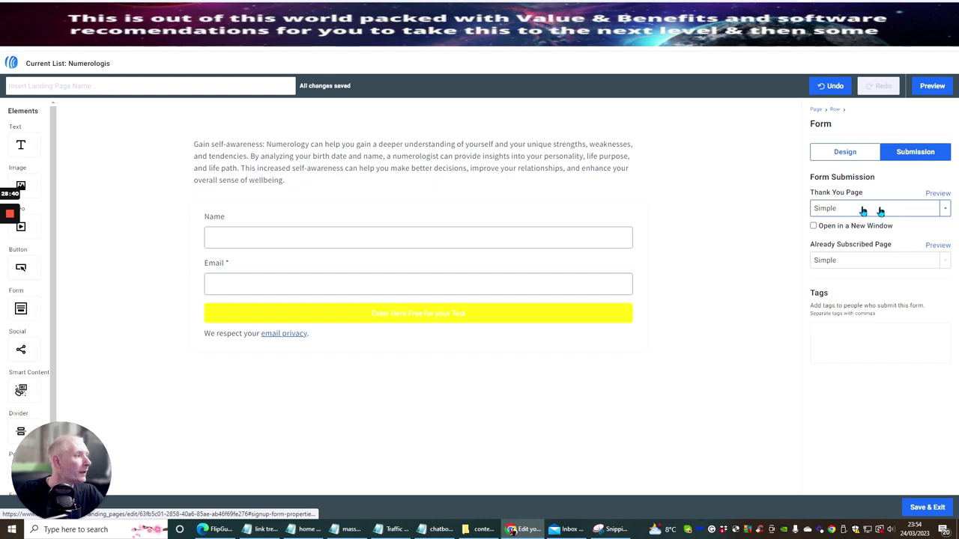
left_click(946, 209)
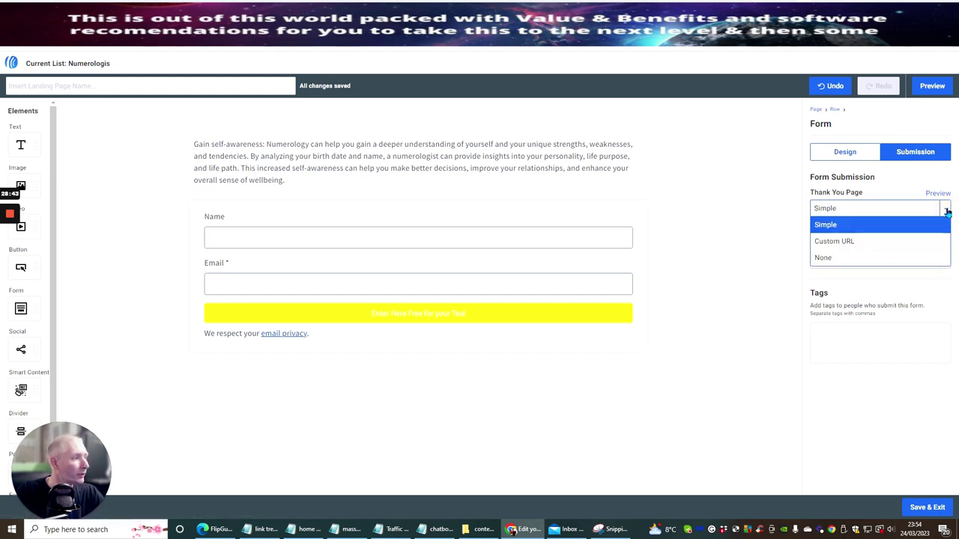
left_click(860, 248)
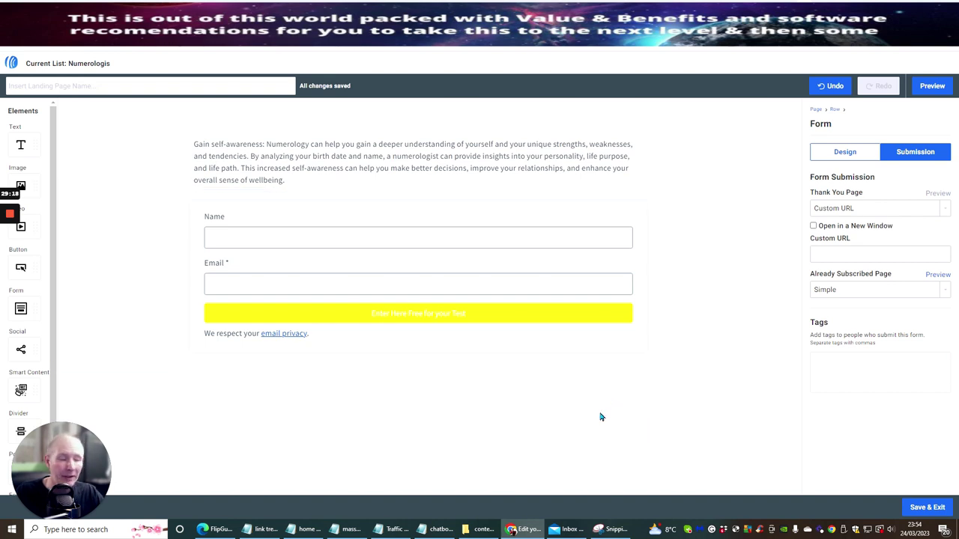
left_click(832, 253)
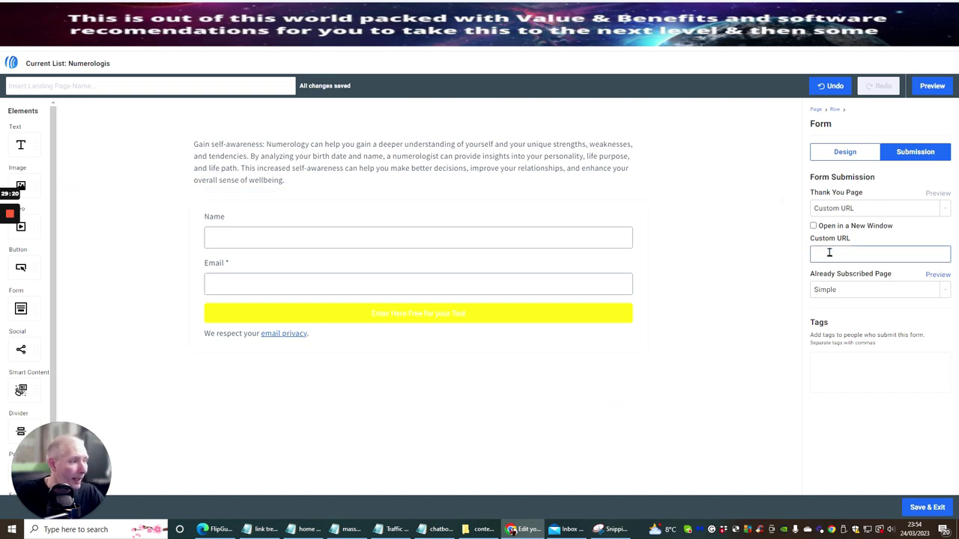
left_click(830, 252)
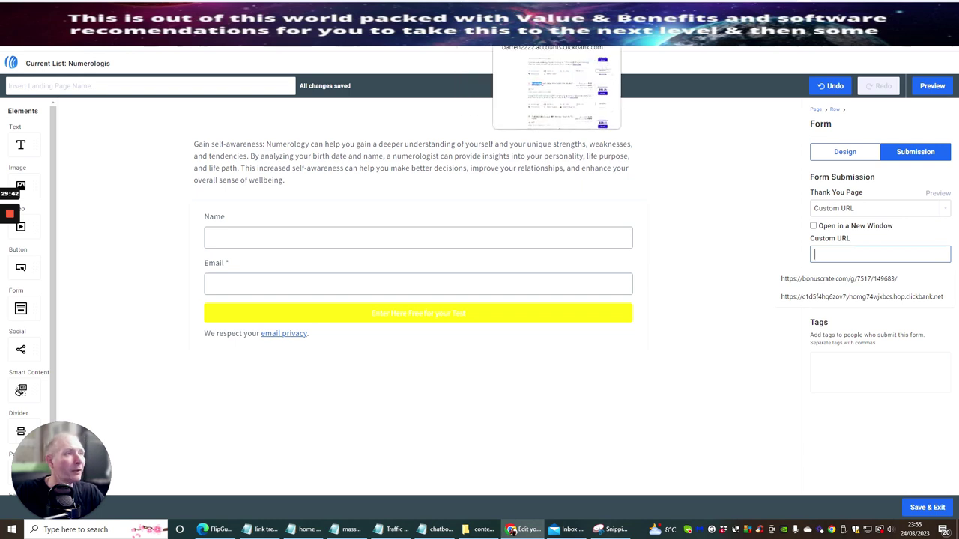
left_click(510, 30)
Step: Try a HopLink for Numerologist.com and follow its approval notice to the Seller Affiliate Page
left_click(761, 283)
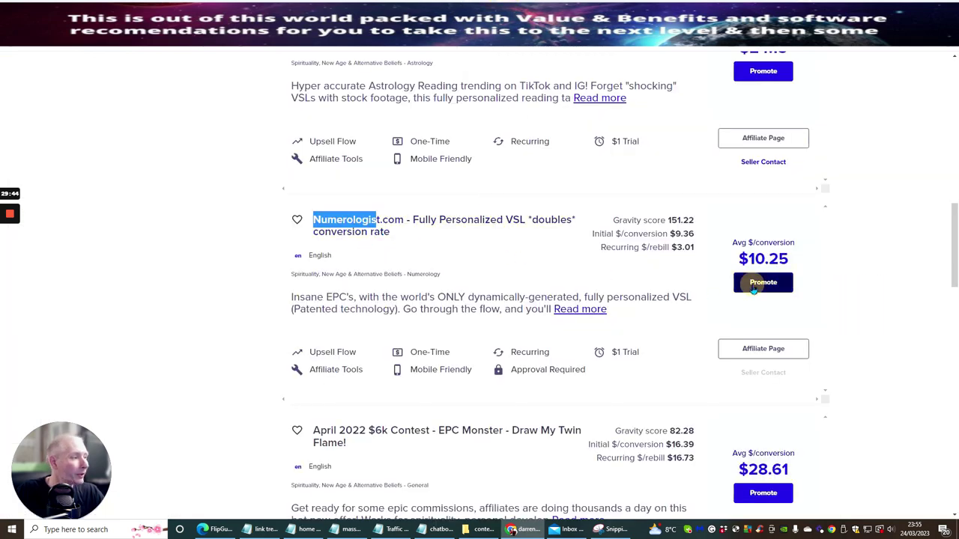
left_click(484, 370)
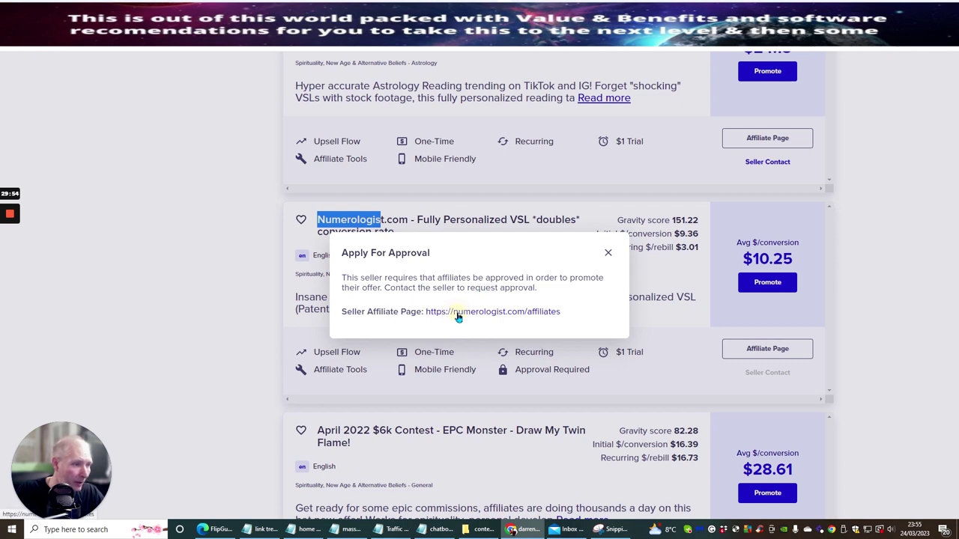
left_click(459, 316)
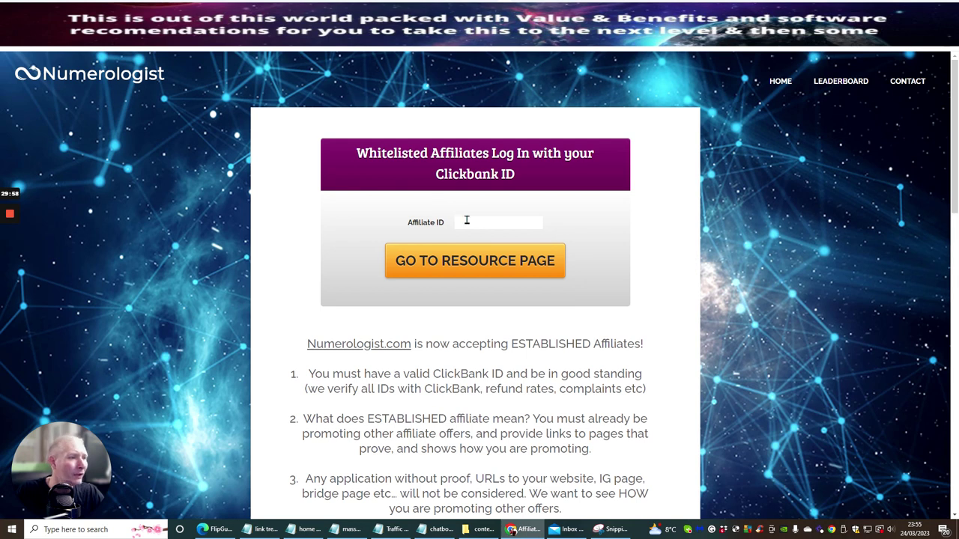
Step: Log in to the Numerologist affiliate area with the affiliate ID and open its resource page
left_click(466, 220)
type("darren2222")
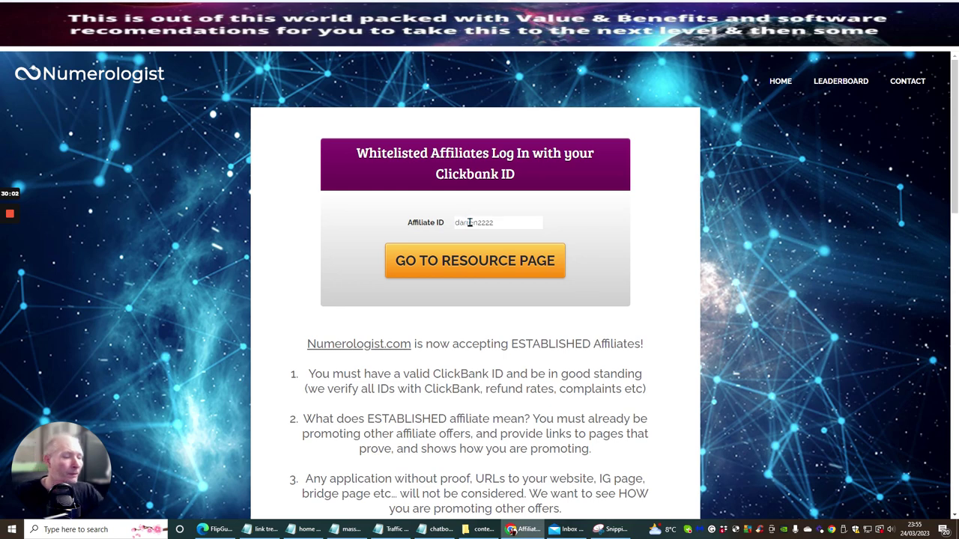
key("Return")
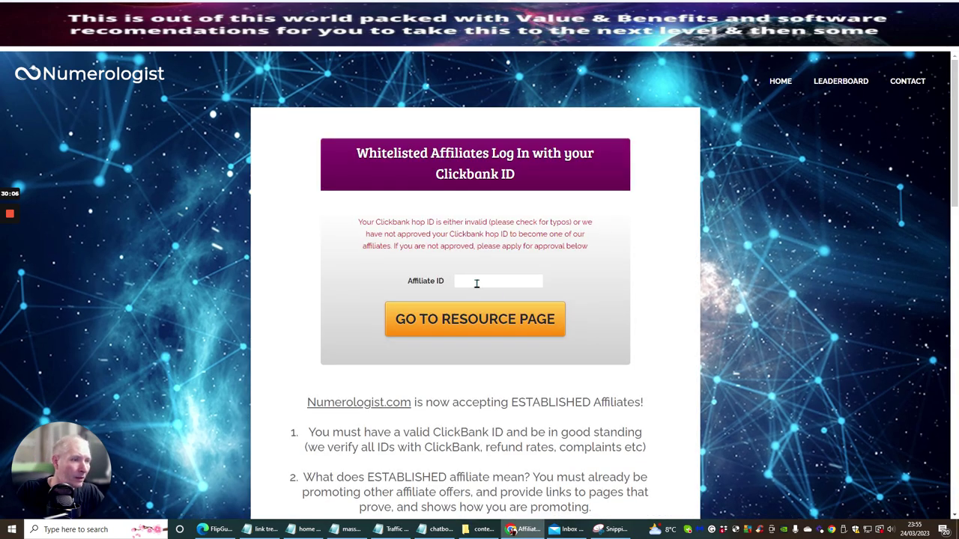
left_click(477, 282)
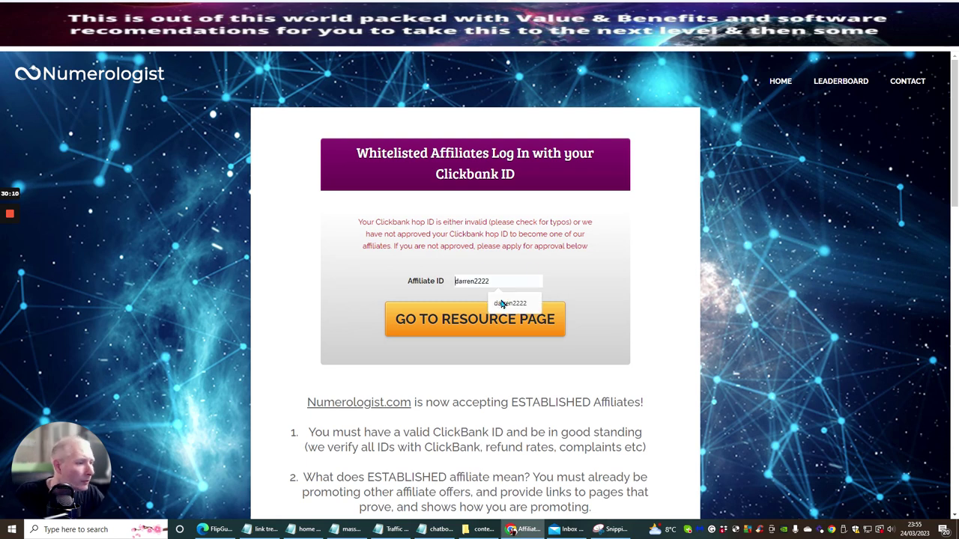
left_click(504, 303)
left_click(463, 323)
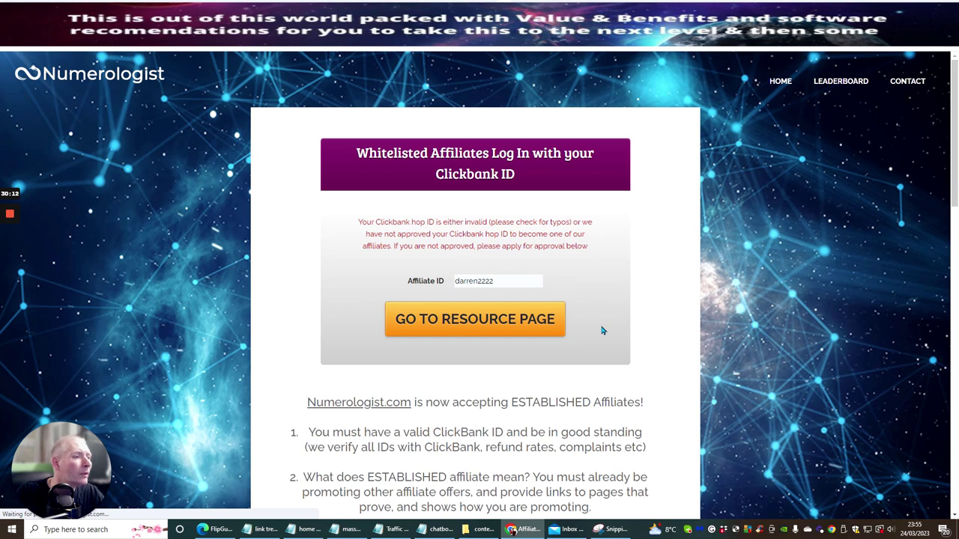
Step: Scroll through the affiliate requirements and form, then go back to ClickBank
scroll(562, 247, "down", 4)
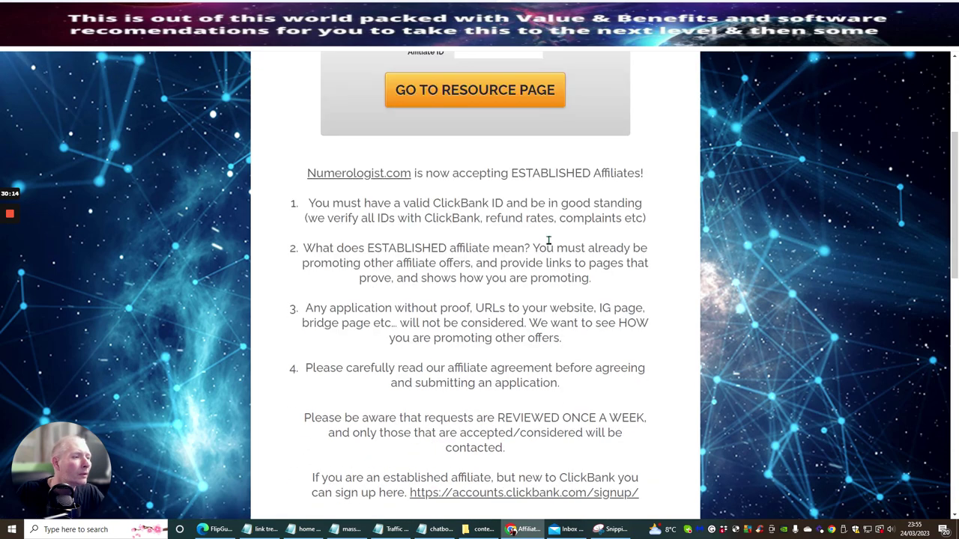
scroll(548, 240, "down", 7)
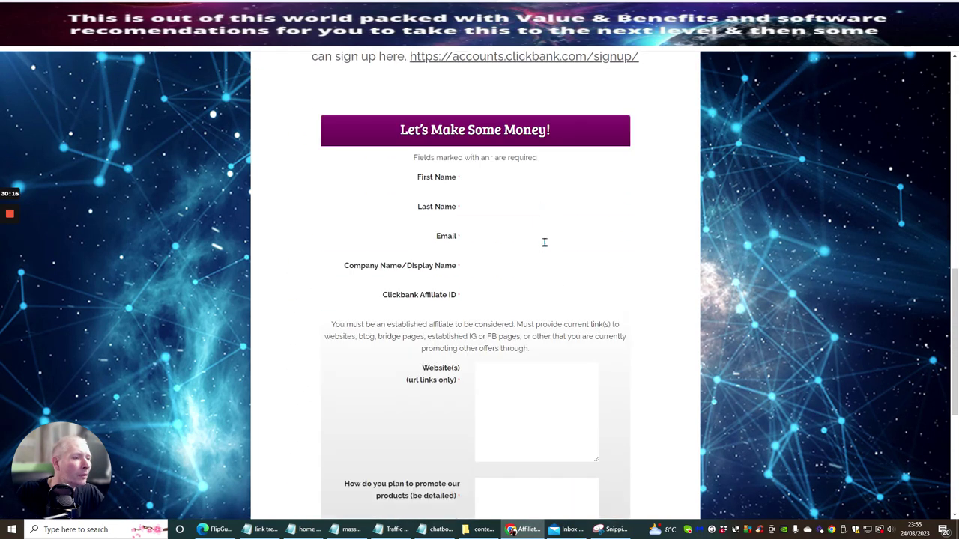
scroll(544, 242, "up", 13)
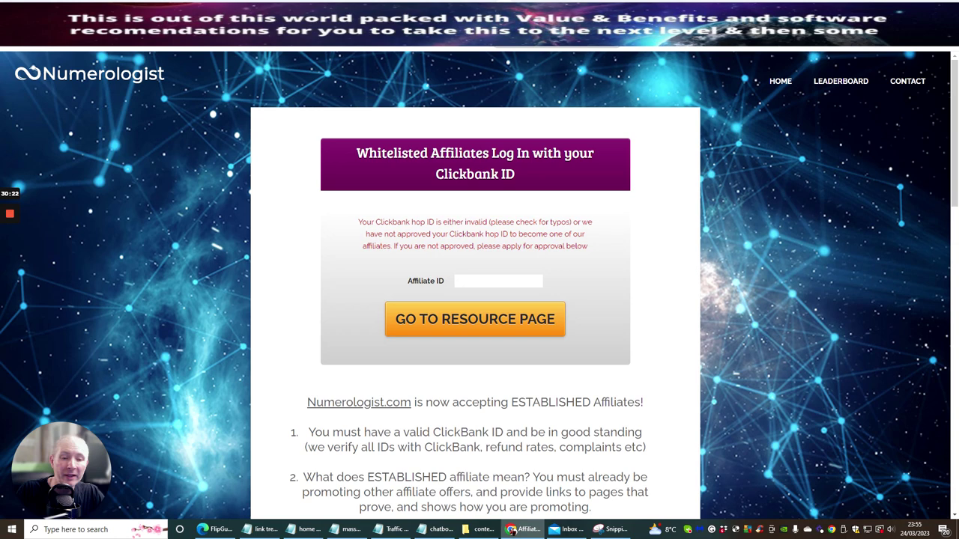
key("ctrl+Tab")
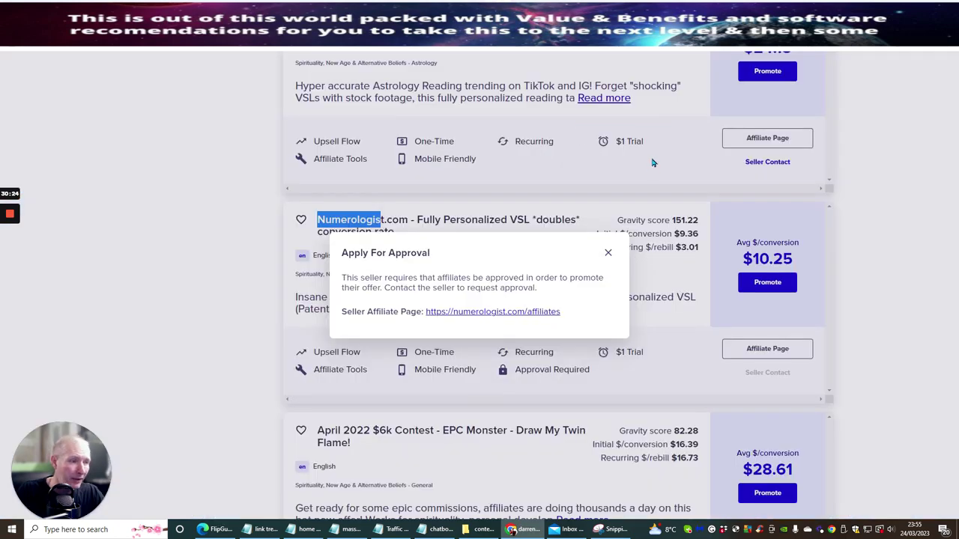
Step: Dismiss the approval notice, then generate and copy an encrypted HopLink for Mystery School Code
left_click(607, 257)
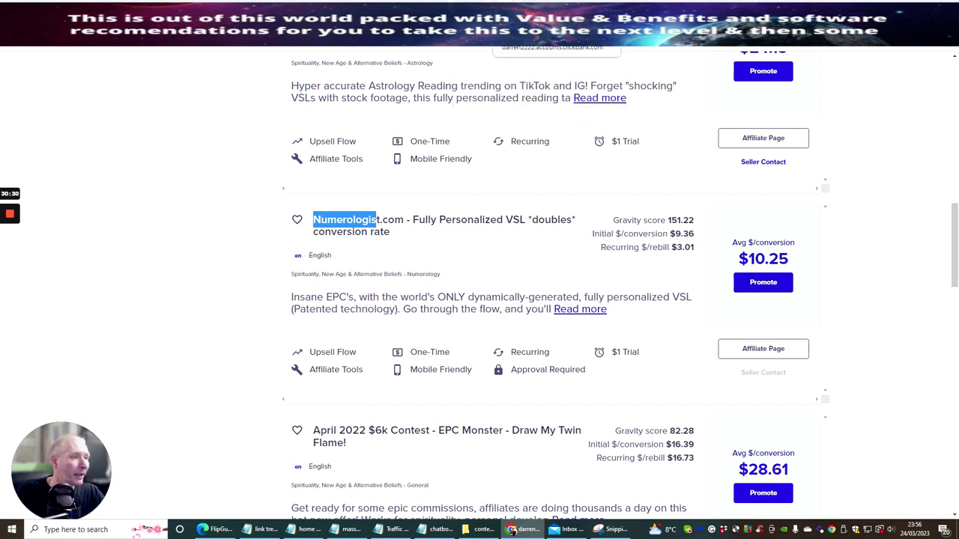
scroll(478, 157, "down", 3)
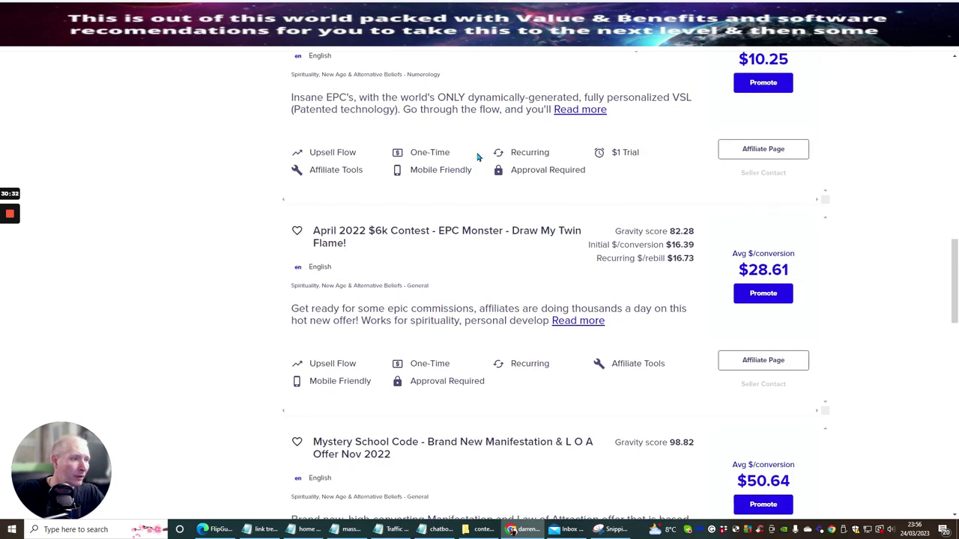
scroll(488, 154, "down", 3)
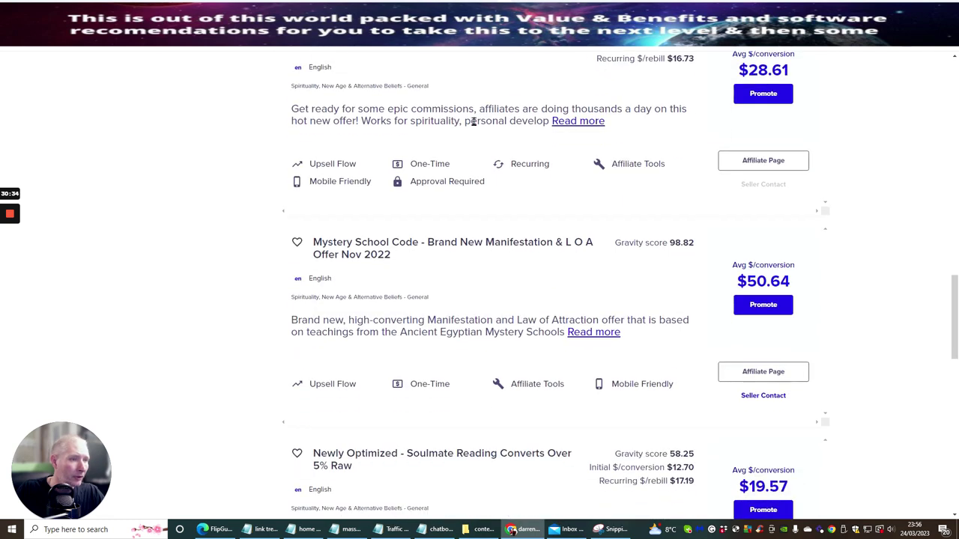
scroll(475, 122, "down", 2)
scroll(474, 124, "up", 1)
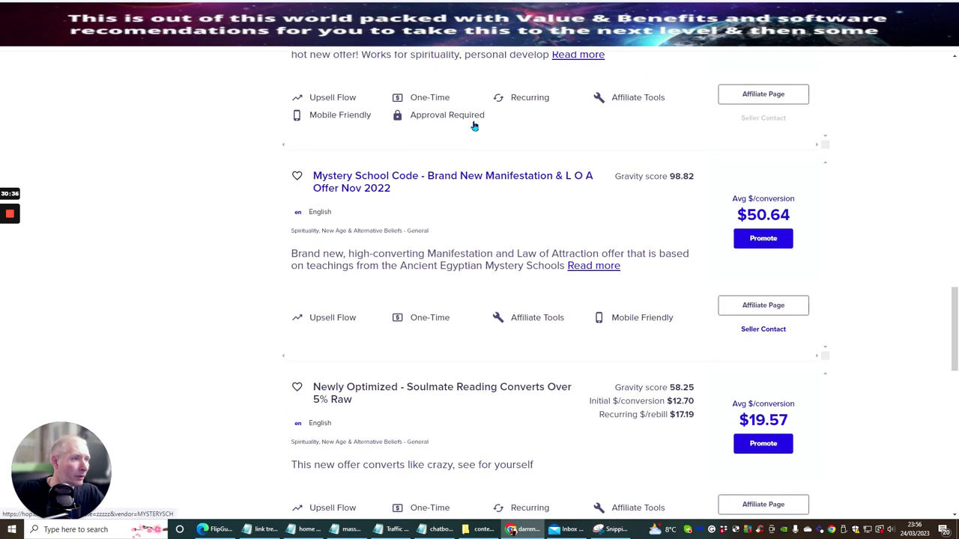
left_click(763, 238)
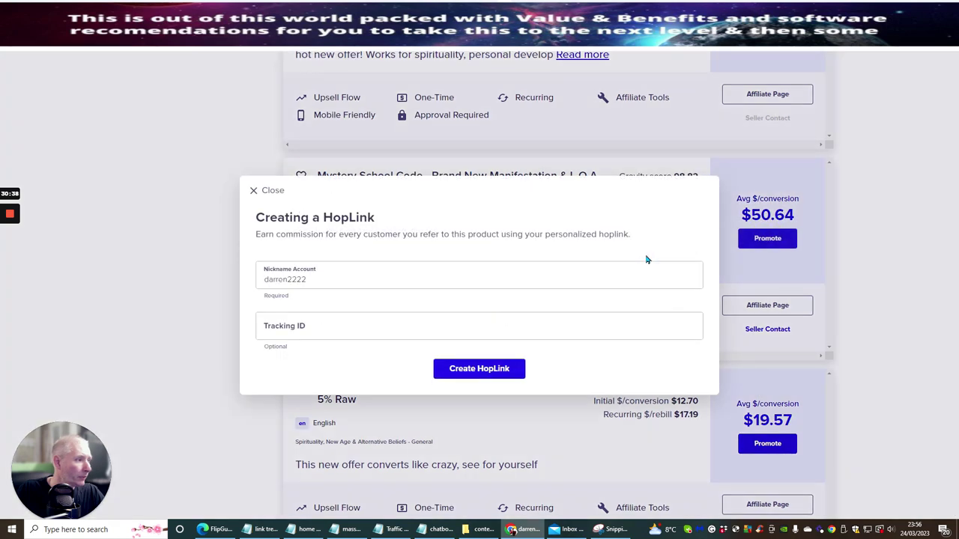
left_click(484, 374)
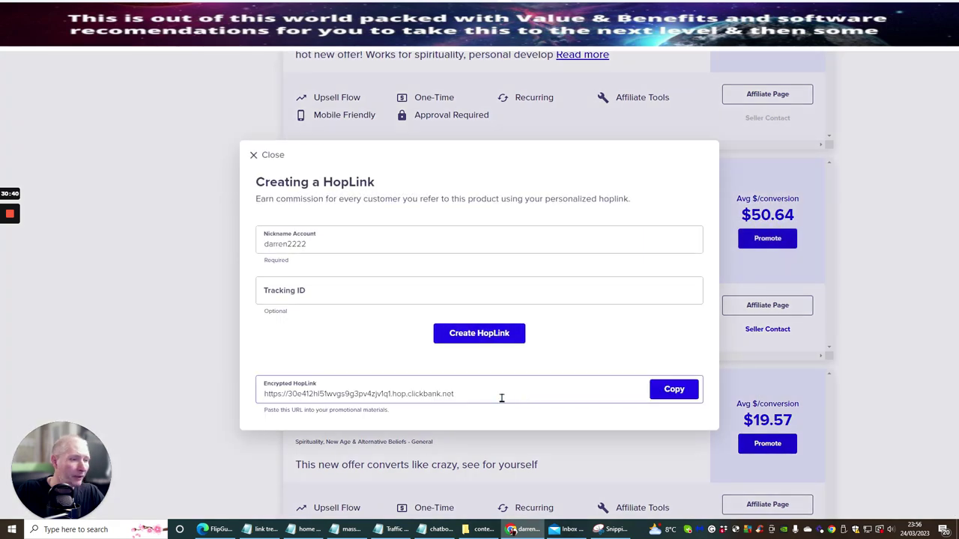
left_click(673, 389)
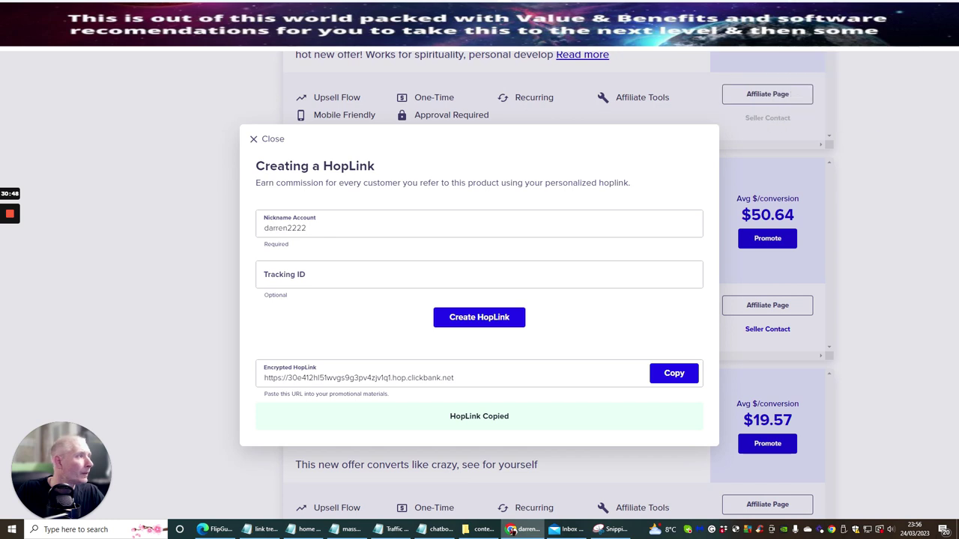
left_click(831, 34)
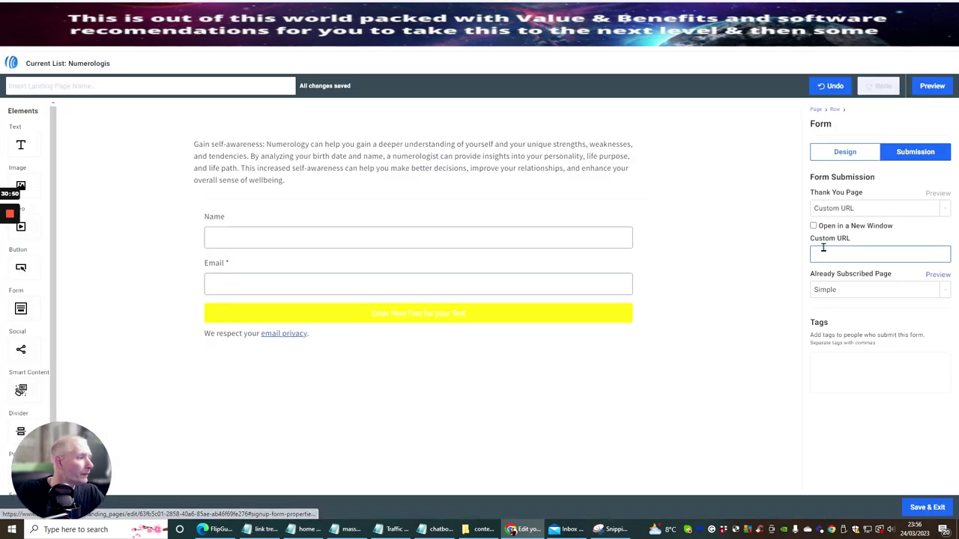
Step: Paste the Mystery School Code HopLink as the form's custom thank-you URL
left_click(825, 253)
right_click(825, 252)
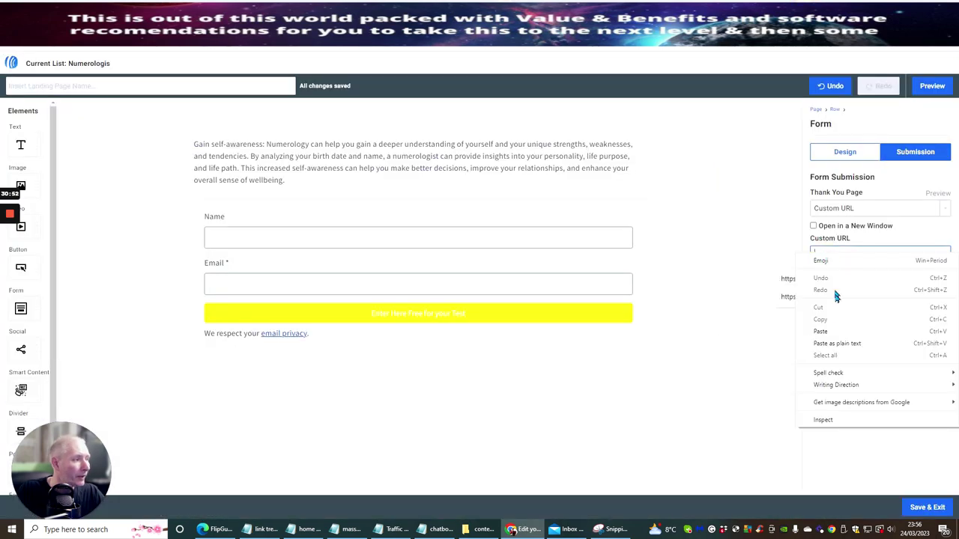
left_click(831, 343)
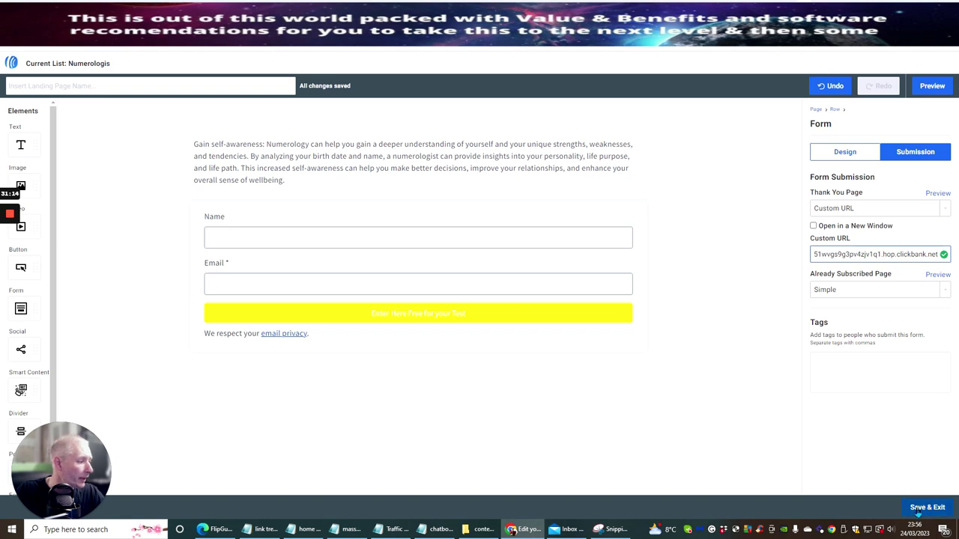
Step: Save the landing page under the name 'numbers quiz' and exit the editor
left_click(920, 506)
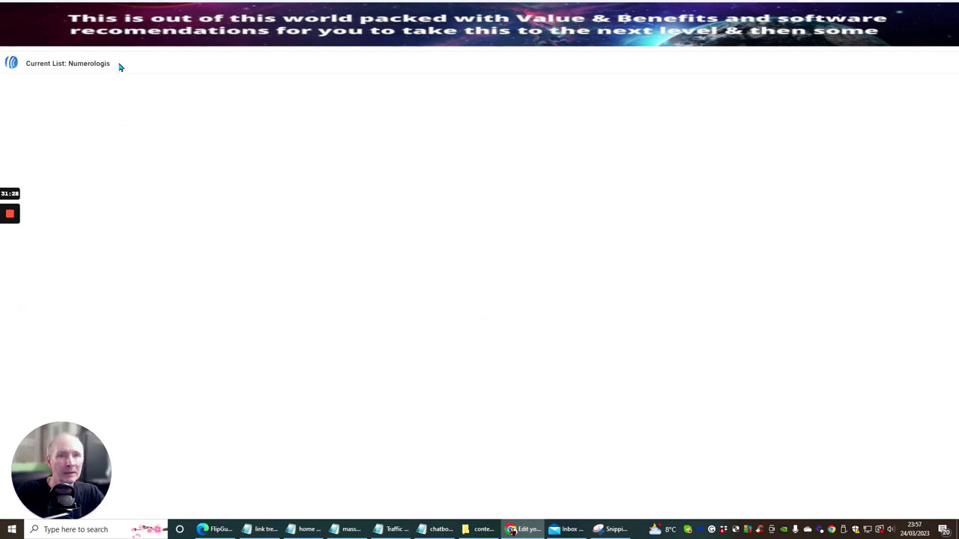
left_click(97, 84)
type("numbers")
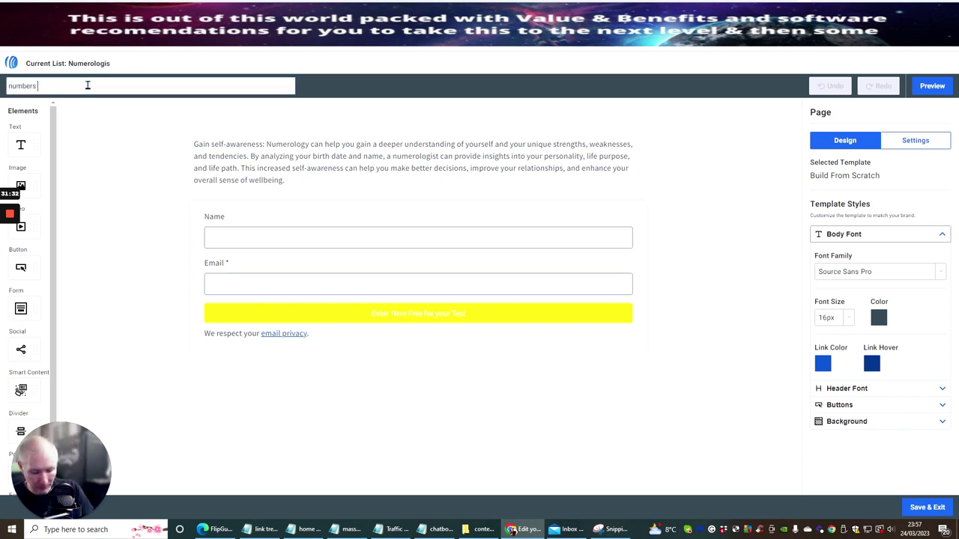
type(" quiz")
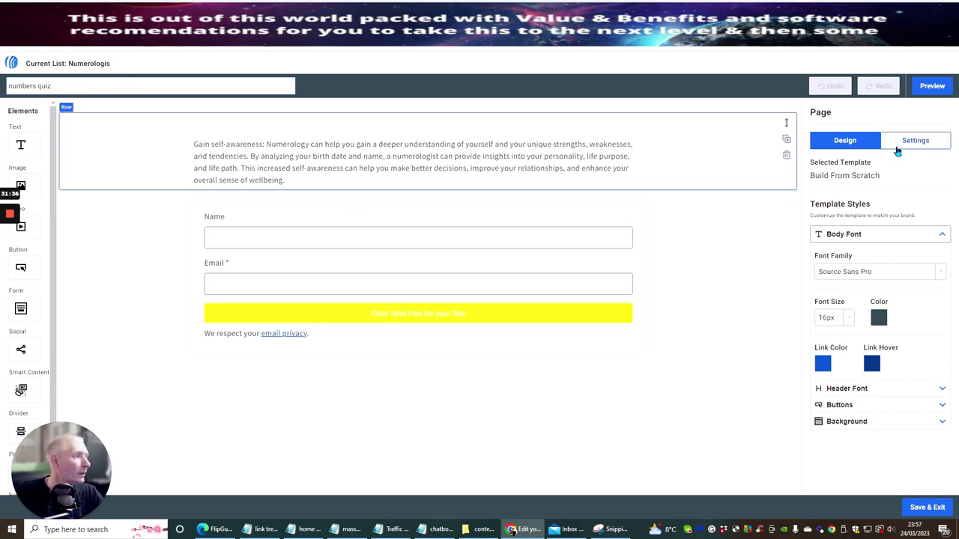
left_click(916, 507)
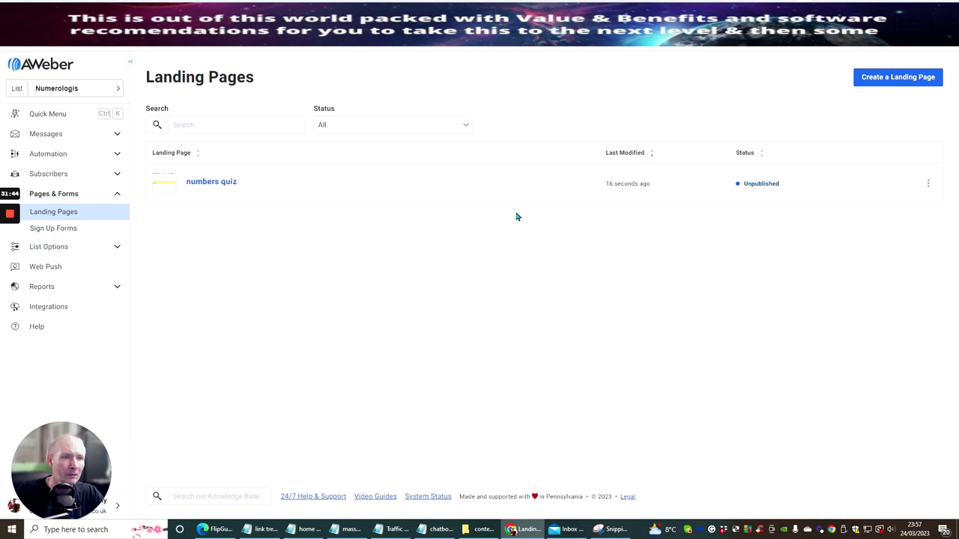
Step: Publish 'numbers quiz', dismiss the live notice, and copy the page's public URL
mouse_move(210, 190)
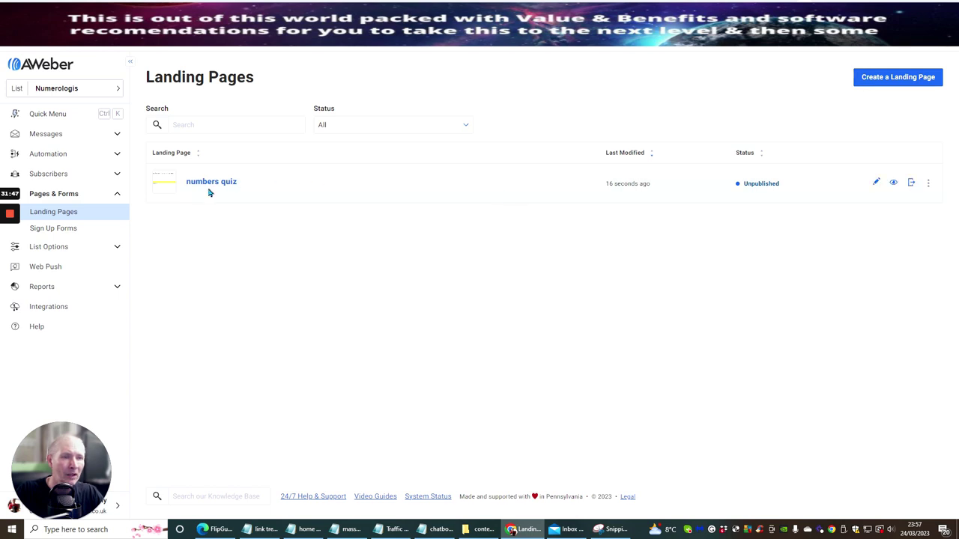
left_click(912, 186)
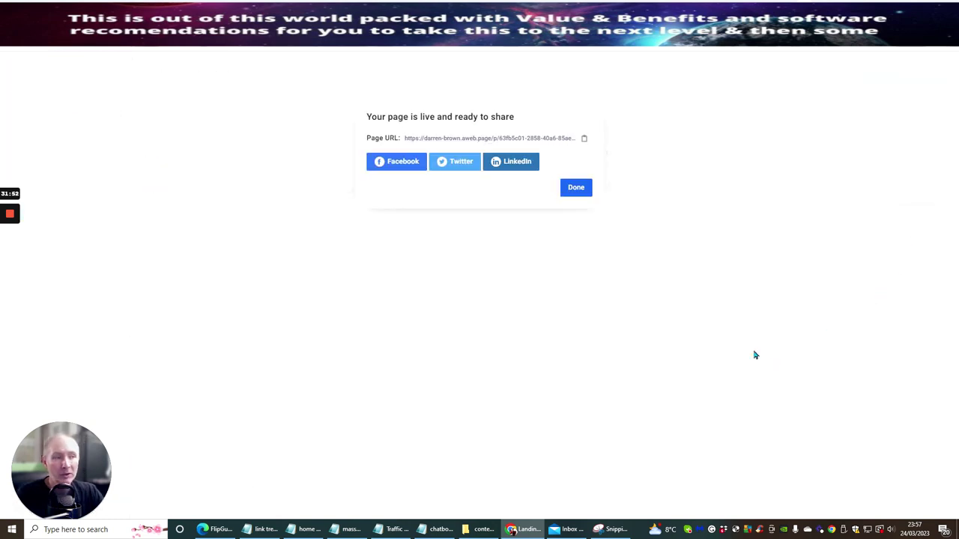
left_click(575, 187)
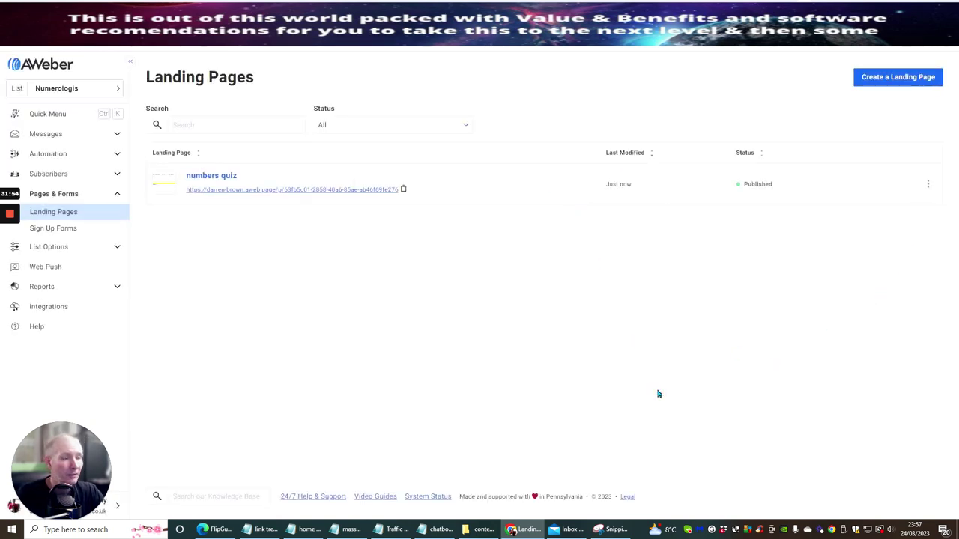
left_click(403, 190)
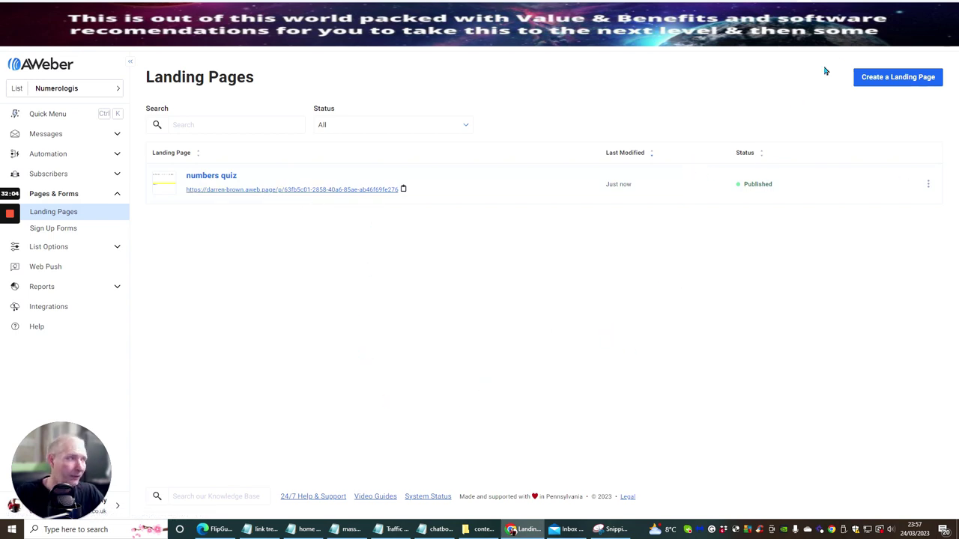
Step: Open the copied numbers quiz page address in a new browser tab
key("ctrl+t")
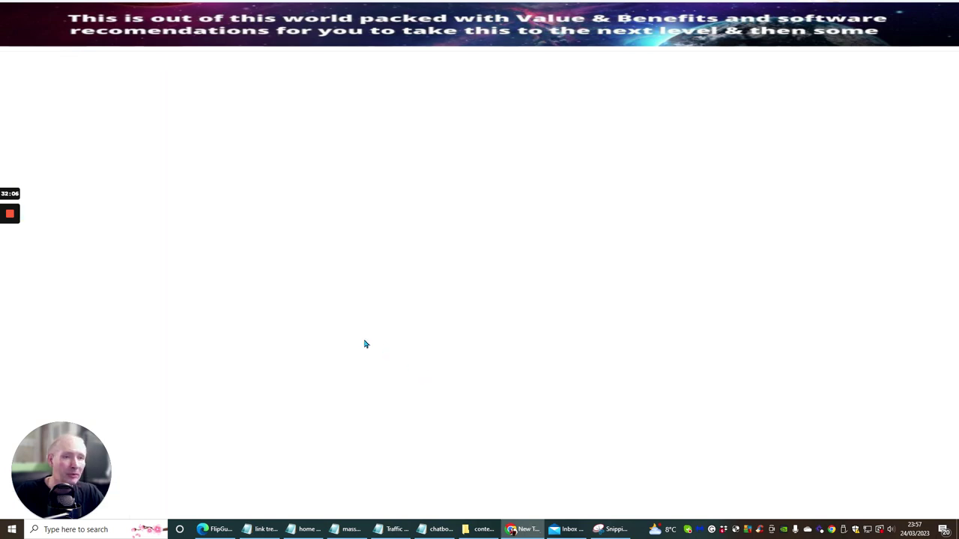
right_click(130, 41)
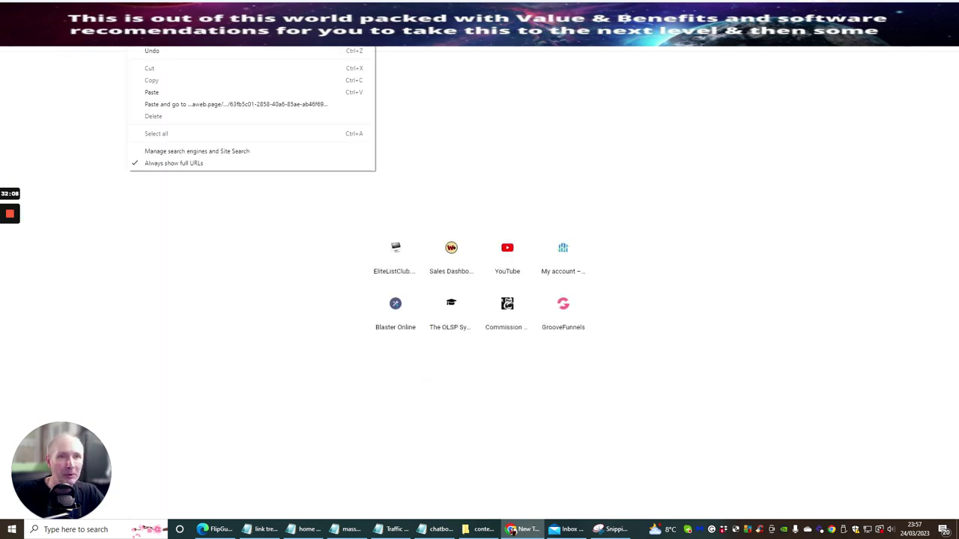
left_click(142, 104)
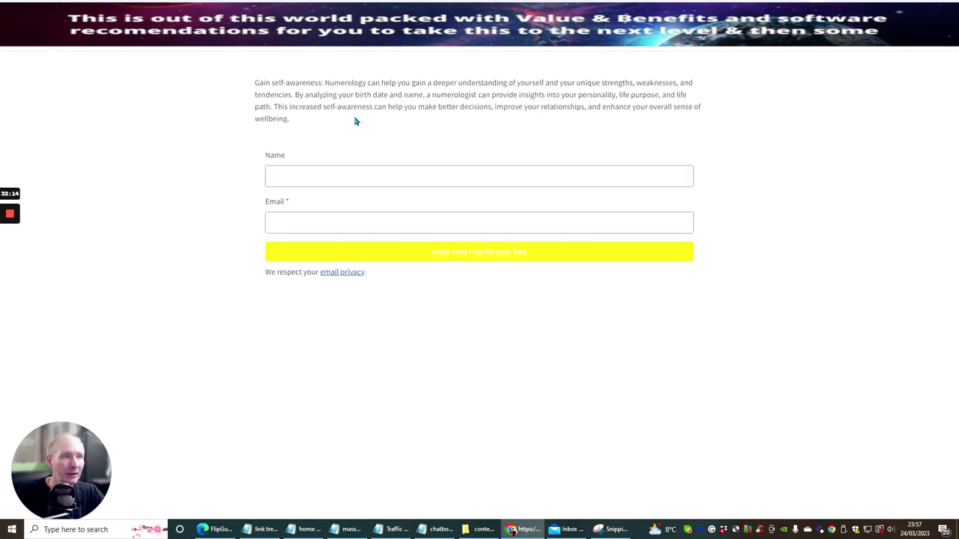
Step: Submit a test sign-up with a name and saved e-mail, passing the reCAPTCHA check
left_click(359, 175)
type("das")
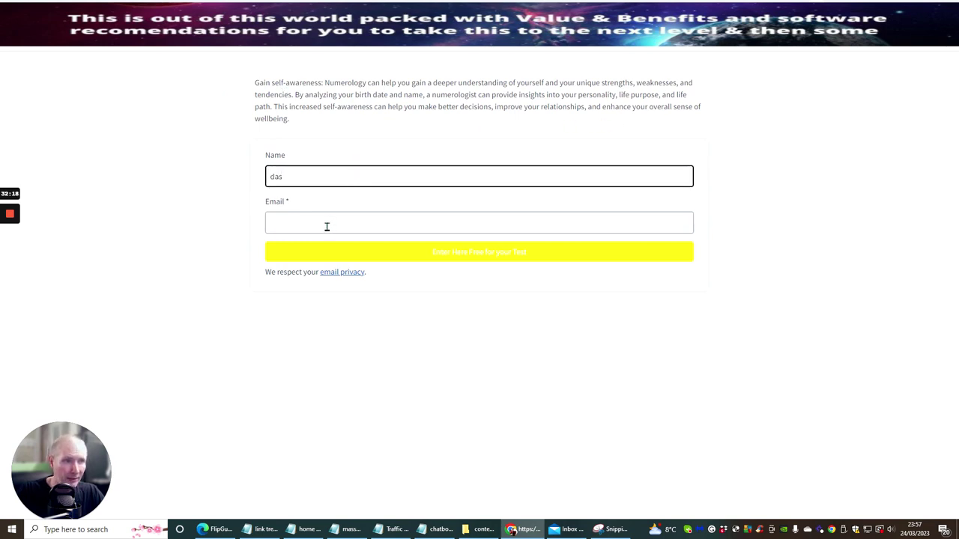
left_click(326, 223)
left_click(350, 249)
left_click(448, 255)
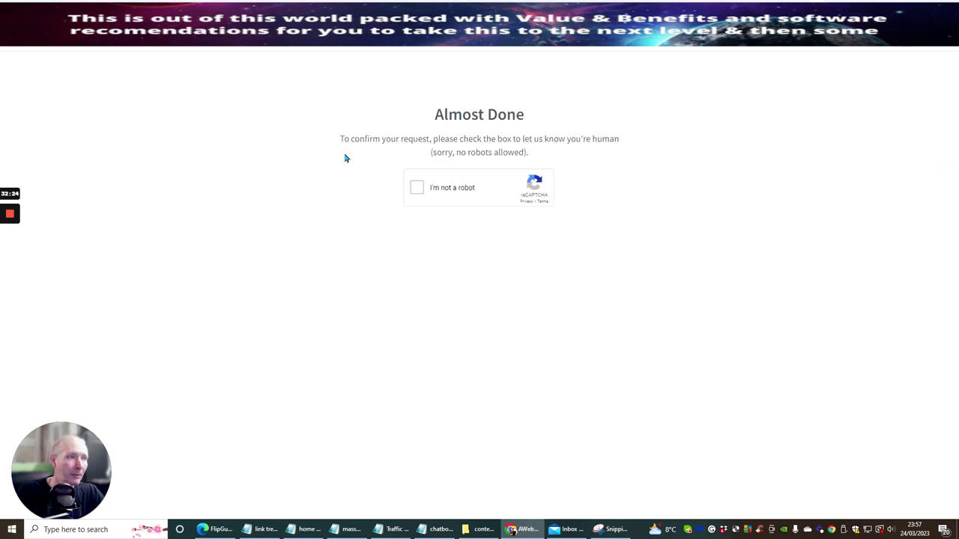
left_click(416, 191)
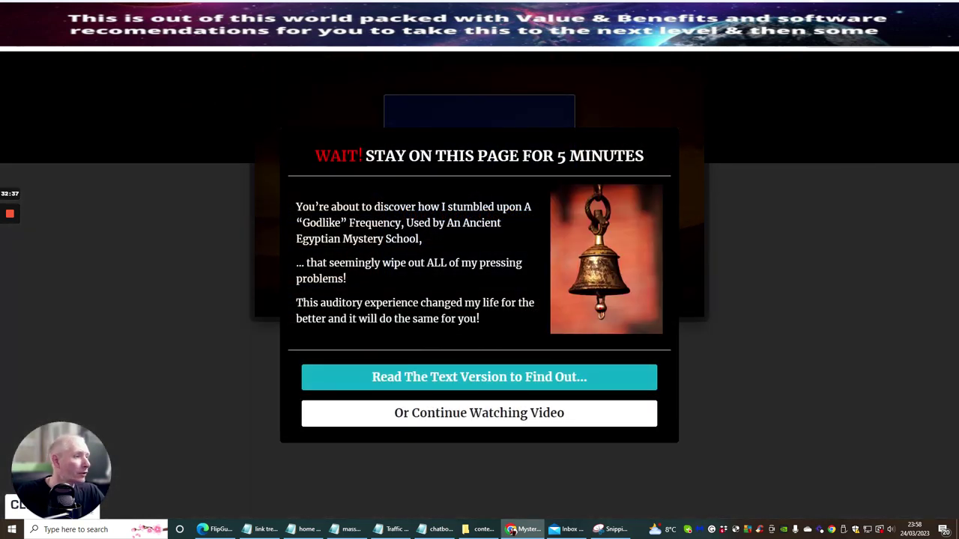
left_click(840, 11)
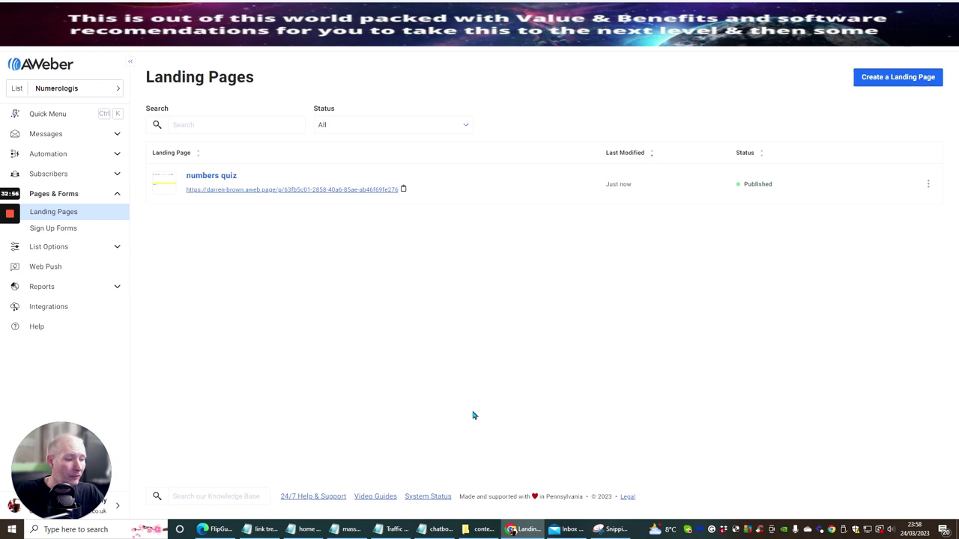
Step: Paste the AWeber numbers quiz page URL on a new line under the MoonTest link and save the notes
left_click(440, 529)
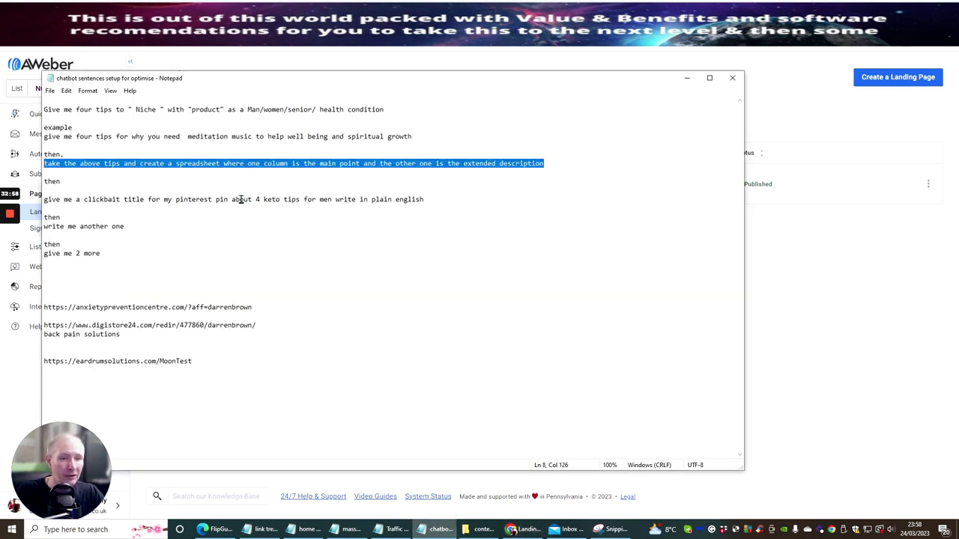
left_click(200, 368)
key("Return")
right_click(57, 386)
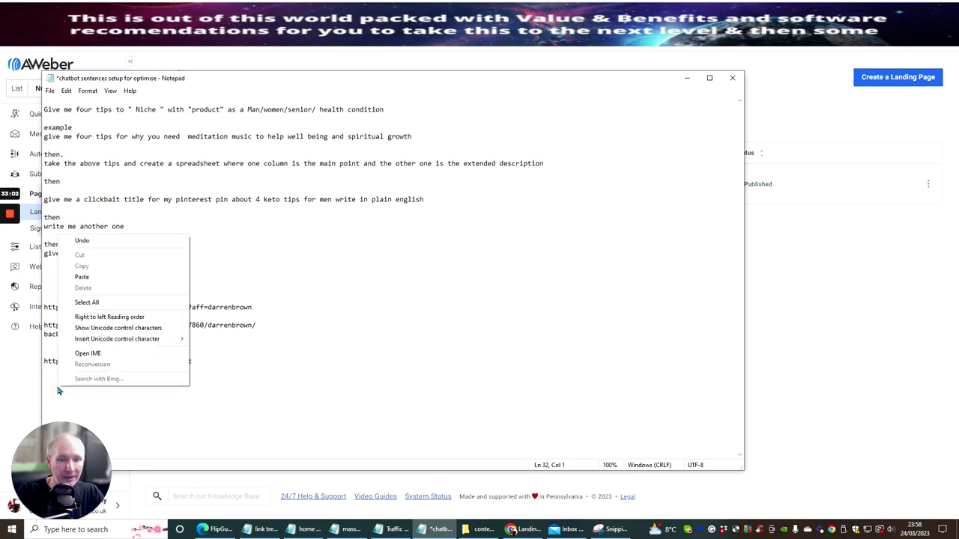
left_click(67, 277)
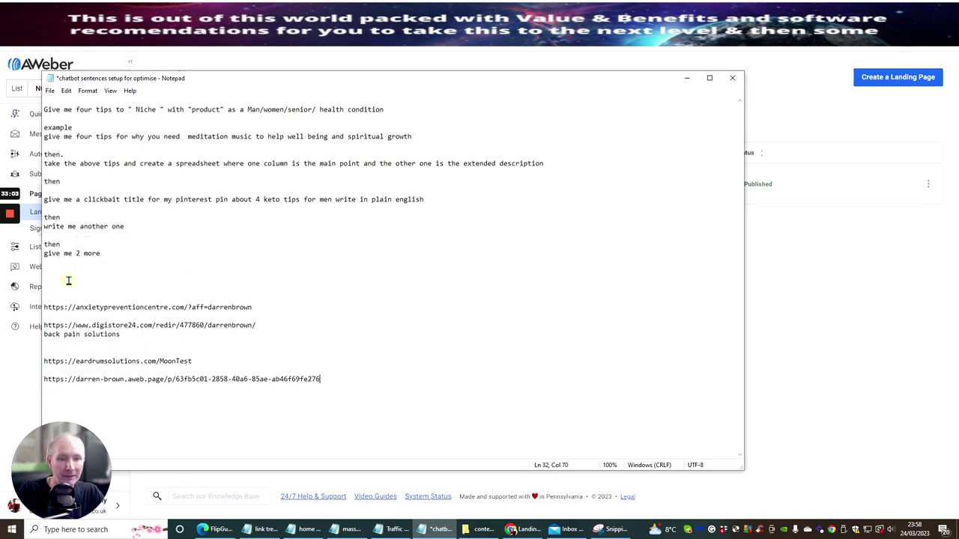
left_click(49, 91)
left_click(59, 134)
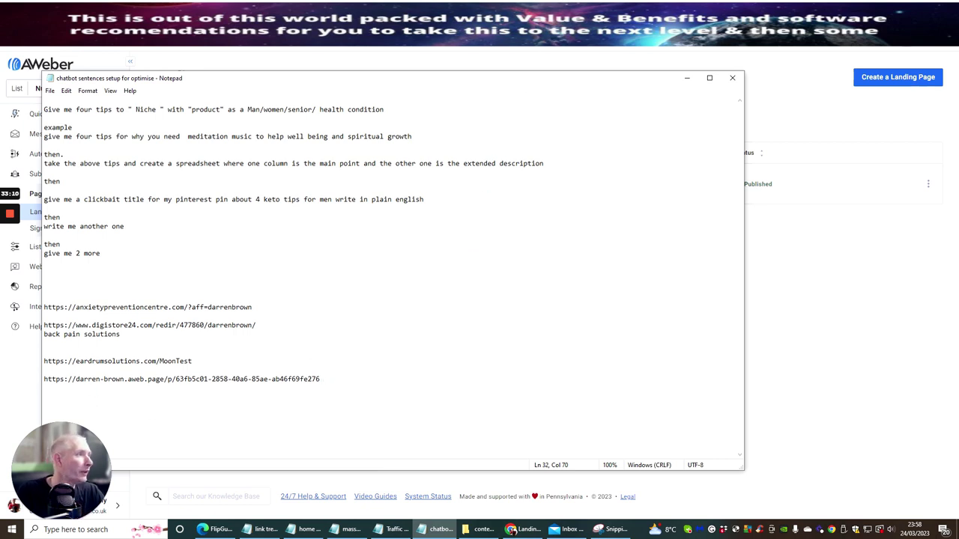
Step: Return to the browser's Pretty Links admin page and reload its list of short links
key("alt+Tab")
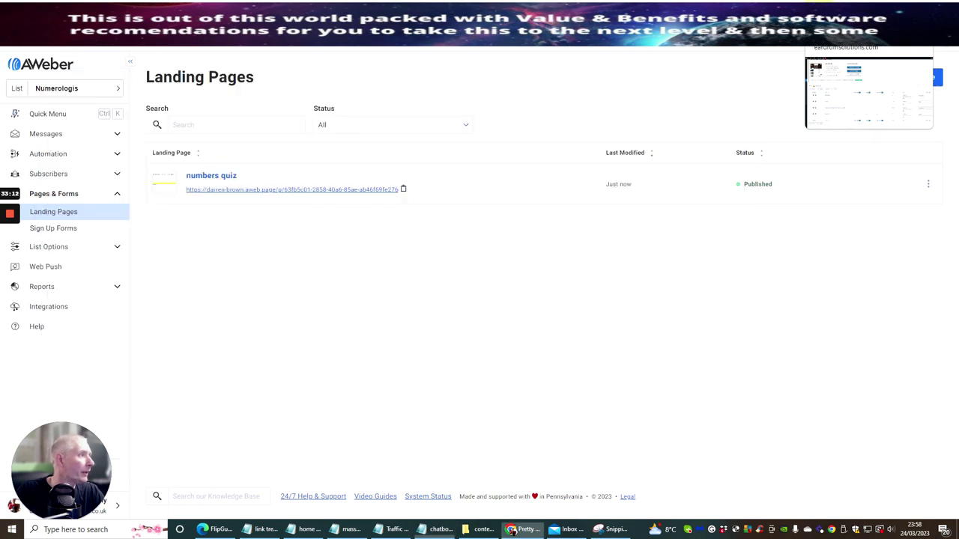
key("Return")
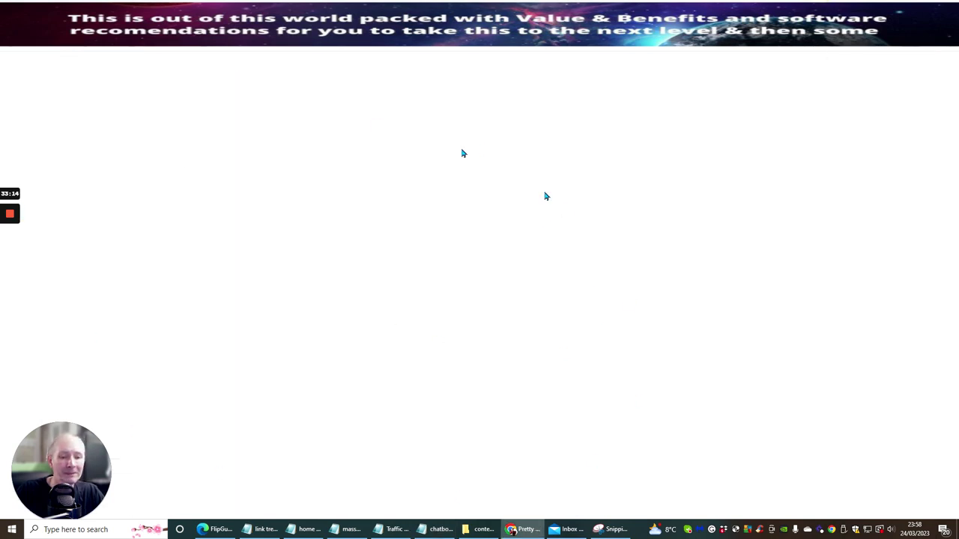
scroll(530, 181, "down", 3)
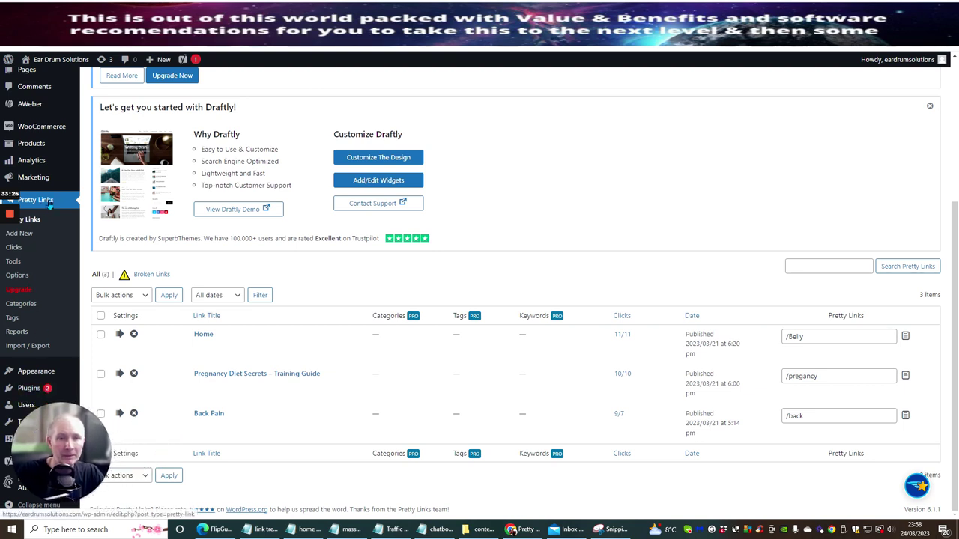
key("F5")
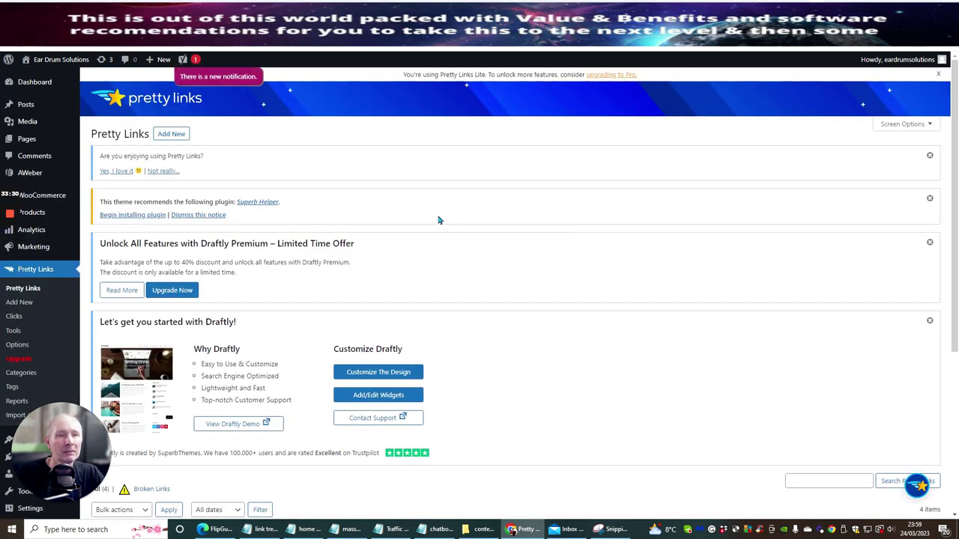
Step: Start a new Pretty Link with the AWeber numbers quiz page URL as its target
left_click(173, 134)
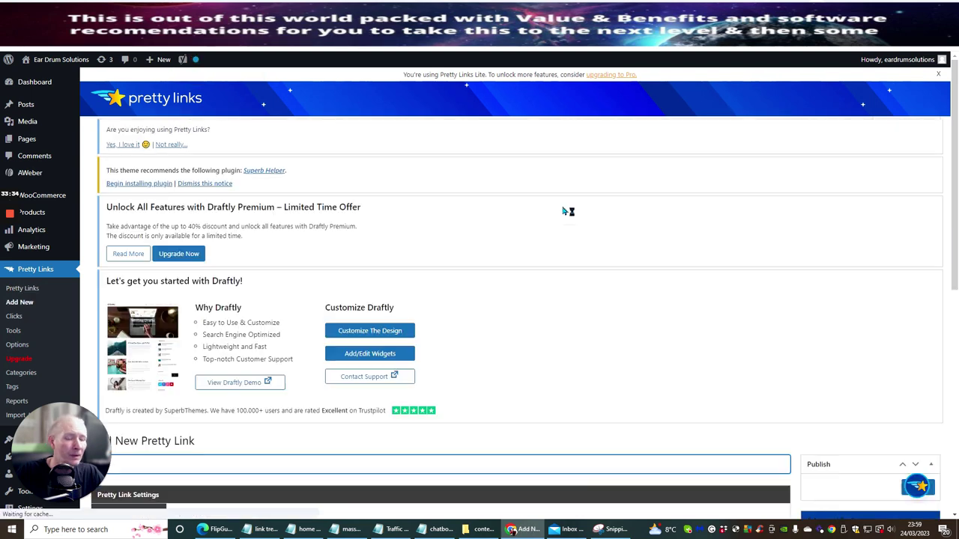
scroll(567, 211, "down", 1)
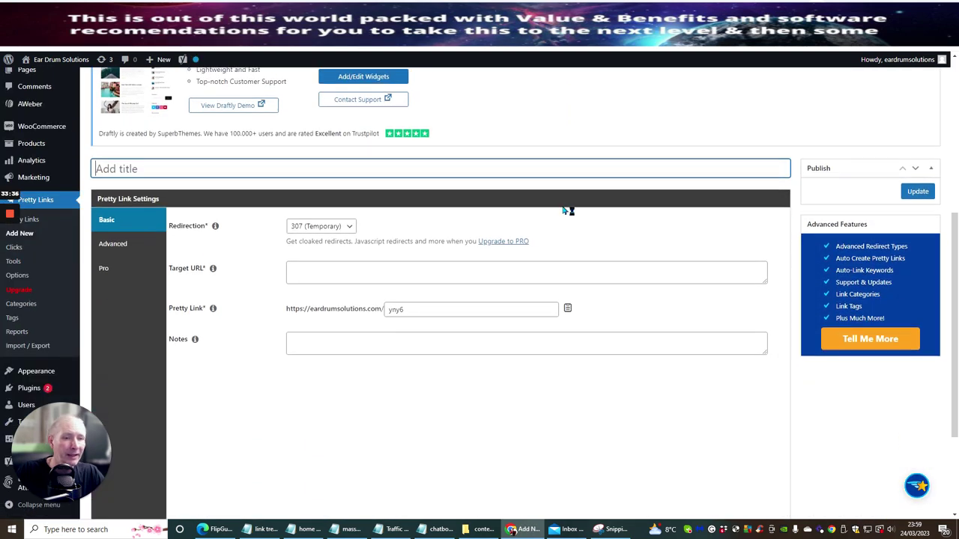
left_click(314, 257)
right_click(314, 256)
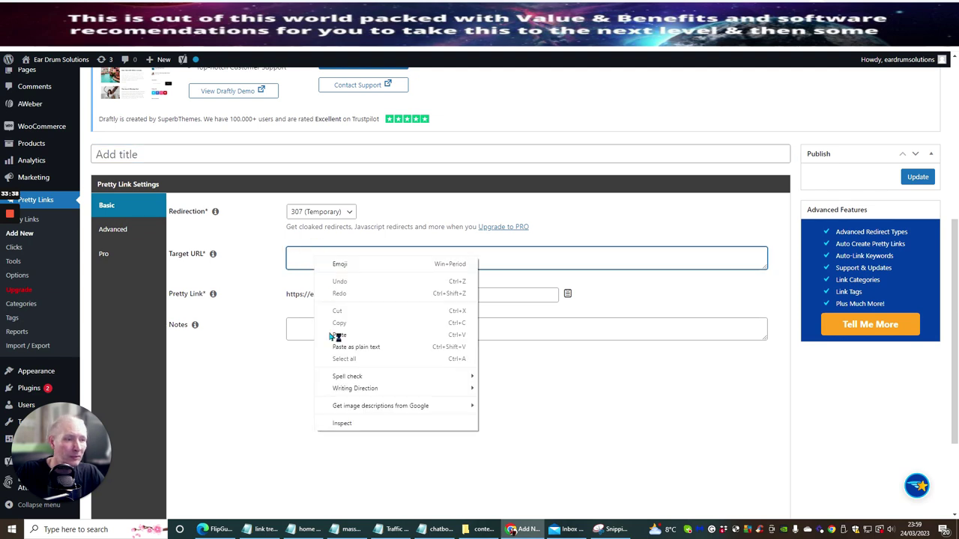
left_click(335, 346)
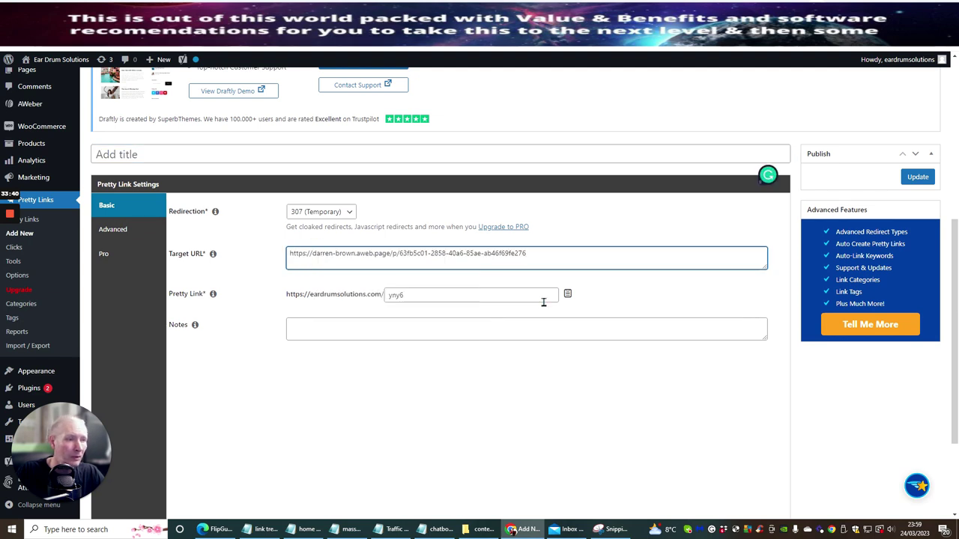
Step: Set the slug to 'NumberQuiz' and save the new pretty link
left_click(414, 296)
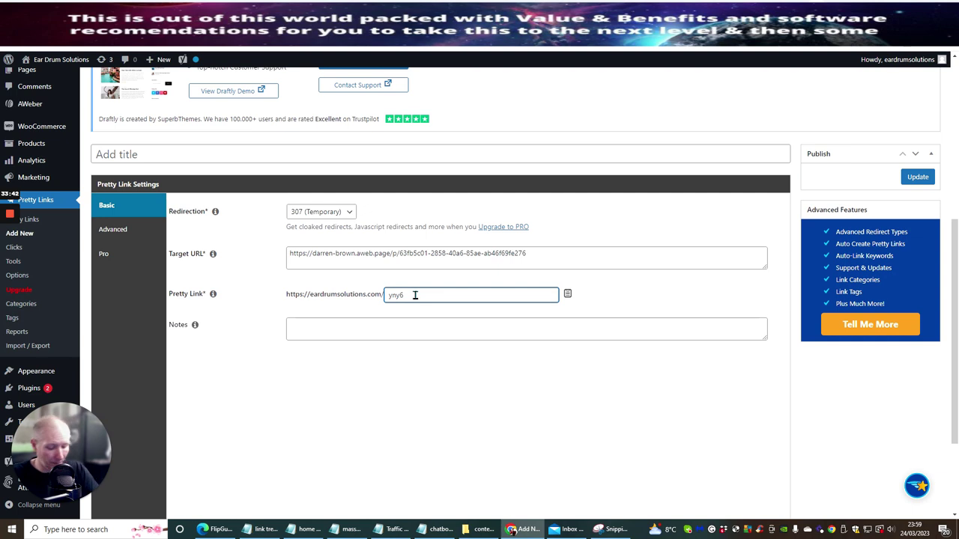
type("number")
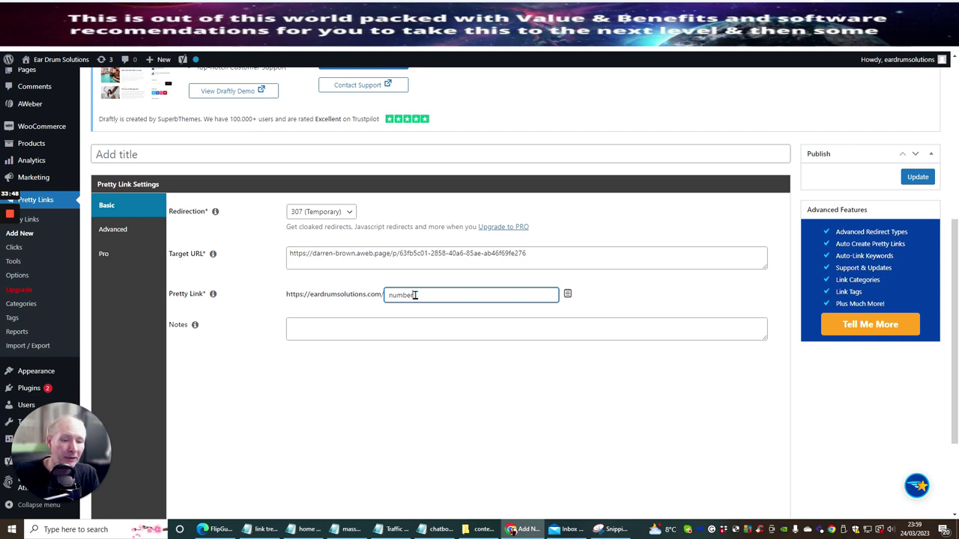
type("quiz")
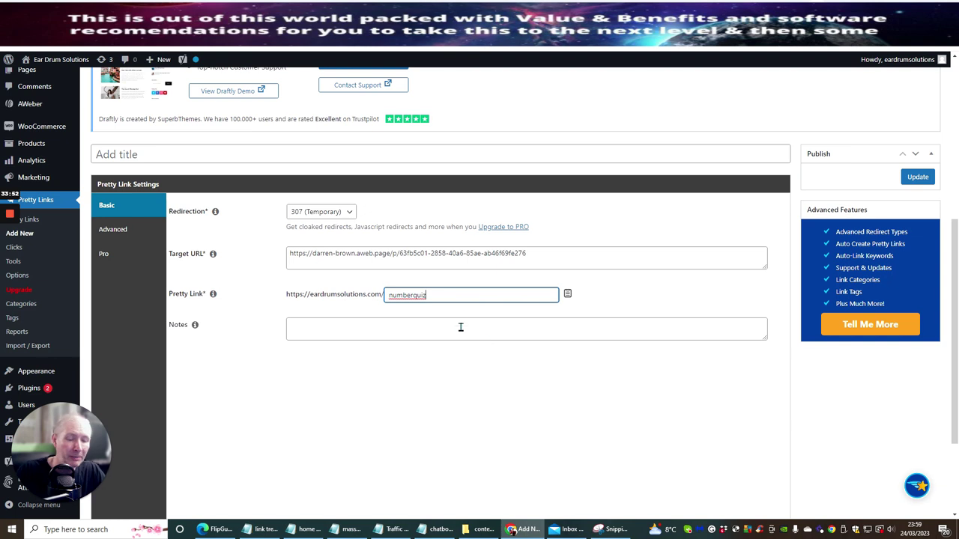
left_click(414, 296)
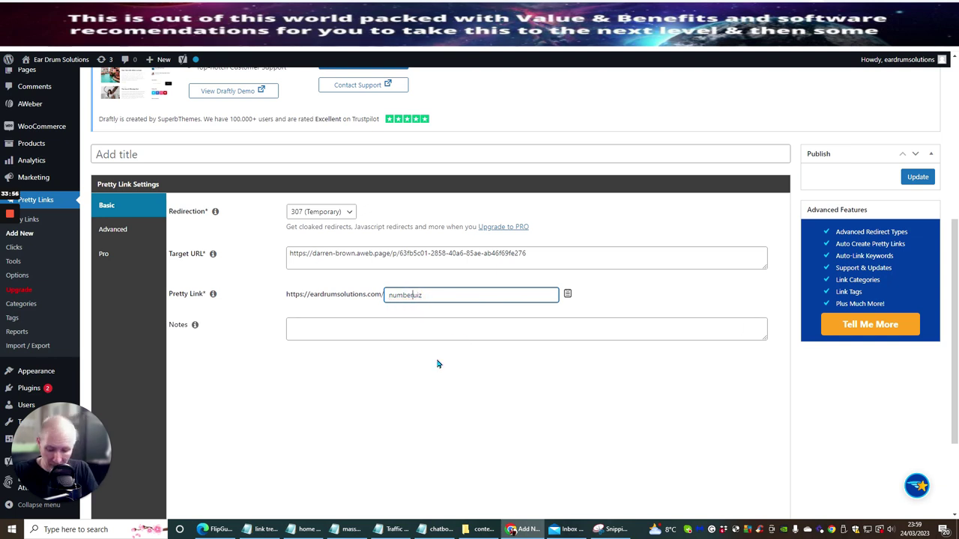
left_click(390, 295)
key("Delete")
type("N")
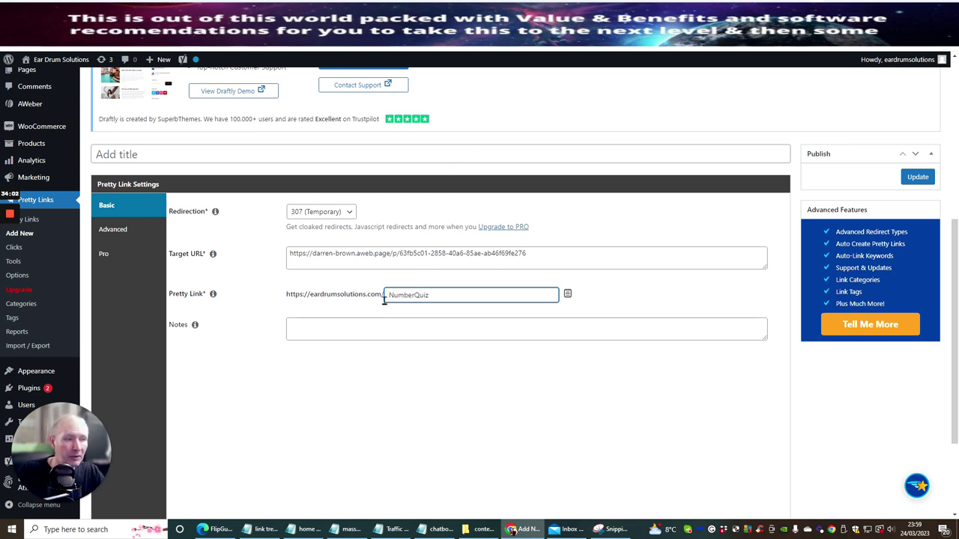
left_click(916, 177)
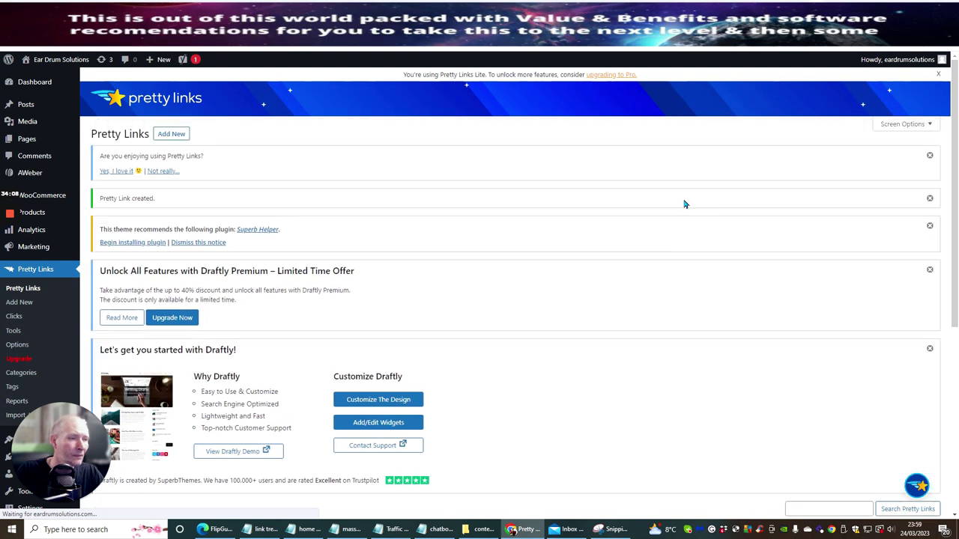
Step: Copy the /NumberQuiz short link from the links table and go to the Pinterest pin page
scroll(599, 252, "down", 4)
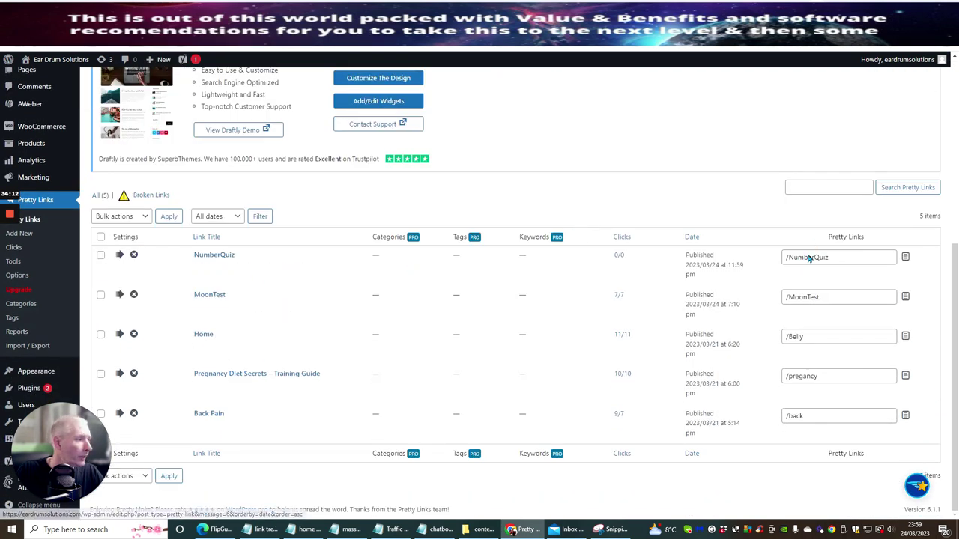
left_click(906, 258)
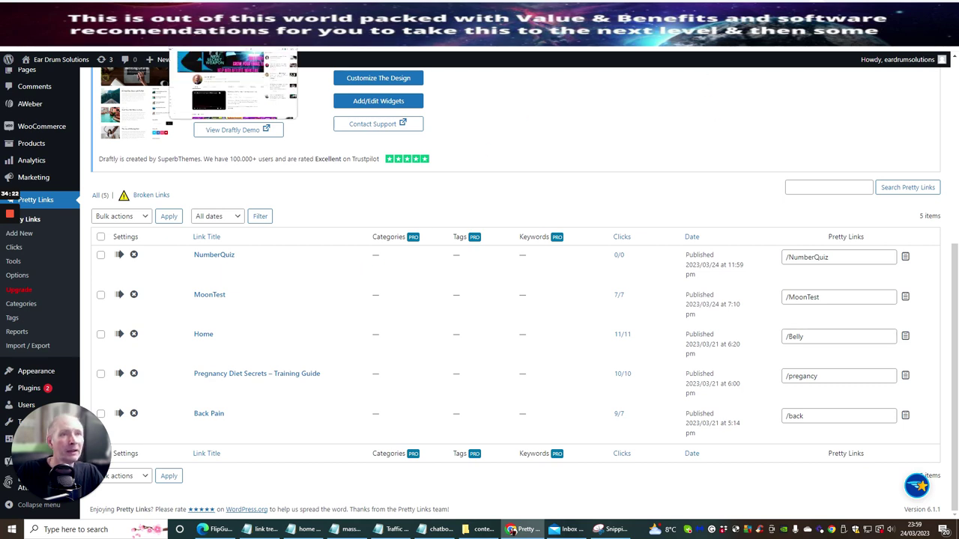
left_click(247, 34)
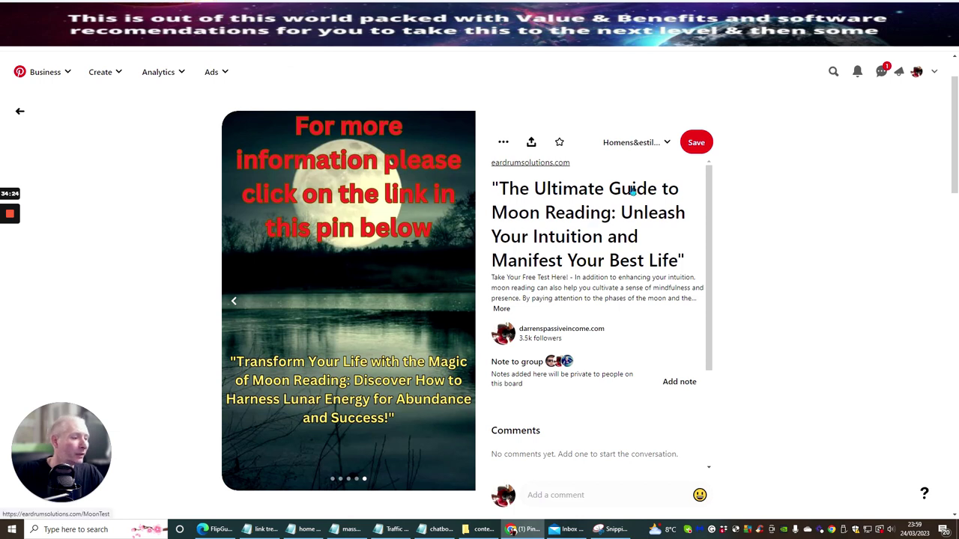
Step: Start a new pin, paste the NumberQuiz link as destination, then clear the field entirely
left_click(99, 72)
left_click(87, 102)
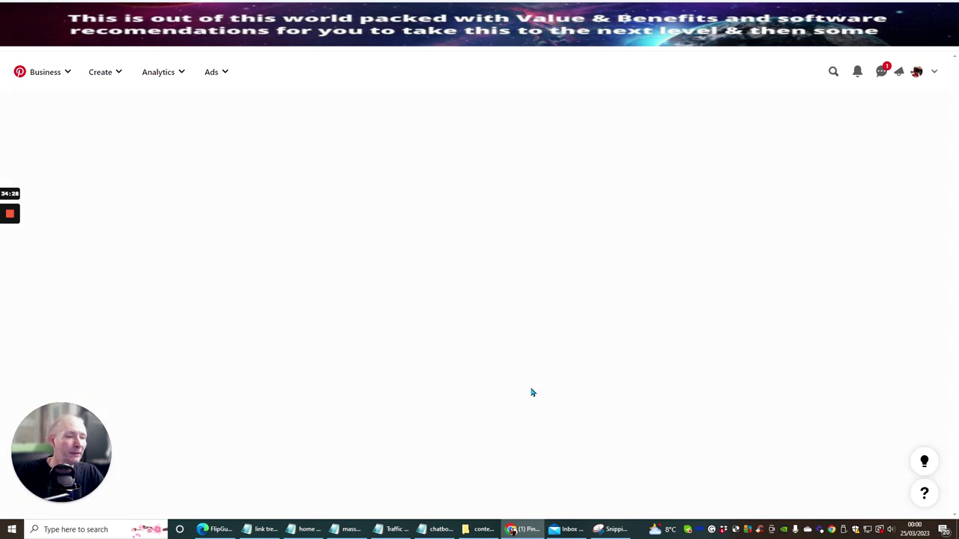
left_click(483, 386)
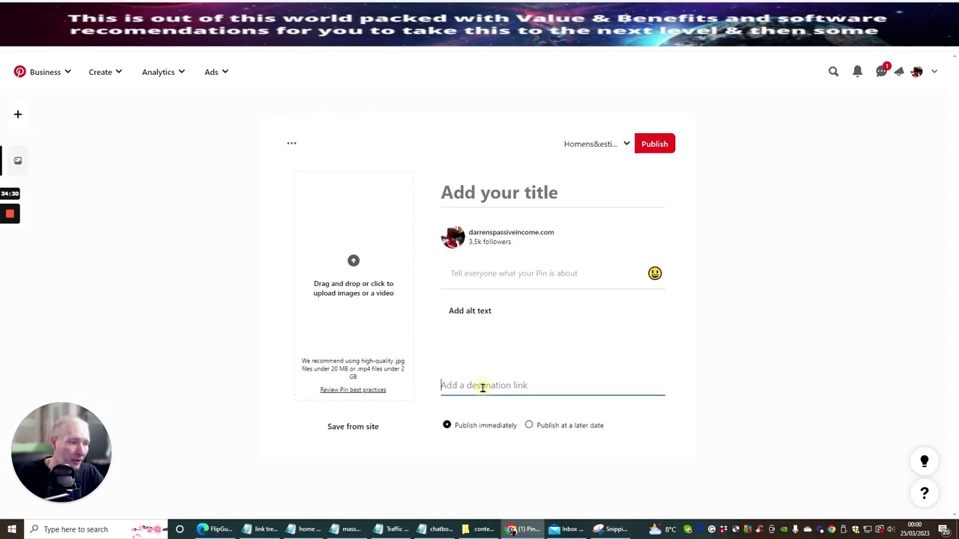
right_click(483, 385)
left_click(506, 291)
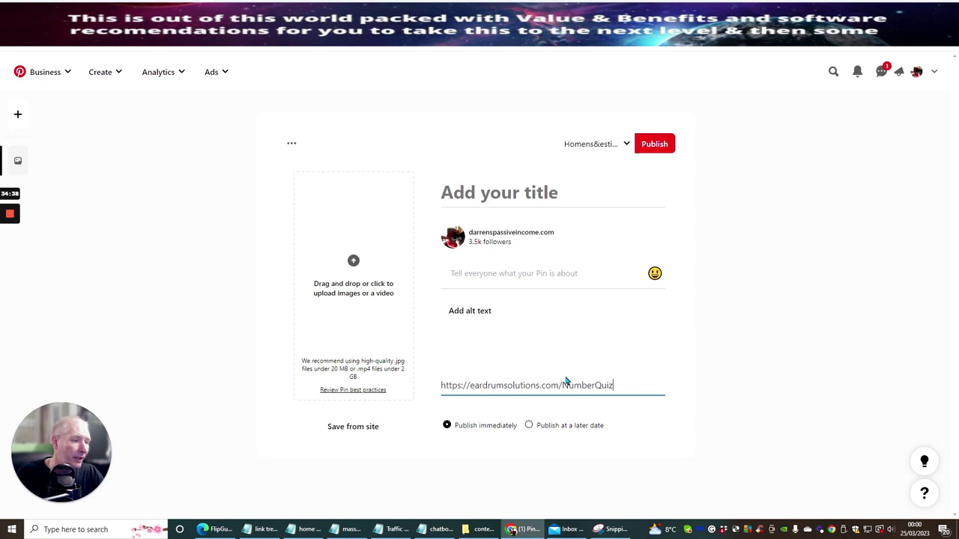
left_click_drag(622, 386, 558, 385)
key("BackSpace")
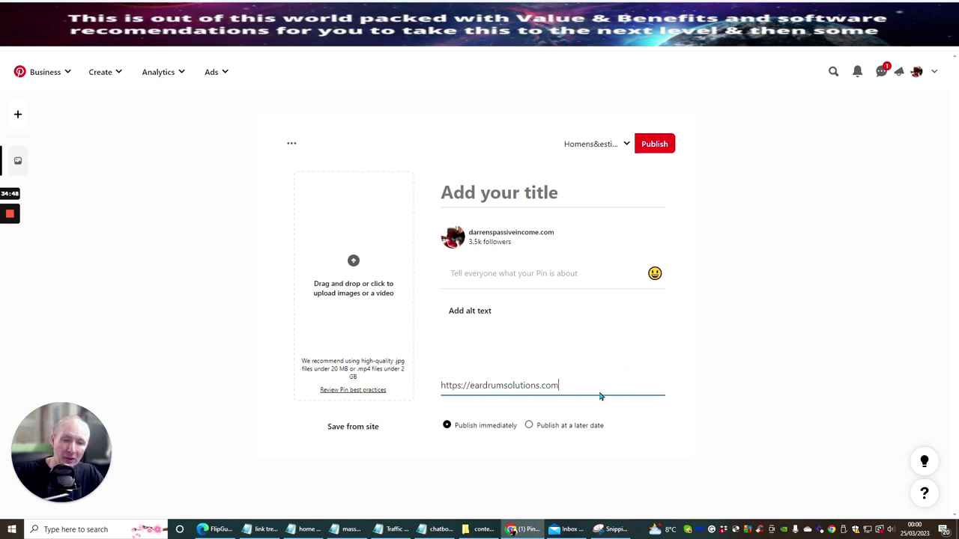
key("BackSpace")
key("BackSpace")
key("BackSpace")
key("BackSpace")
key("BackSpace")
key("BackSpace")
key("BackSpace")
key("BackSpace")
key("BackSpace")
key("BackSpace")
key("BackSpace")
key("BackSpace")
key("BackSpace")
key("BackSpace")
key("BackSpace")
key("BackSpace")
key("BackSpace")
key("BackSpace")
key("BackSpace")
key("BackSpace")
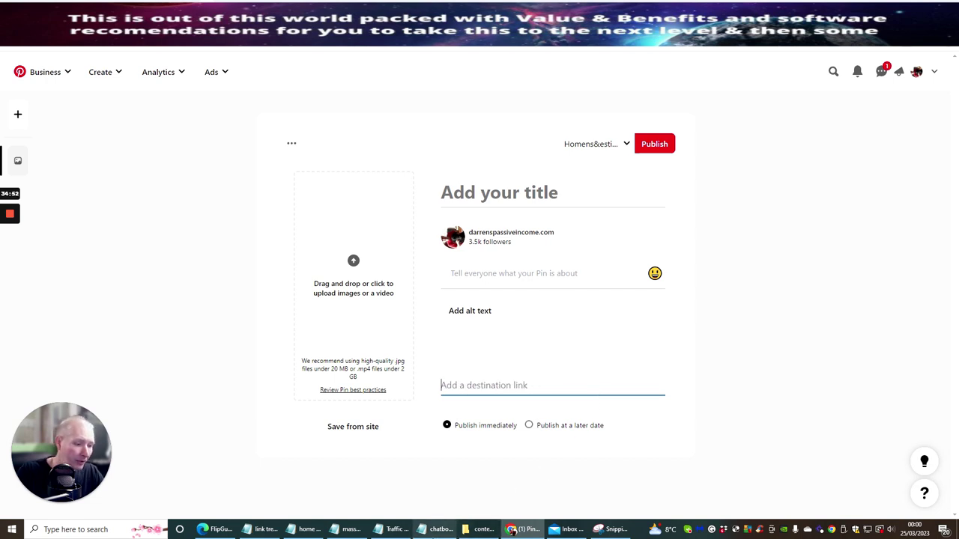
Step: Copy the AWeber landing page URL from the notes and return to the pin's destination link field
left_click(436, 529)
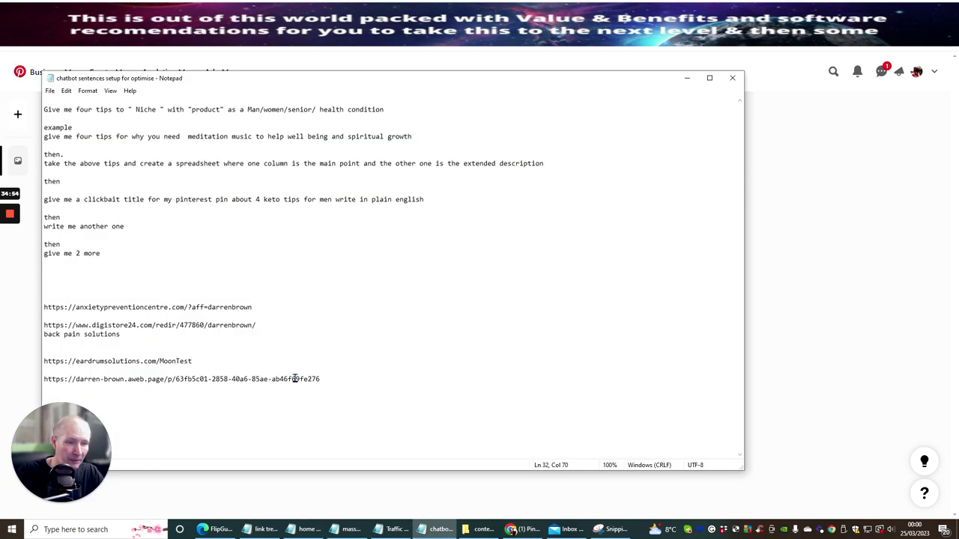
left_click_drag(330, 378, 29, 381)
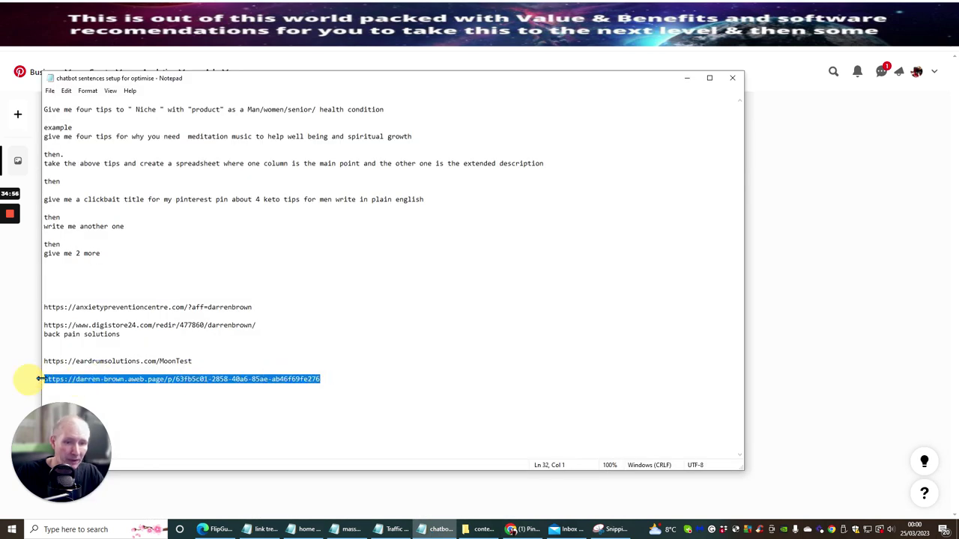
right_click(48, 379)
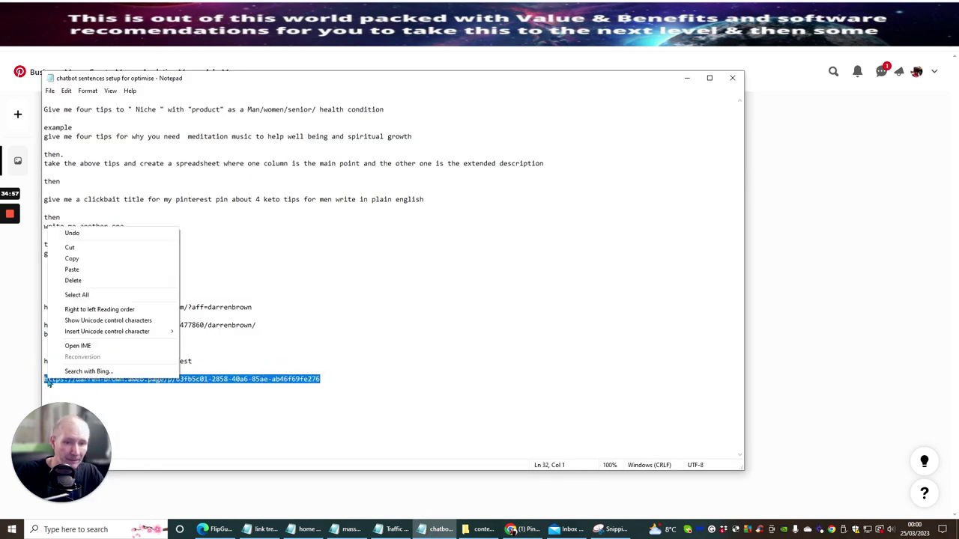
left_click(85, 264)
left_click(280, 499)
left_click(489, 386)
right_click(488, 385)
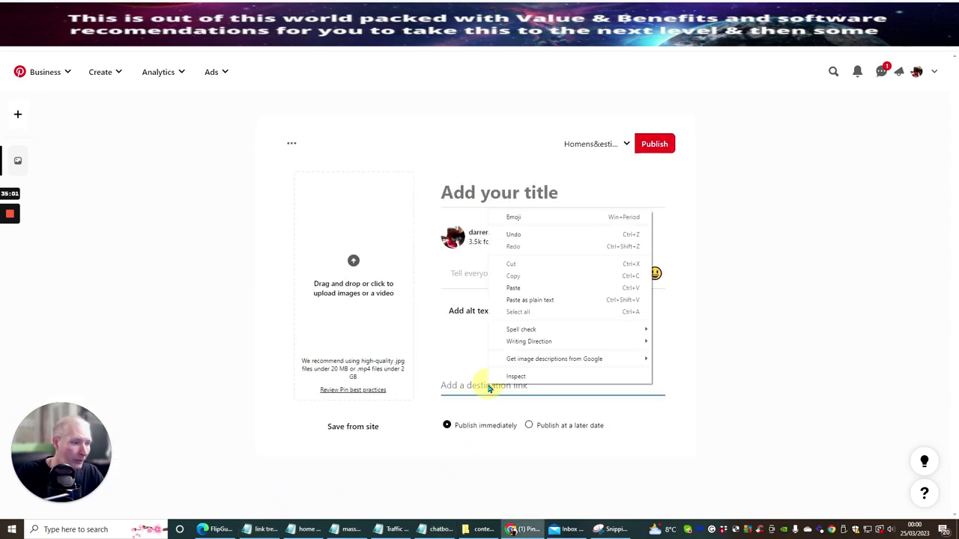
left_click(514, 301)
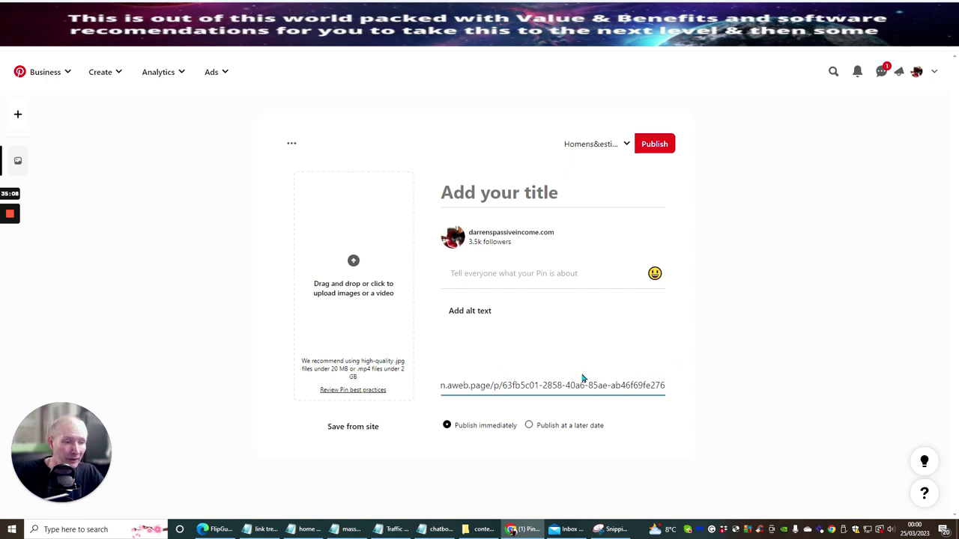
key("BackSpace")
key("BackSpace")
key("BackSpace")
key("BackSpace")
key("BackSpace")
key("BackSpace")
key("BackSpace")
key("BackSpace")
key("BackSpace")
key("BackSpace")
key("BackSpace")
key("BackSpace")
key("BackSpace")
key("BackSpace")
key("BackSpace")
key("BackSpace")
key("BackSpace")
key("BackSpace")
key("BackSpace")
key("BackSpace")
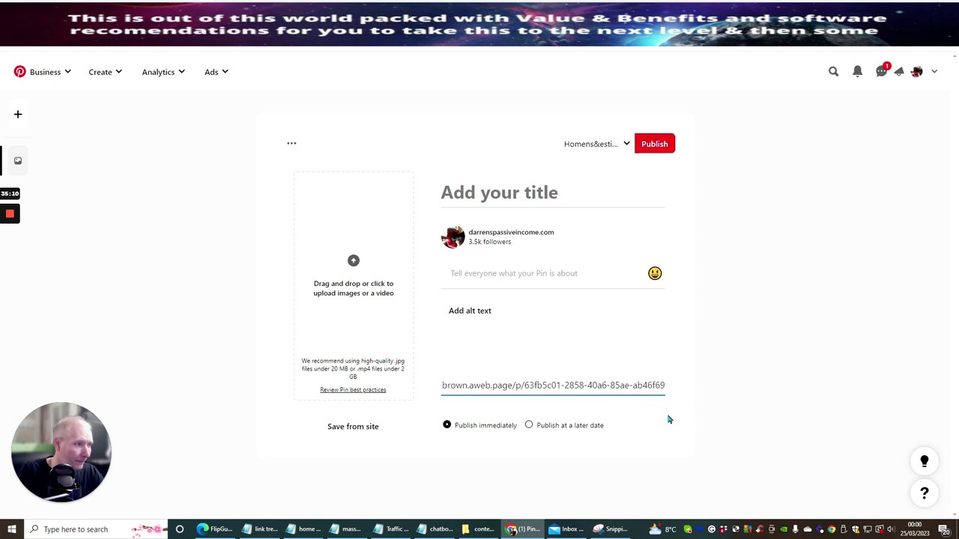
key("BackSpace")
key("BackSpace")
key("BackSpace")
key("BackSpace")
key("BackSpace")
key("BackSpace")
key("BackSpace")
key("BackSpace")
key("BackSpace")
key("BackSpace")
key("BackSpace")
key("BackSpace")
key("BackSpace")
key("BackSpace")
key("BackSpace")
key("BackSpace")
key("BackSpace")
key("BackSpace")
key("BackSpace")
key("BackSpace")
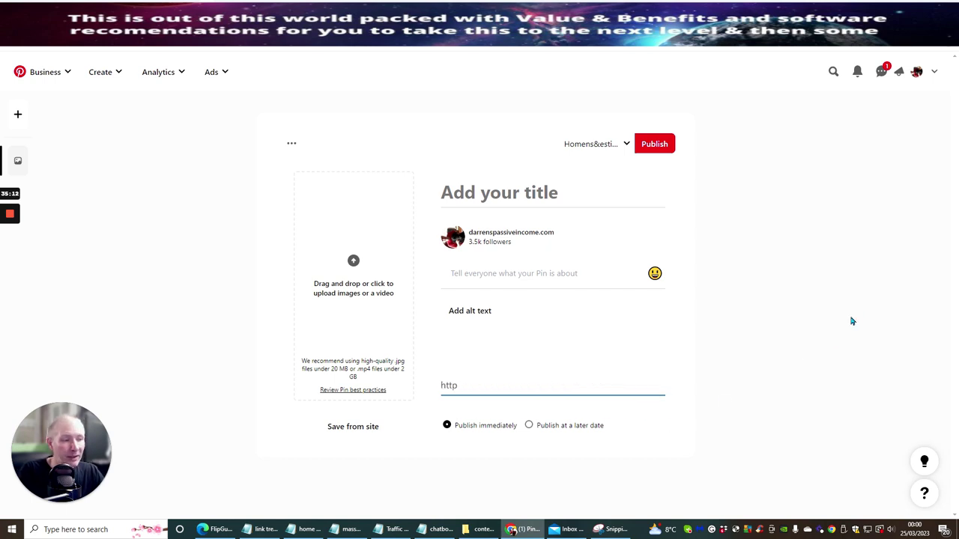
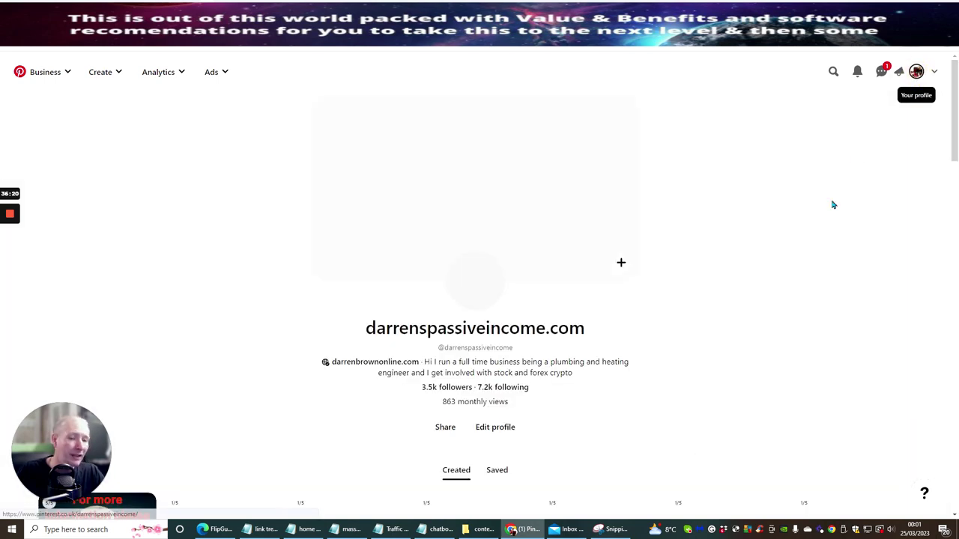
Step: Go back to the Pretty Links admin tab
scroll(783, 118, "down", 5)
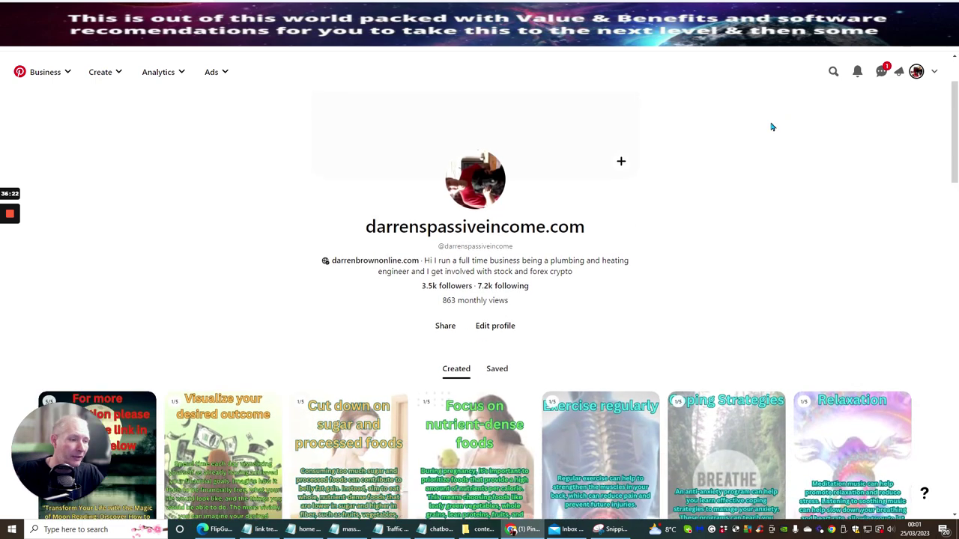
scroll(754, 119, "down", 2)
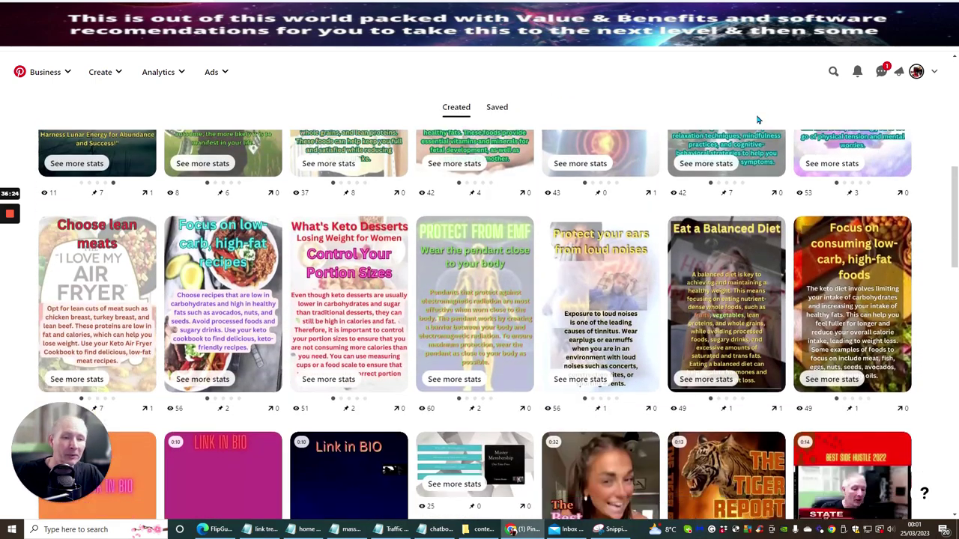
scroll(745, 126, "up", 3)
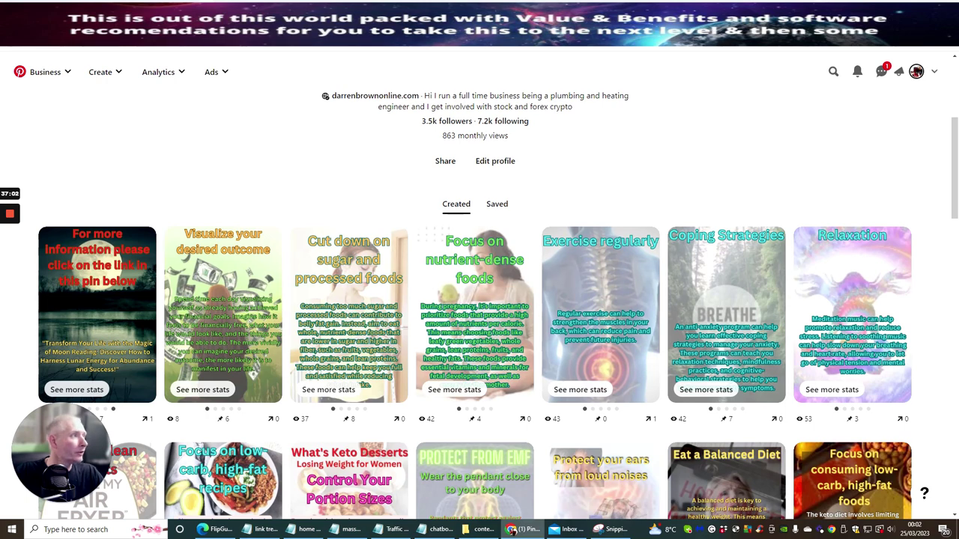
key("ctrl+Tab")
Step: Open the Ear Drum Solutions site from Visit Site in a new tab and switch to it
scroll(253, 246, "up", 4)
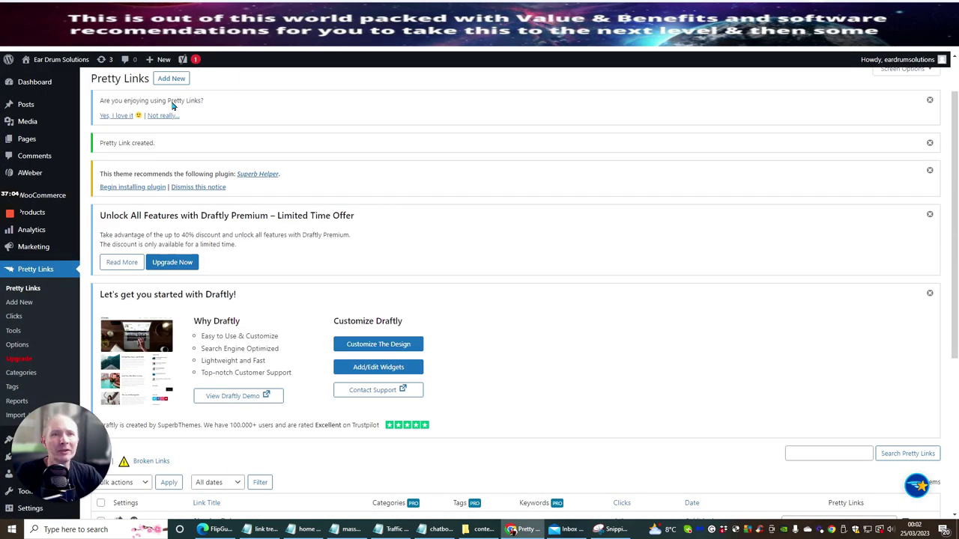
mouse_move(45, 59)
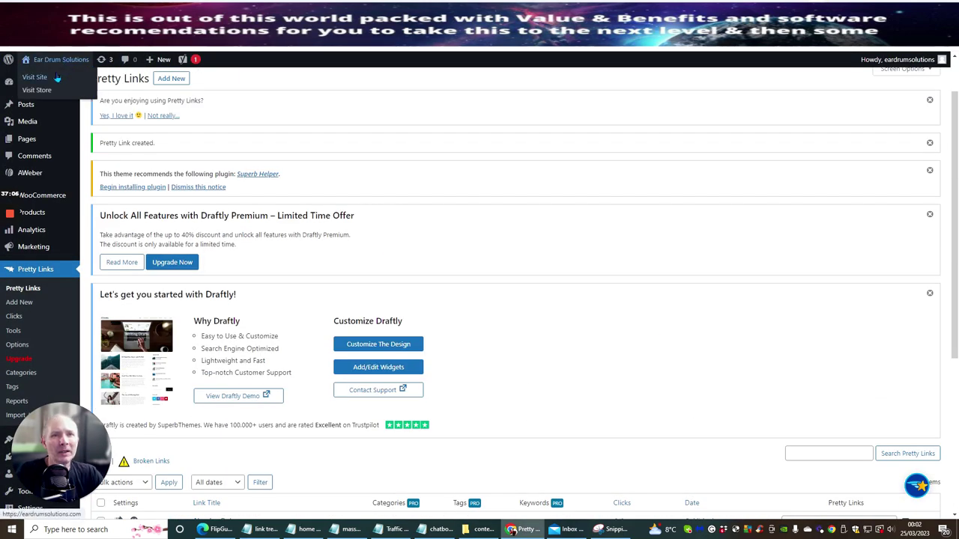
right_click(57, 77)
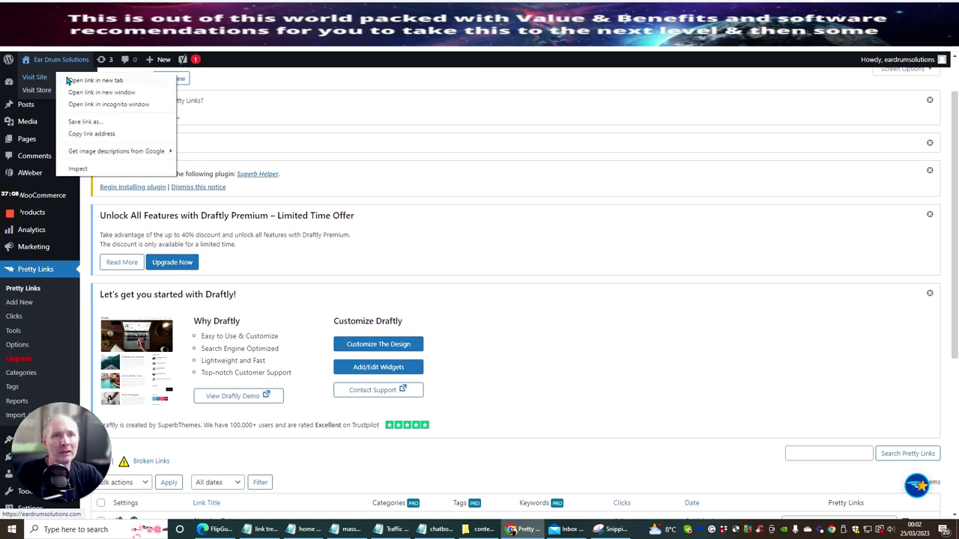
left_click(67, 80)
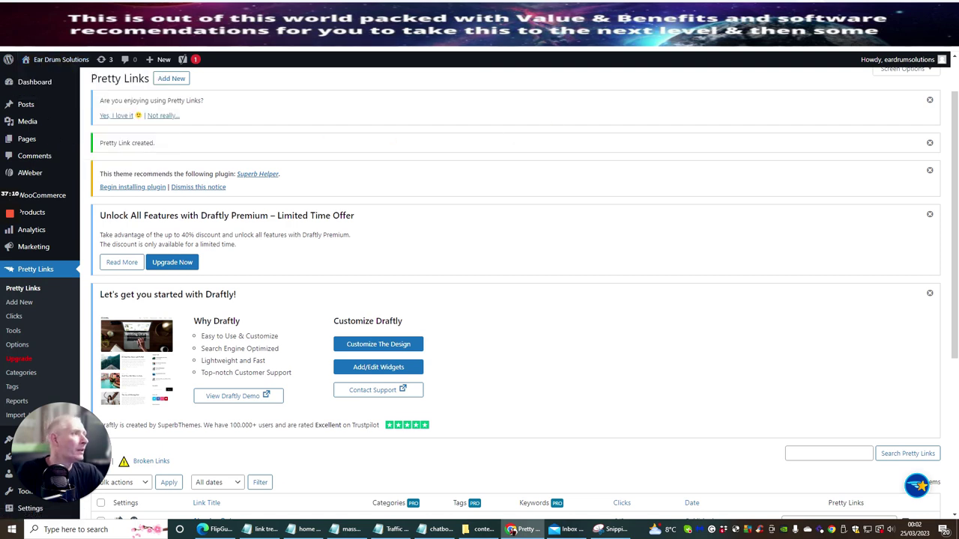
key("ctrl+Tab")
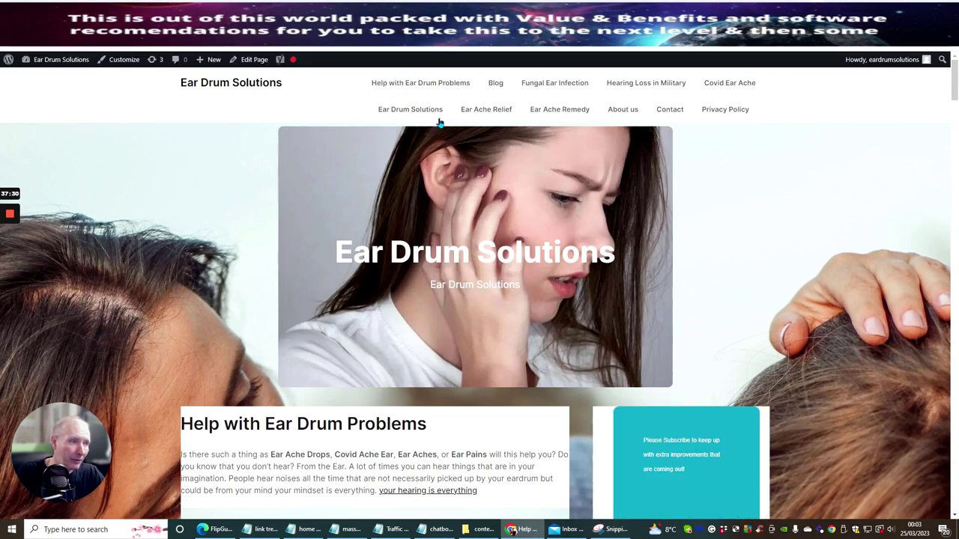
Step: Scroll to the end of the ear drum article and follow 'Click here for more info' to the SonoVive Review
scroll(760, 229, "down", 10)
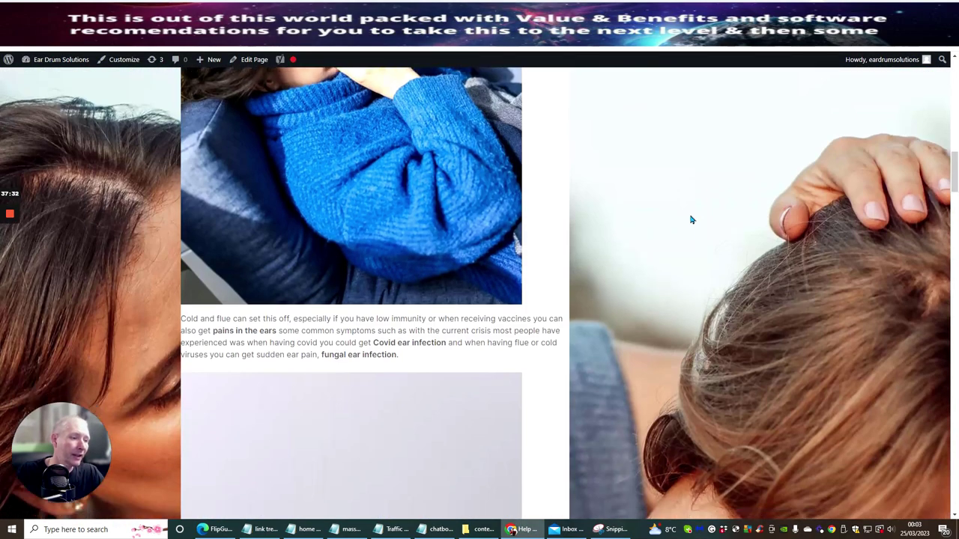
scroll(680, 214, "up", 5)
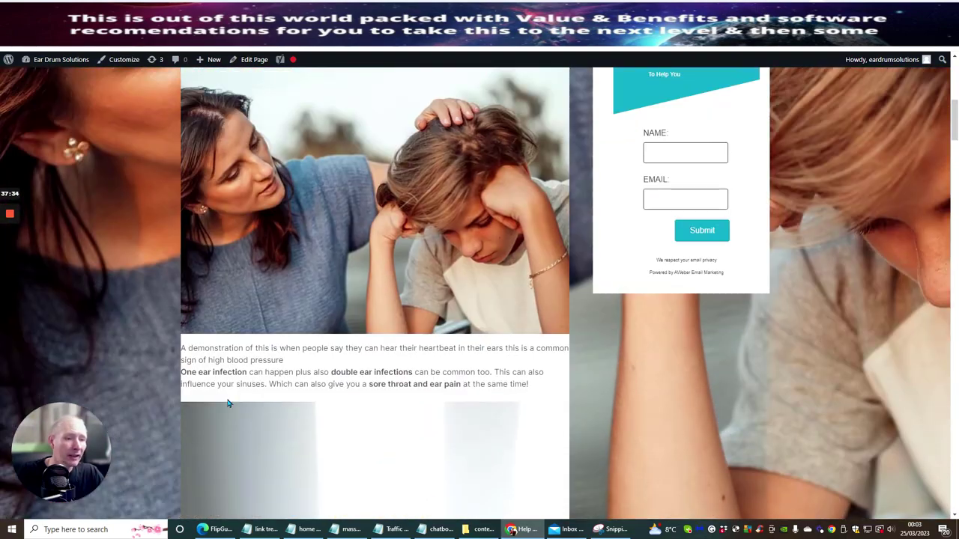
scroll(412, 379, "down", 12)
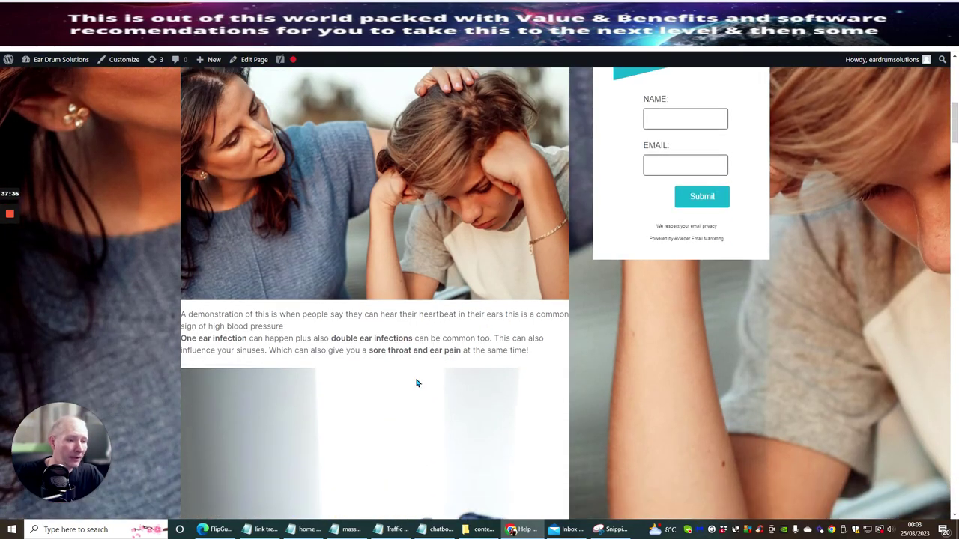
scroll(416, 362, "down", 15)
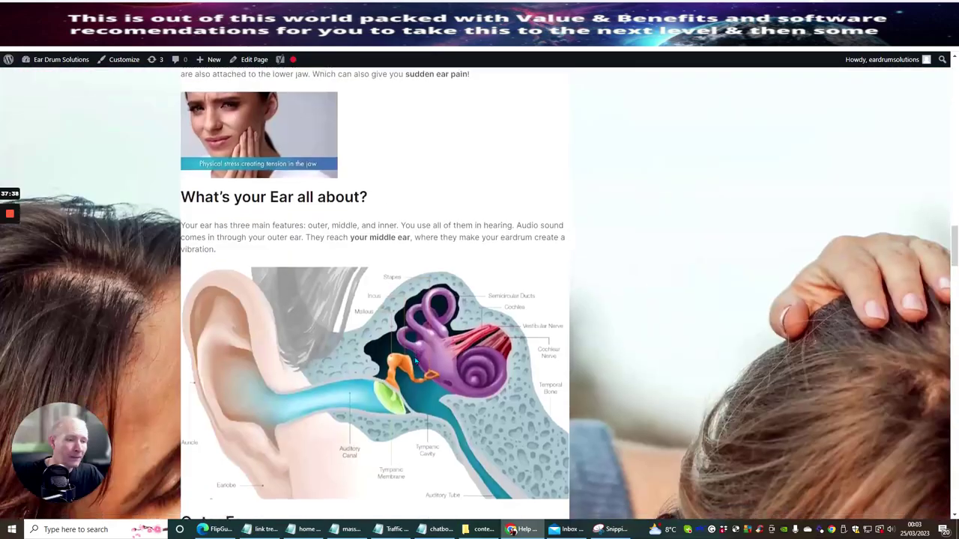
scroll(415, 361, "down", 15)
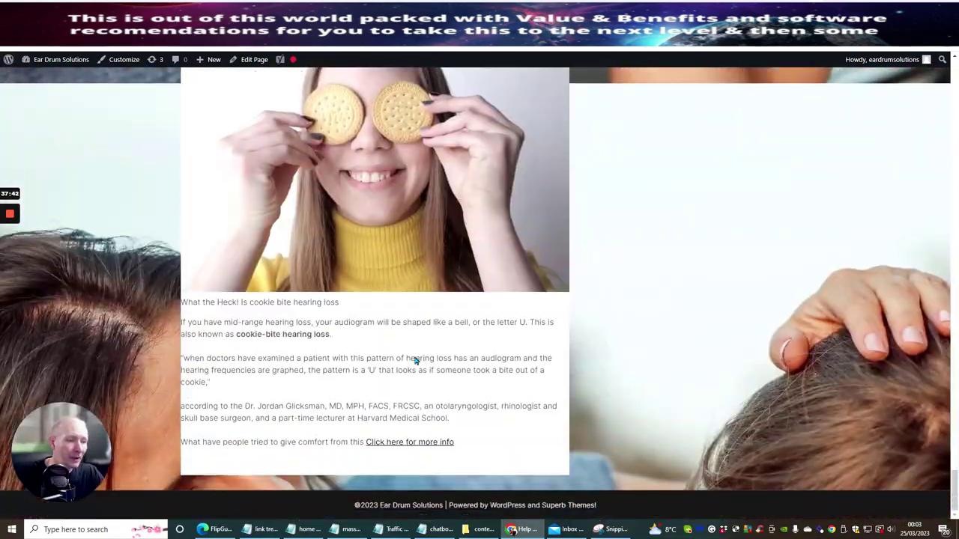
left_click(411, 442)
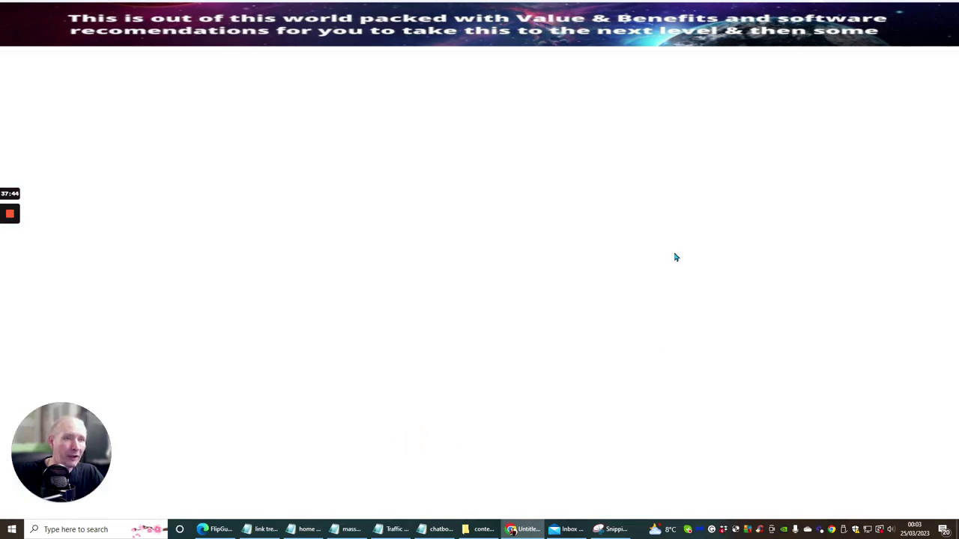
Step: Read through the SonoVive Review page, then return to the Pinterest profile tab
scroll(624, 239, "down", 1)
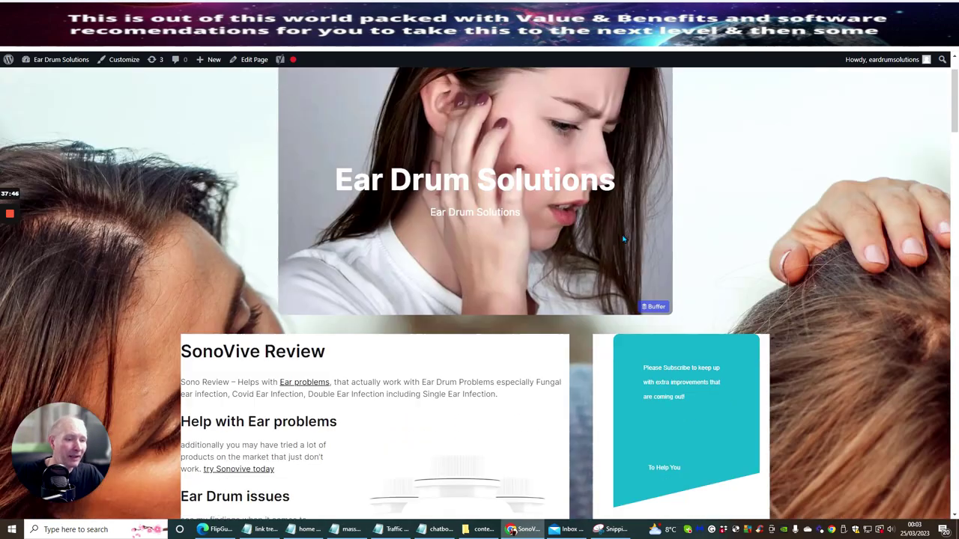
scroll(624, 239, "down", 3)
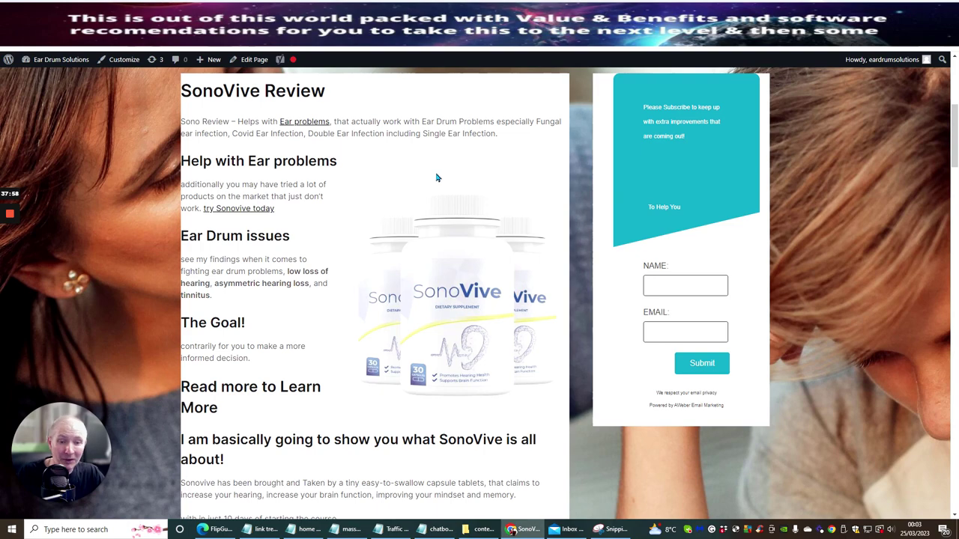
scroll(420, 327, "down", 10)
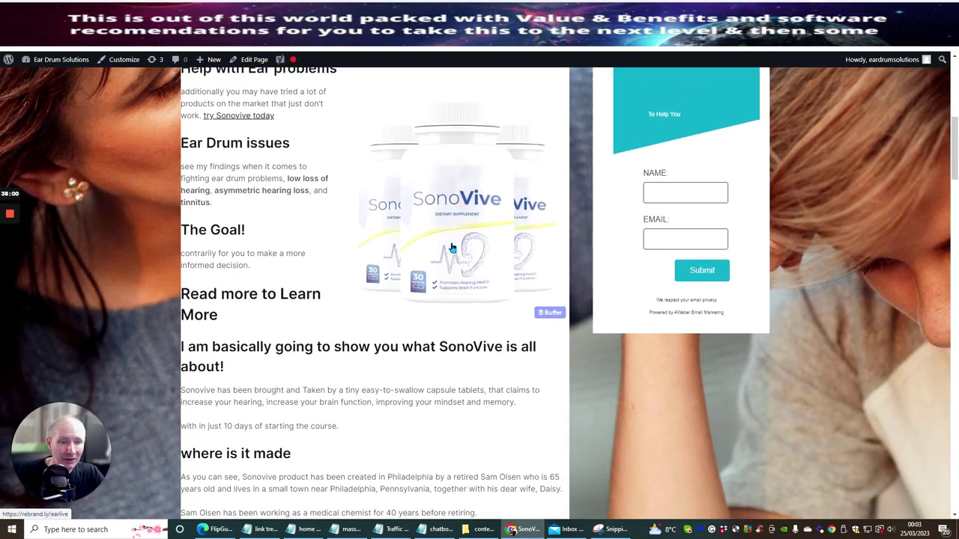
scroll(451, 244, "down", 5)
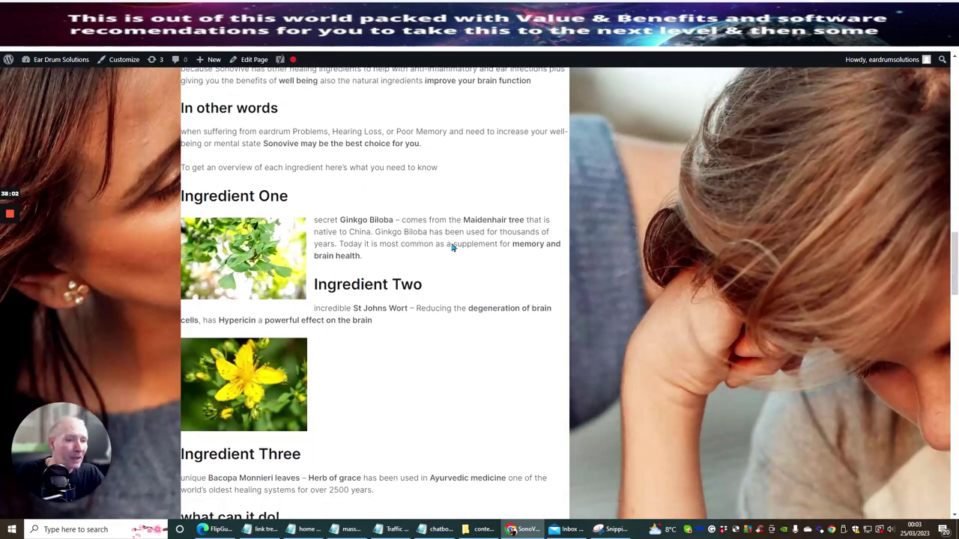
scroll(453, 240, "up", 3)
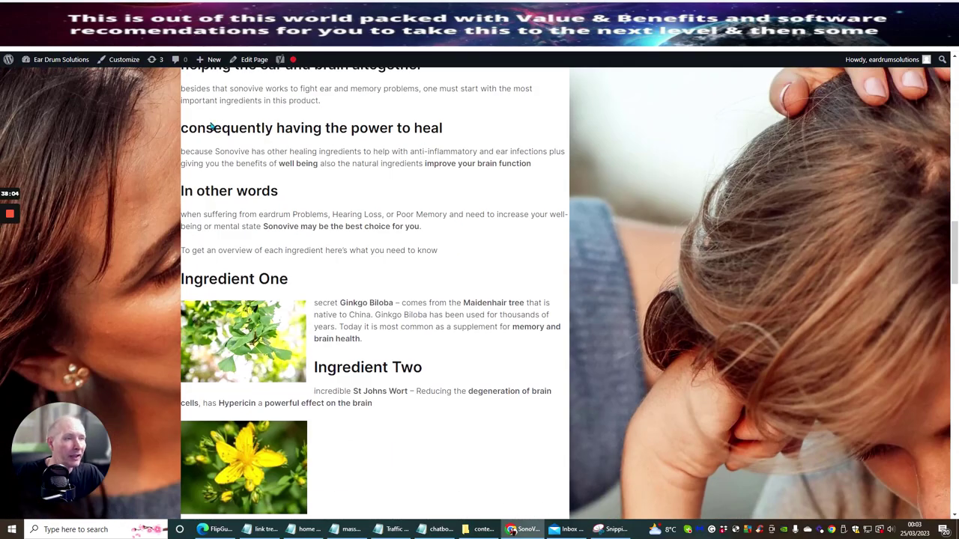
scroll(345, 168, "down", 3)
scroll(334, 177, "down", 15)
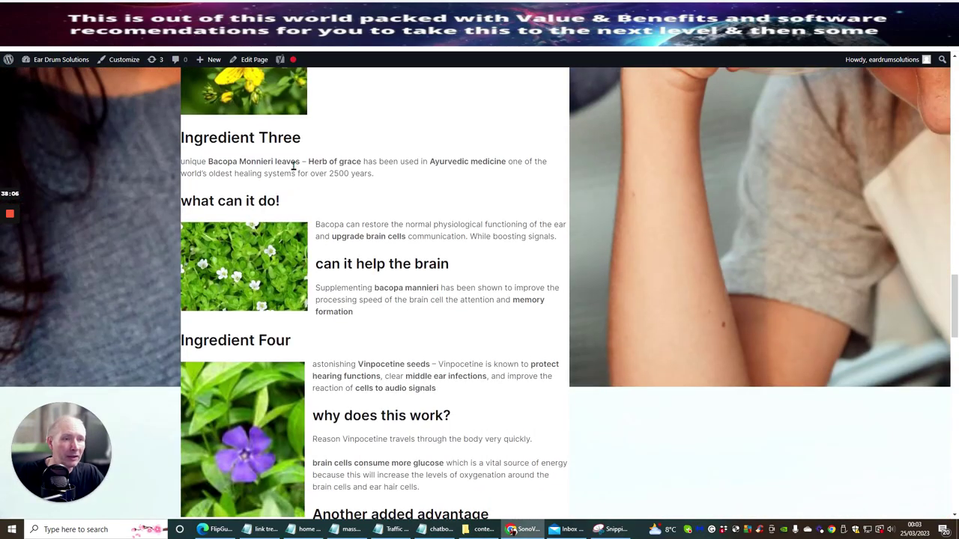
scroll(329, 166, "down", 3)
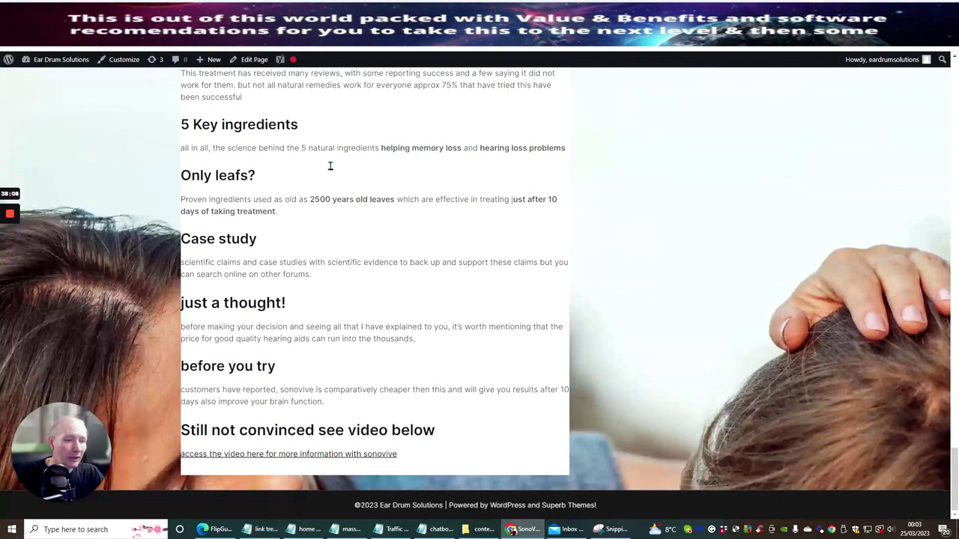
scroll(326, 179, "up", 20)
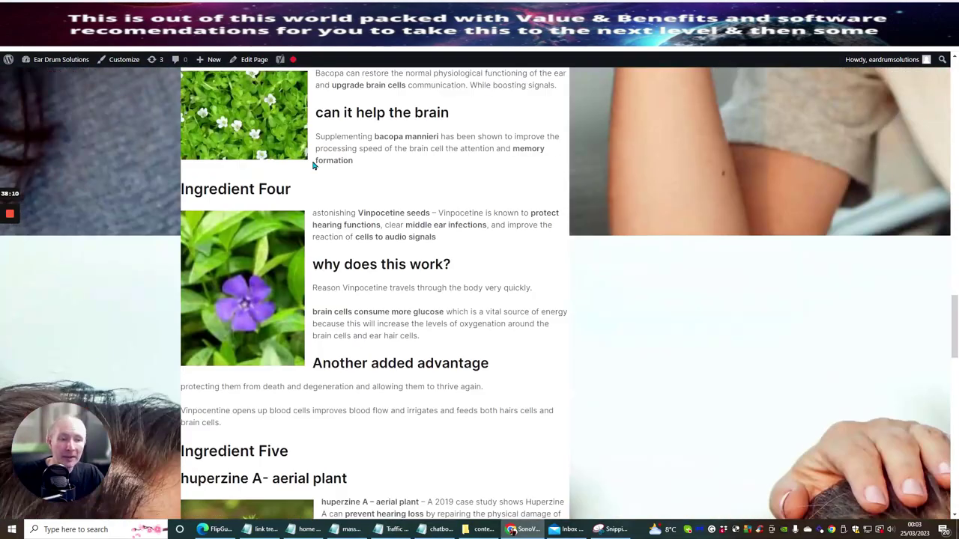
scroll(314, 165, "up", 12)
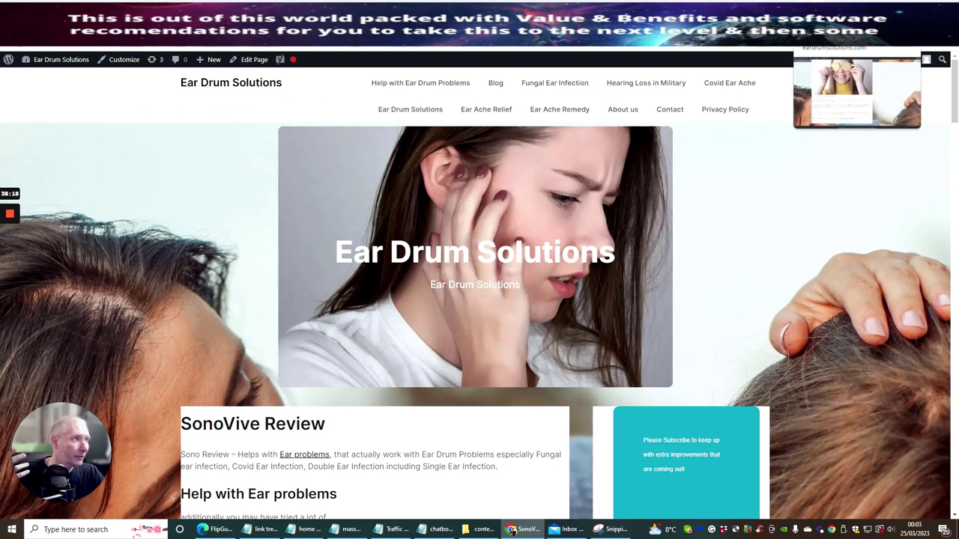
left_click(233, 34)
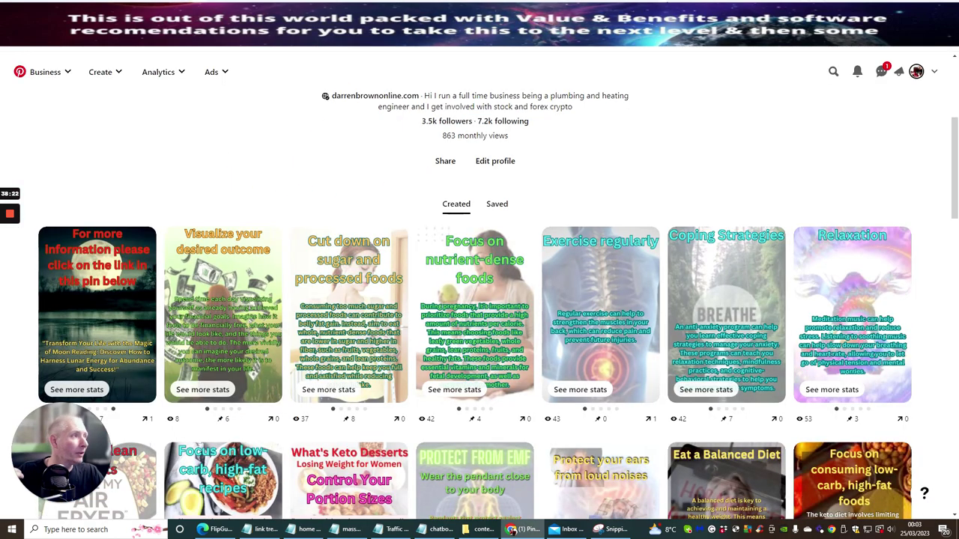
Step: Switch to the WordPress 'Add New Pretty Link' form
key("ctrl+Tab")
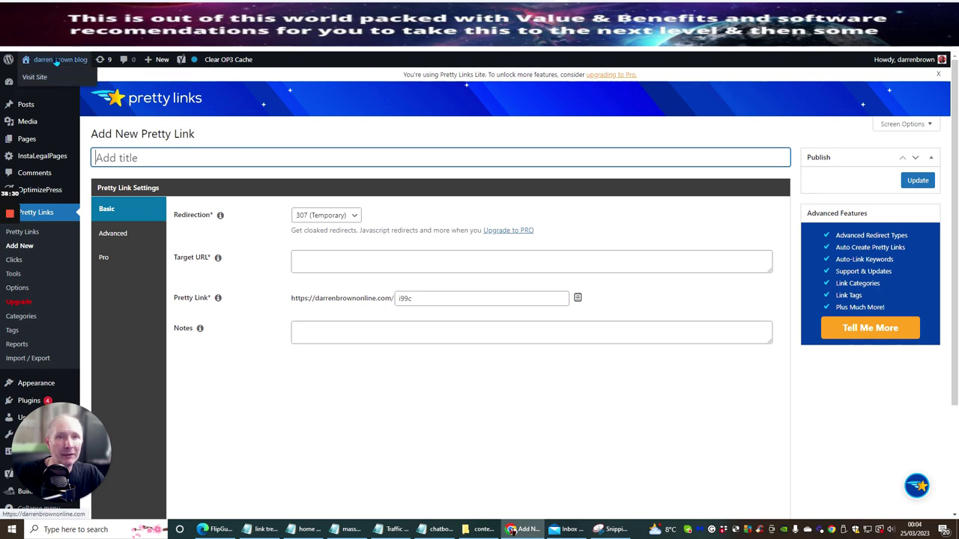
Step: Bring up the blog's front page and browse posts like 'Confessions of a Fiverr Seller' and 'Welcome to my blog'
right_click(49, 77)
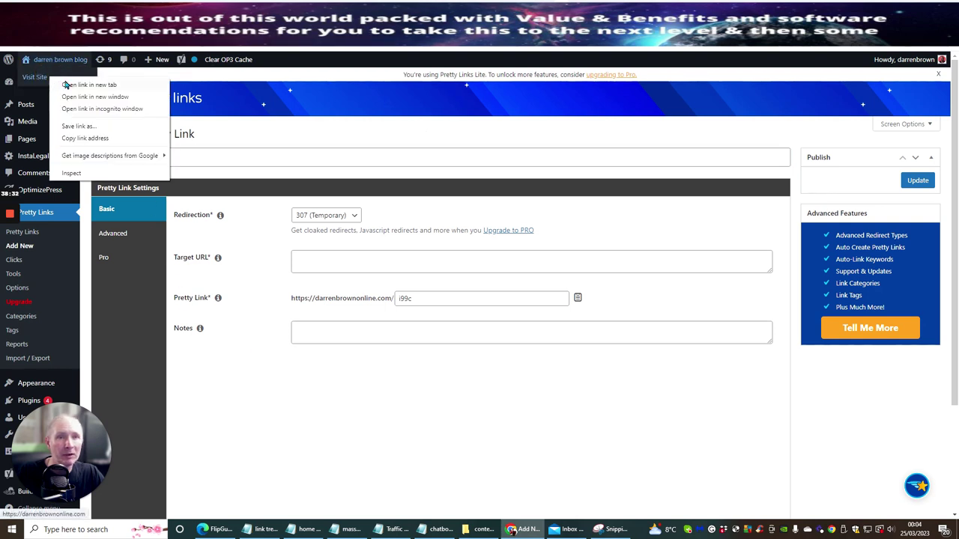
left_click(68, 85)
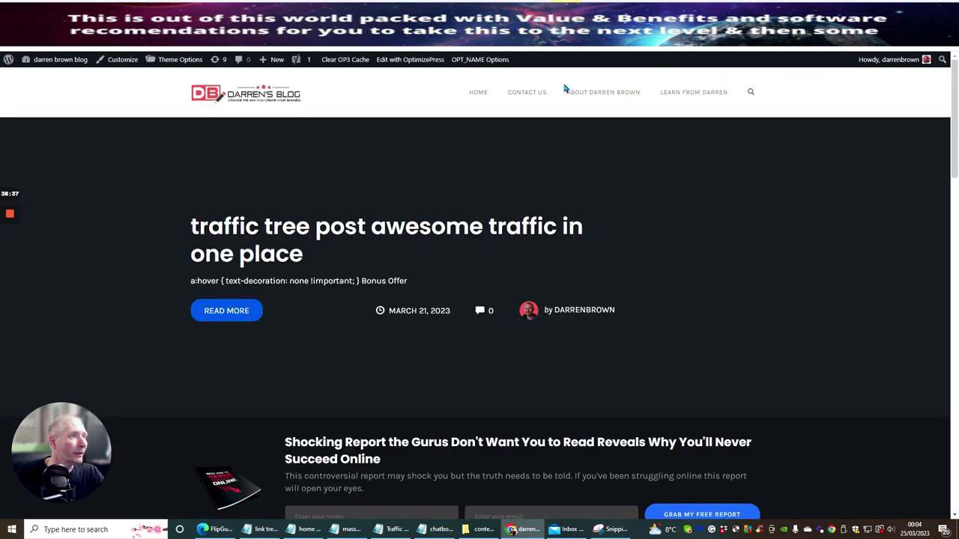
left_click(600, 15)
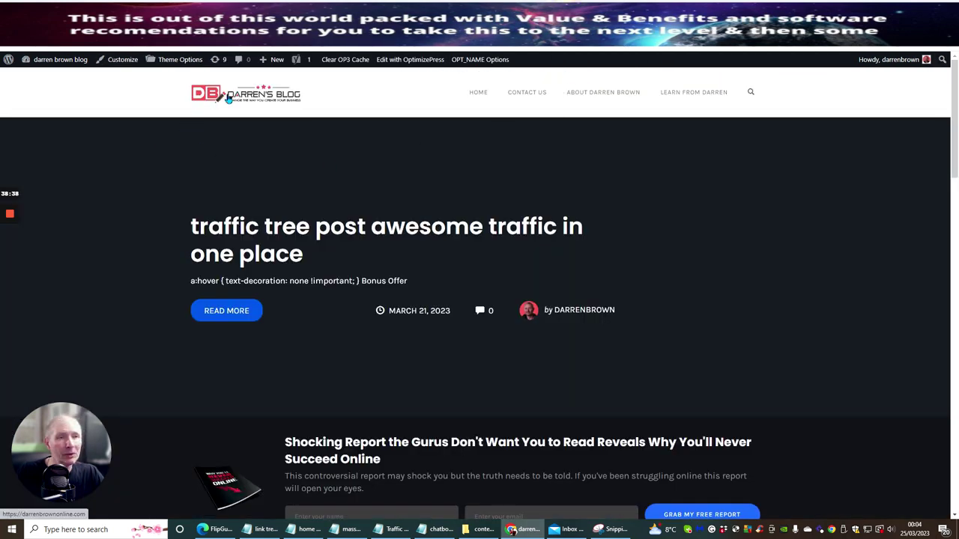
scroll(630, 148, "down", 4)
scroll(626, 148, "down", 12)
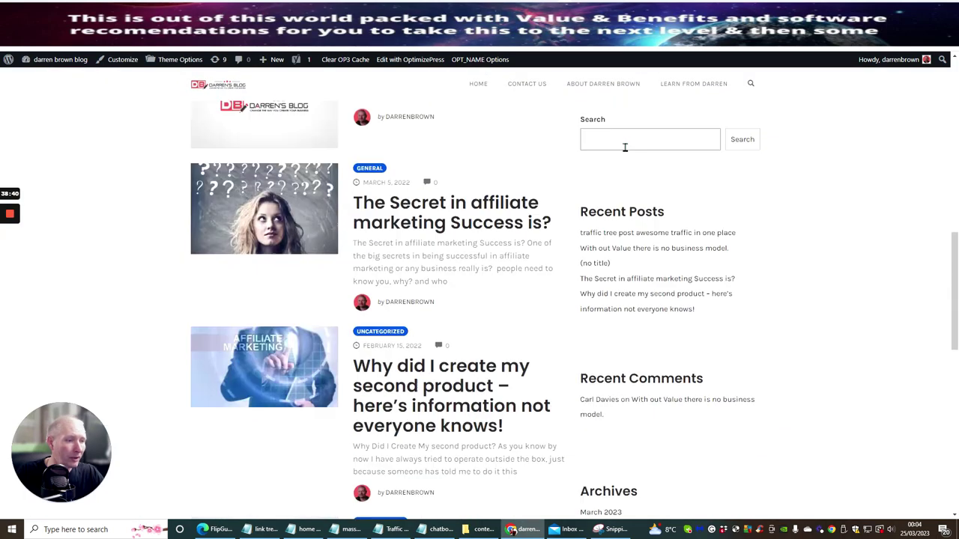
scroll(541, 164, "up", 4)
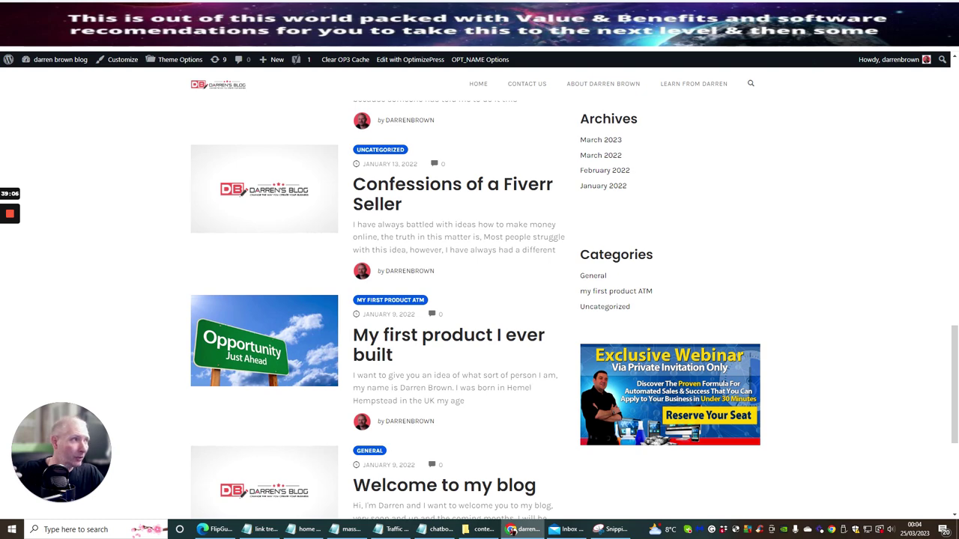
Step: Browse the Ear Drum Solutions hearing-loss article back to the home page, then move to the AWeber tab
left_click(900, 33)
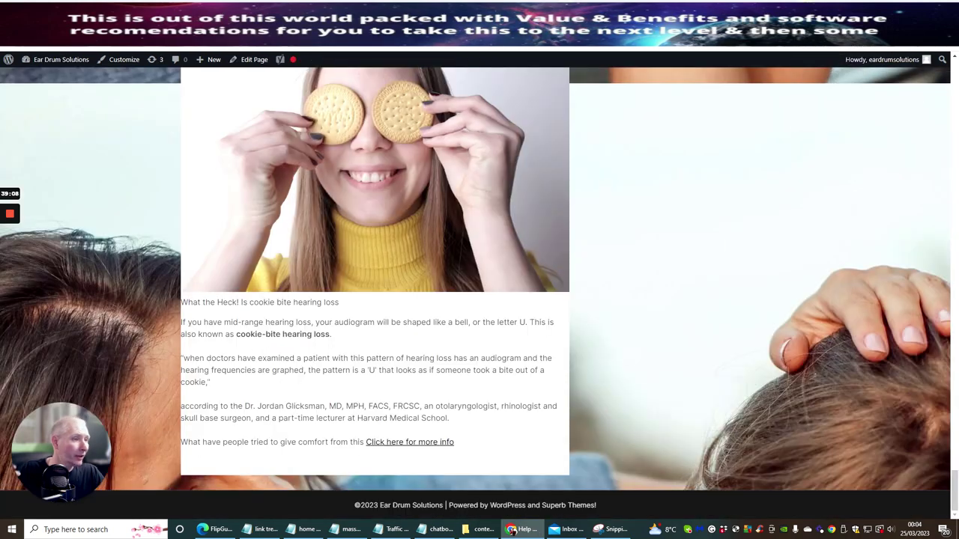
scroll(320, 254, "up", 3)
scroll(320, 255, "up", 6)
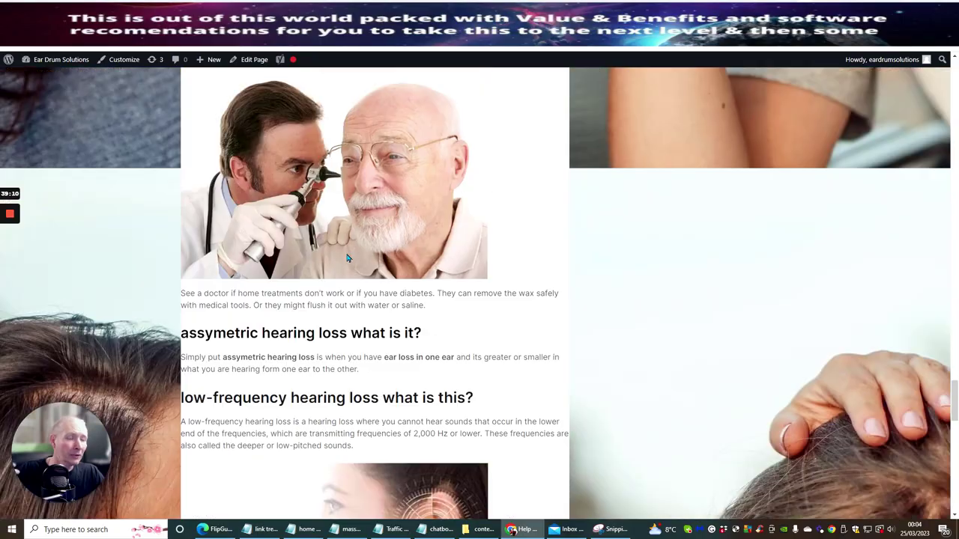
scroll(347, 258, "down", 2)
scroll(347, 258, "down", 6)
scroll(347, 258, "up", 12)
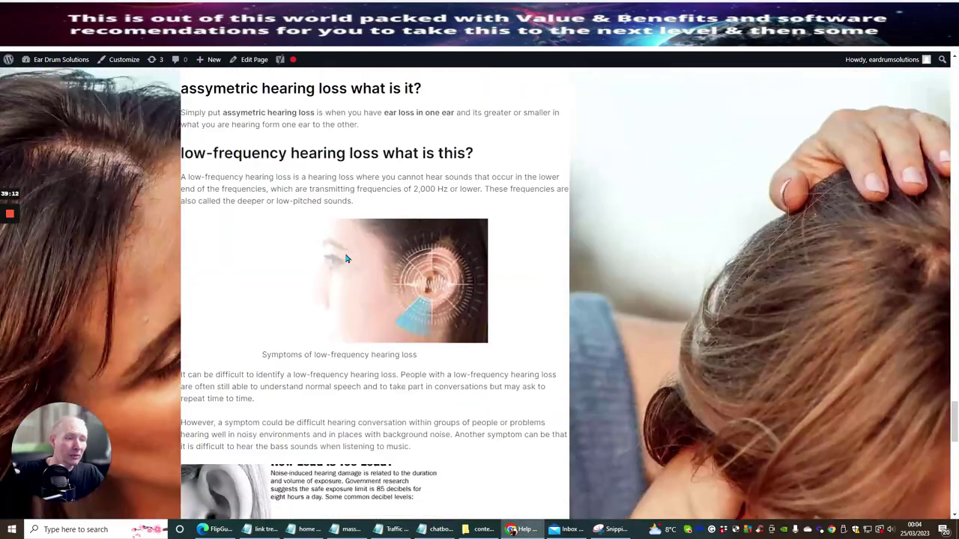
scroll(347, 258, "up", 10)
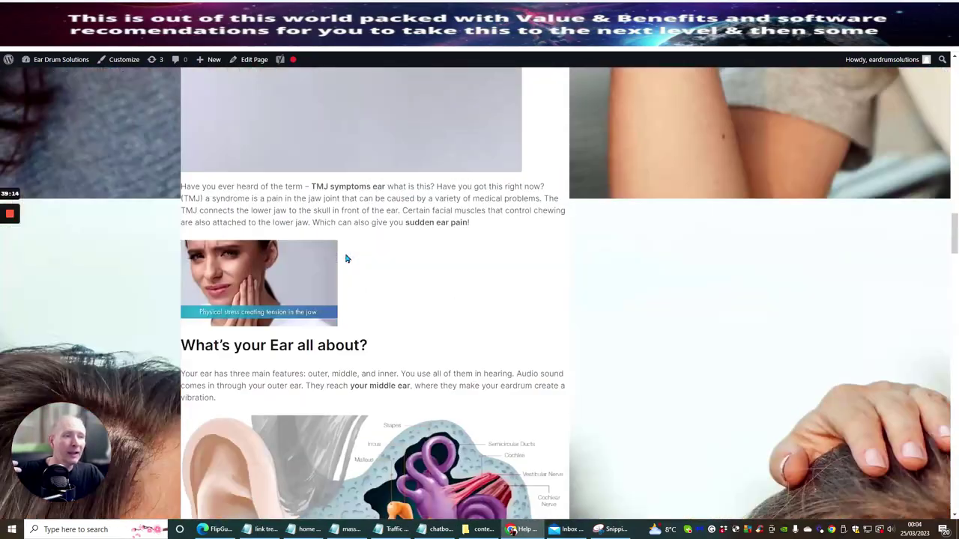
scroll(375, 296, "up", 5)
scroll(250, 284, "down", 4)
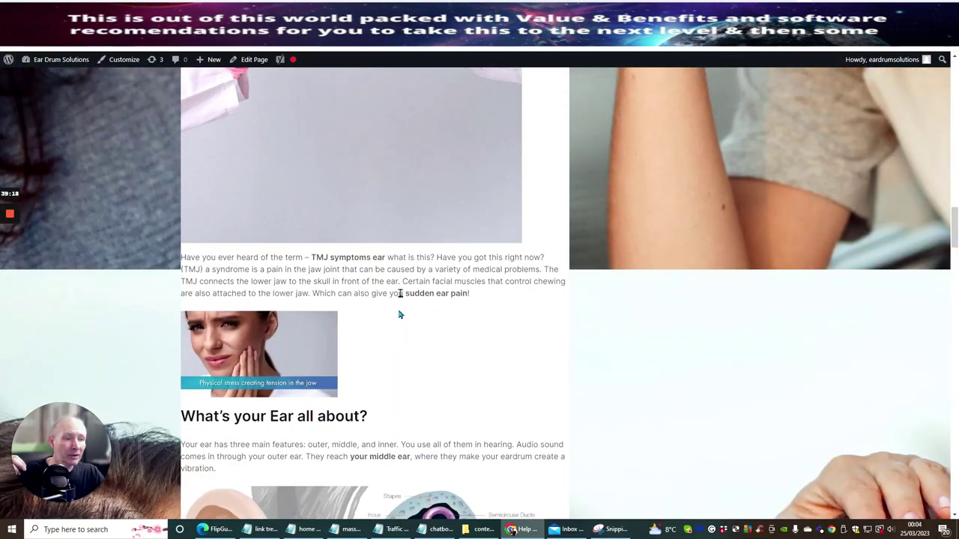
scroll(398, 310, "down", 5)
scroll(400, 297, "up", 8)
scroll(393, 274, "up", 10)
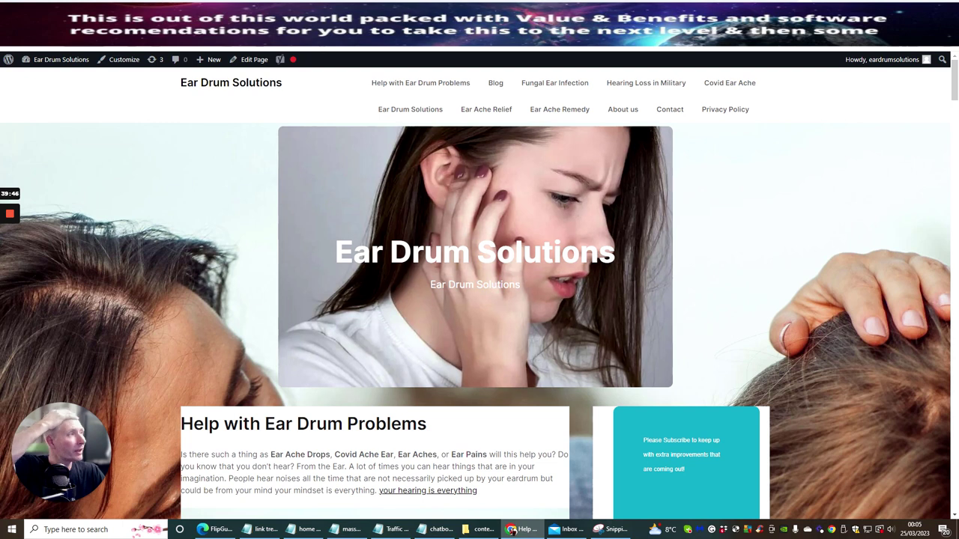
left_click(780, 41)
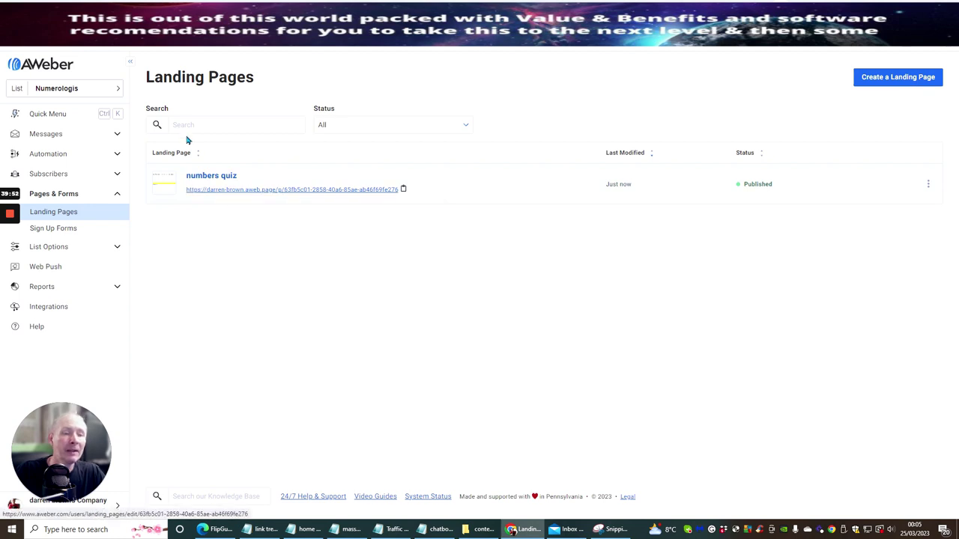
Step: Copy the 'numbers quiz' landing page link and go to the ChatGPT numerology chat
left_click(404, 189)
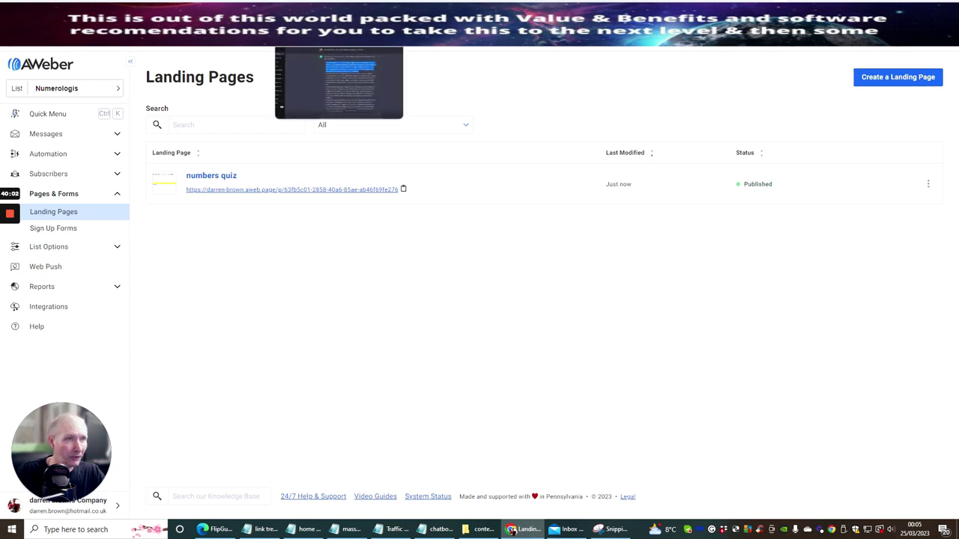
left_click(329, 38)
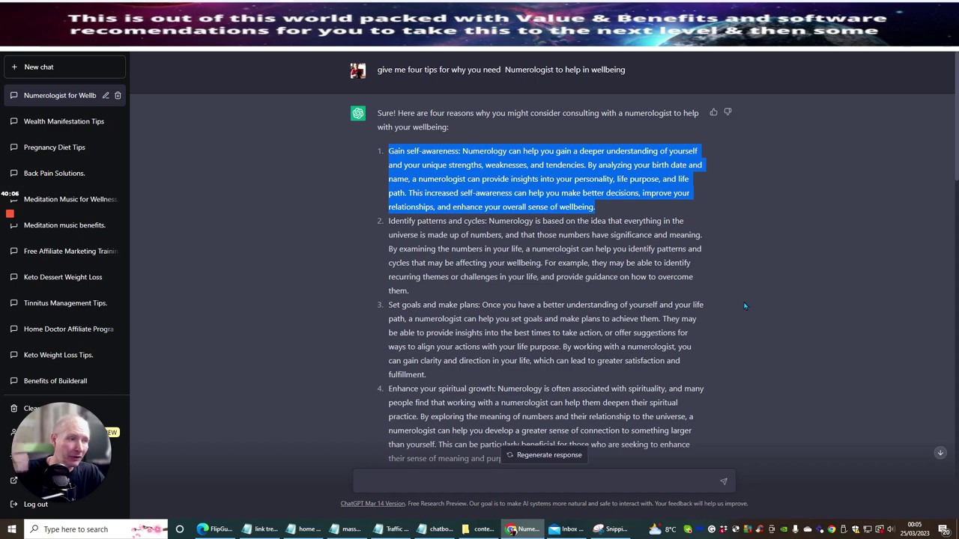
Step: Scroll through the ChatGPT numerology tips and two-column table, then return to AWeber
scroll(438, 180, "down", 7)
scroll(442, 222, "down", 10)
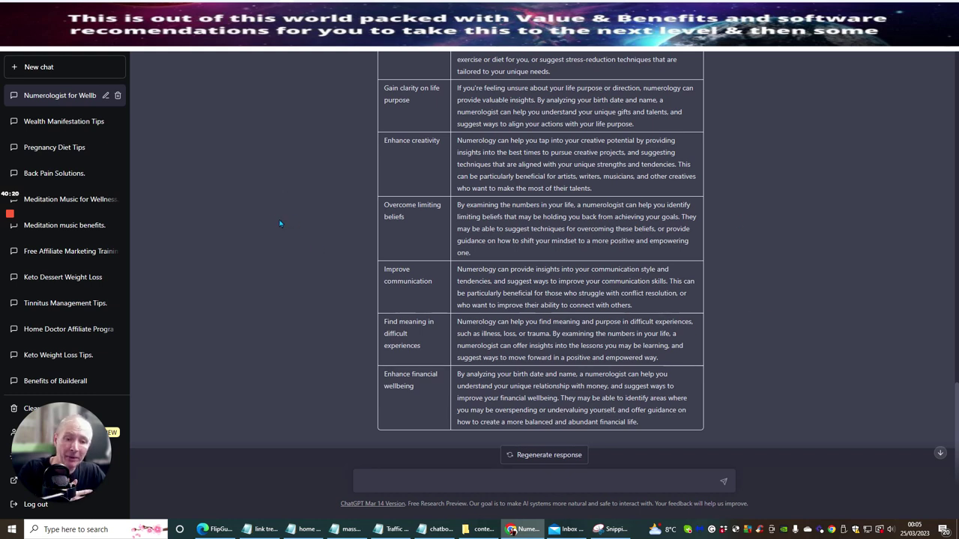
scroll(277, 228, "up", 15)
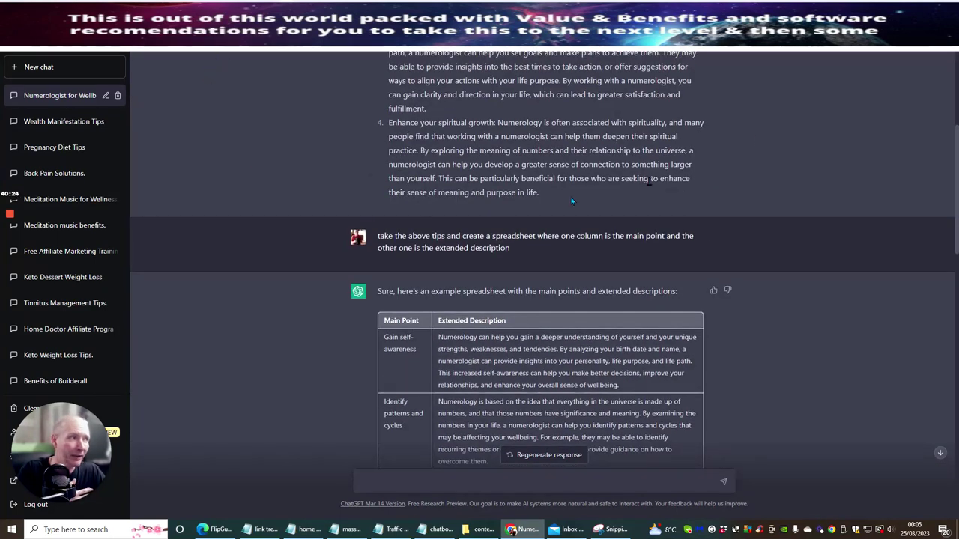
key("ctrl+Tab")
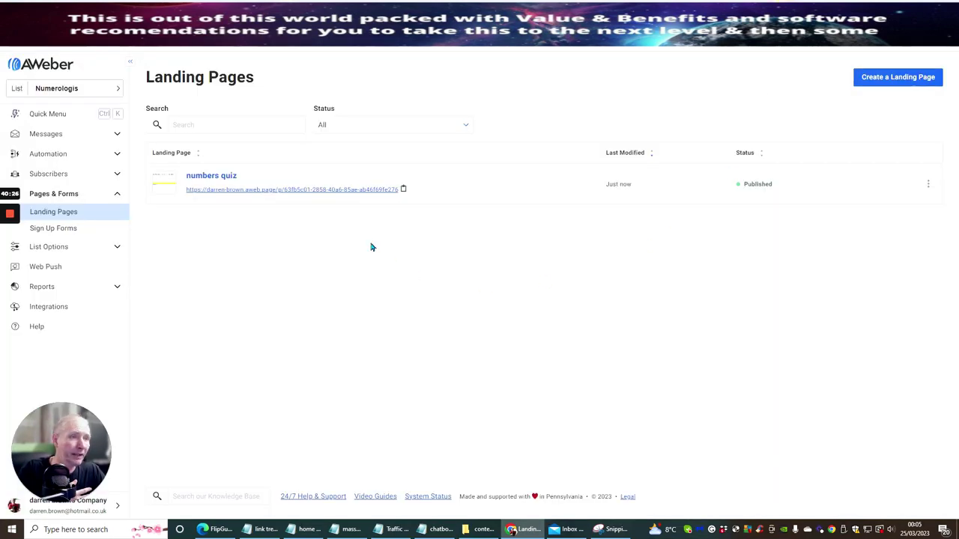
Step: Review the AWeber Account Dashboard: 11,283 total subscribers, sent broadcasts and the lists table
left_click(38, 67)
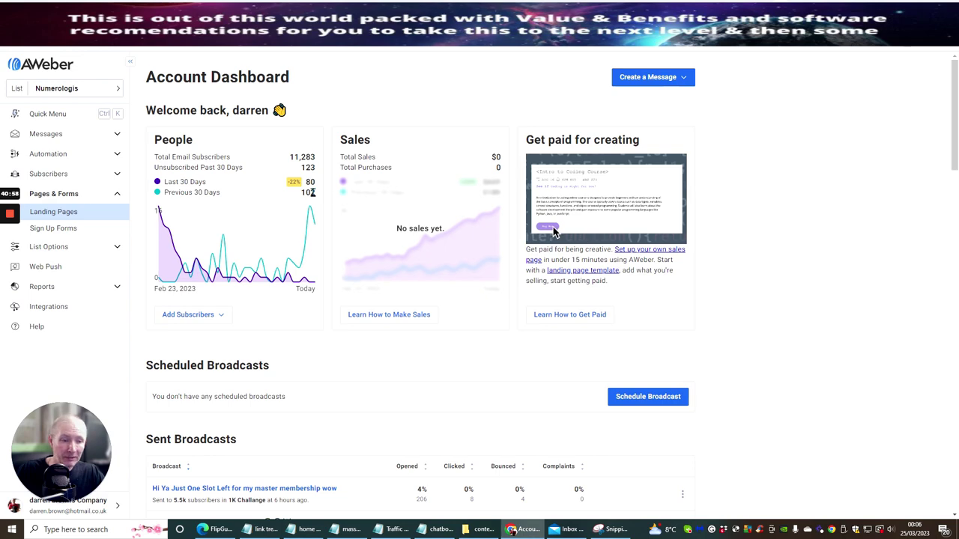
scroll(353, 224, "down", 15)
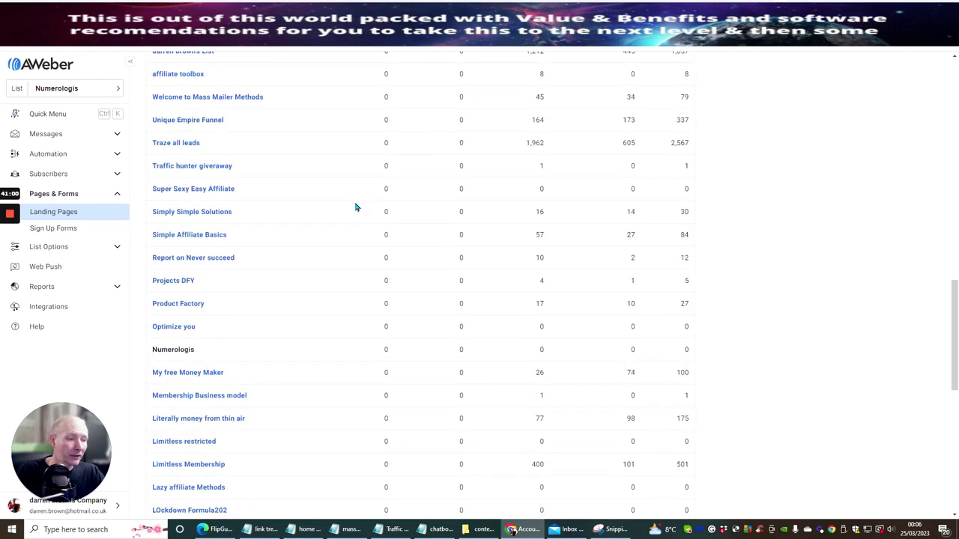
scroll(356, 208, "down", 6)
scroll(356, 207, "up", 15)
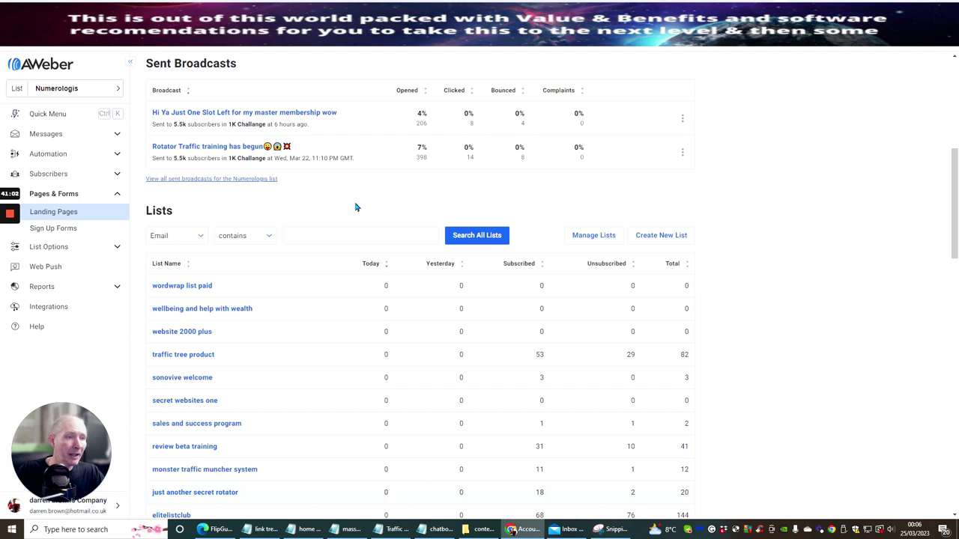
scroll(356, 208, "up", 5)
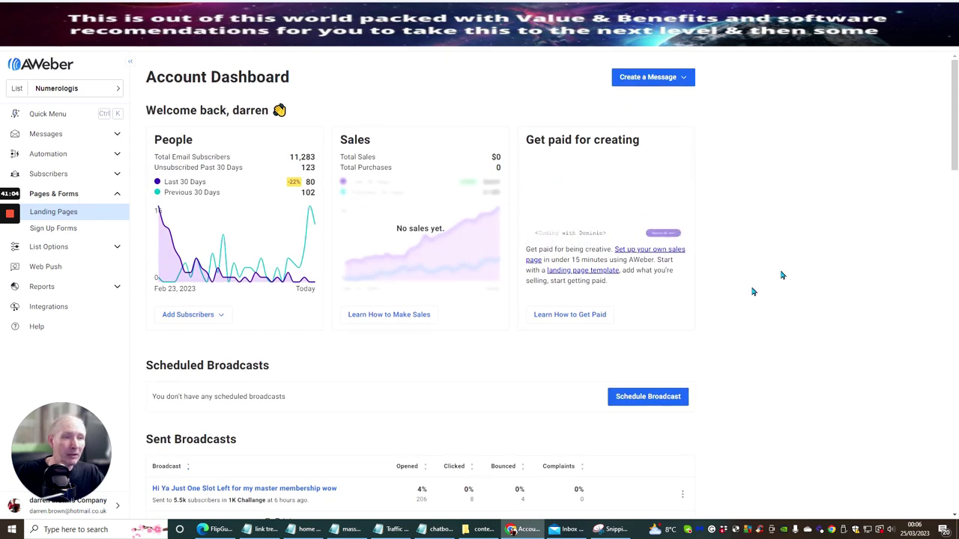